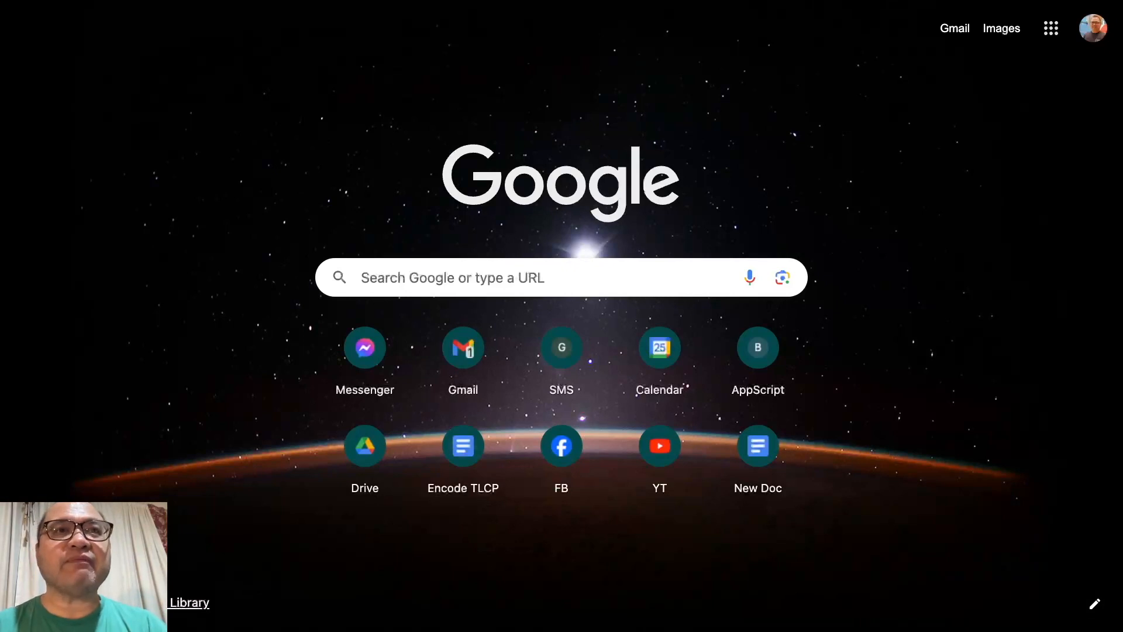
# Create a new blank Google Form by going to forms.new
pyautogui.click(453, 277)
pyautogui.write('forms')
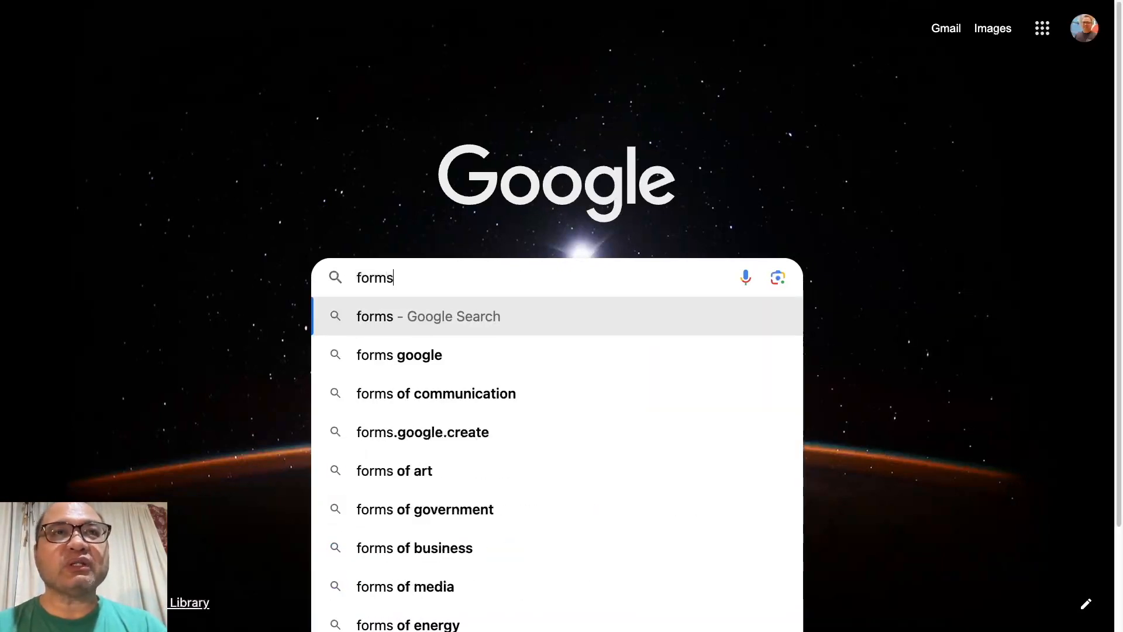
pyautogui.write('.new')
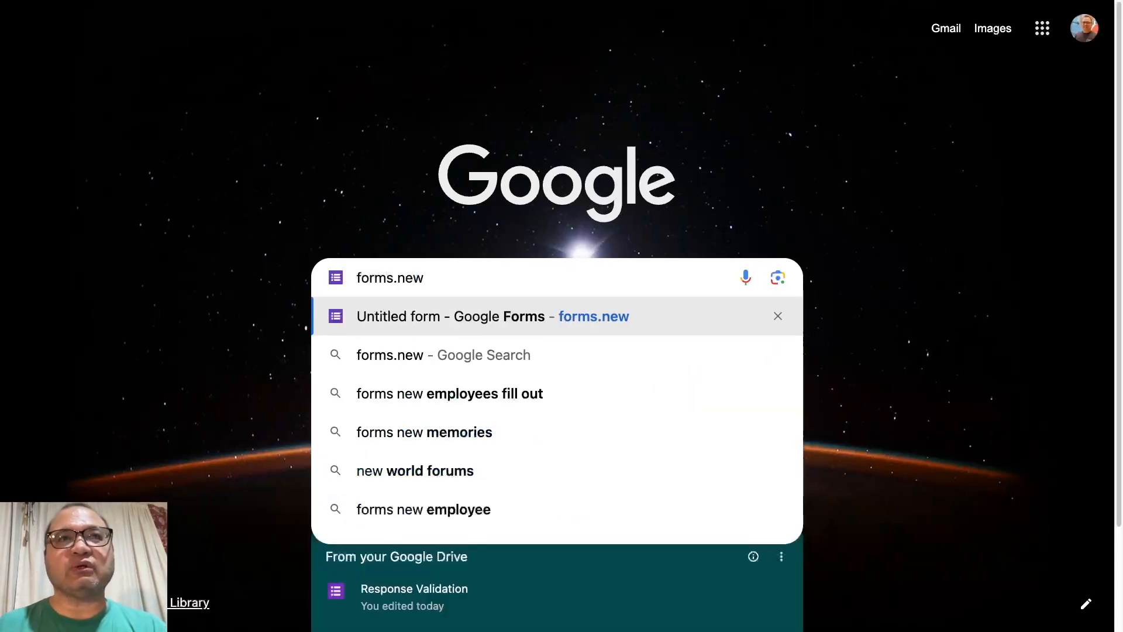
pyautogui.press('Return')
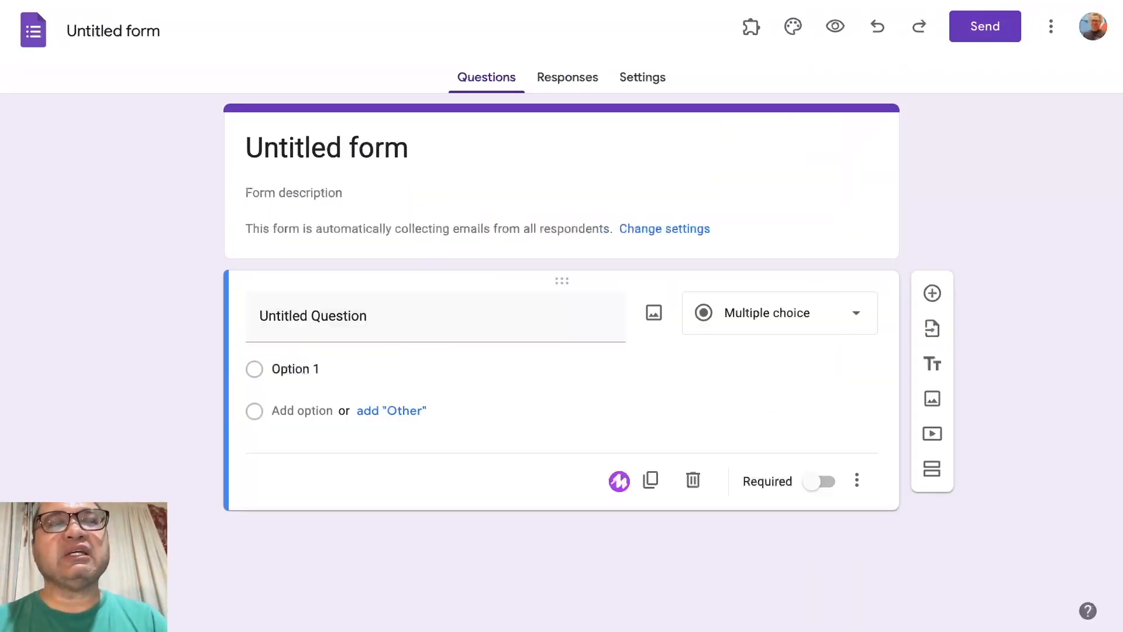
# Replace the form's title with "Response Validation"
pyautogui.click(373, 172)
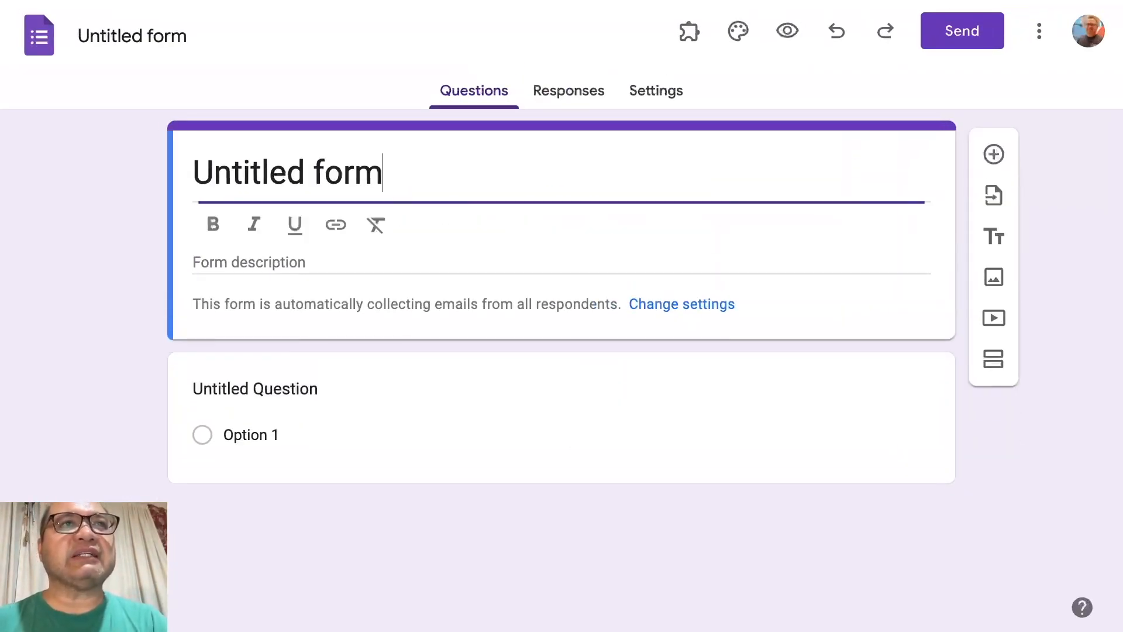
pyautogui.press('super+a')
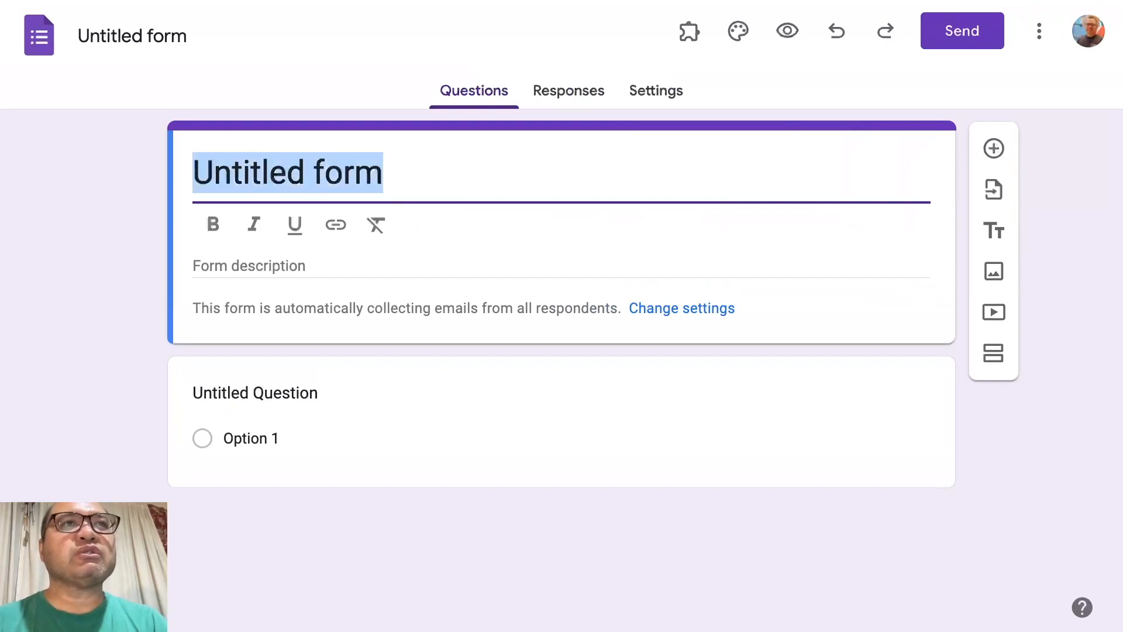
pyautogui.write('Response Val')
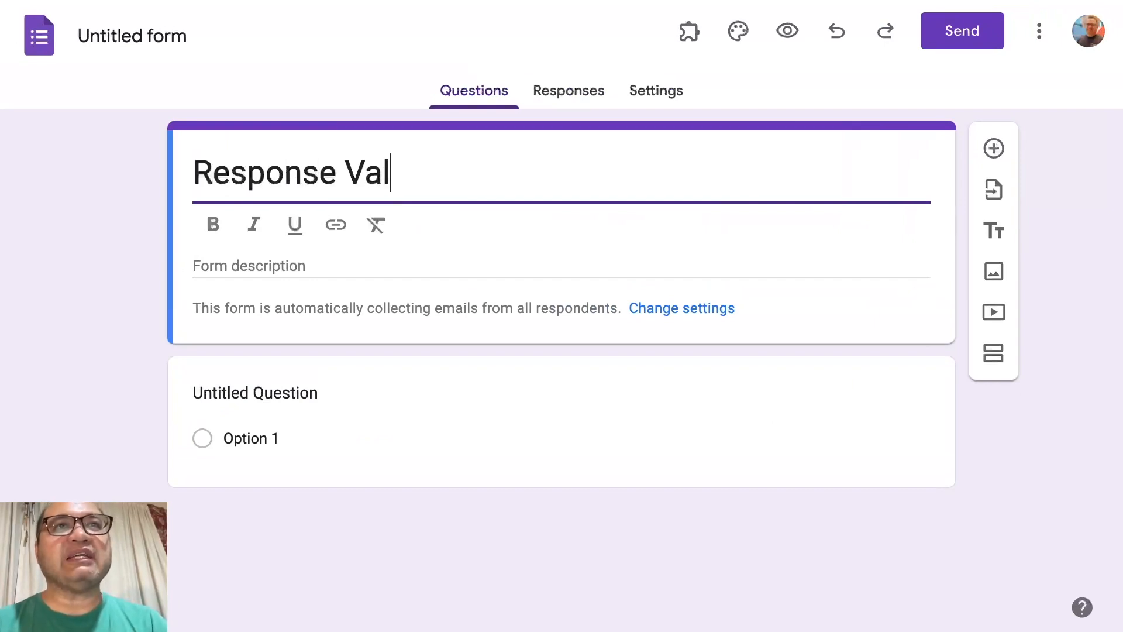
pyautogui.write('idation')
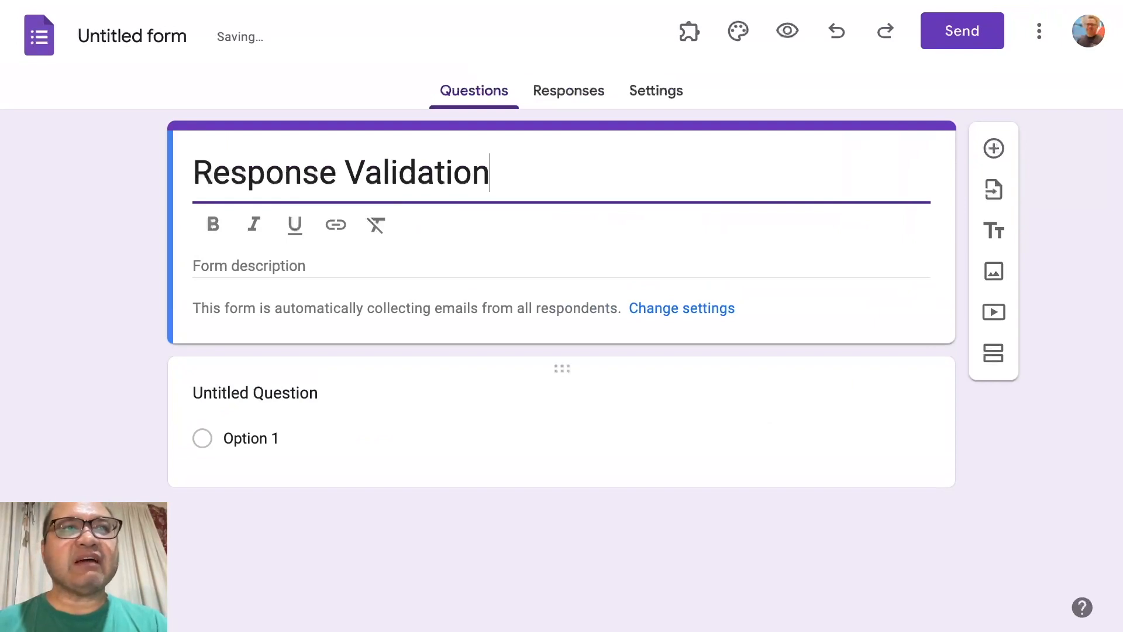
# Title the first question "Email Address", with short answer as its question type
pyautogui.click(255, 393)
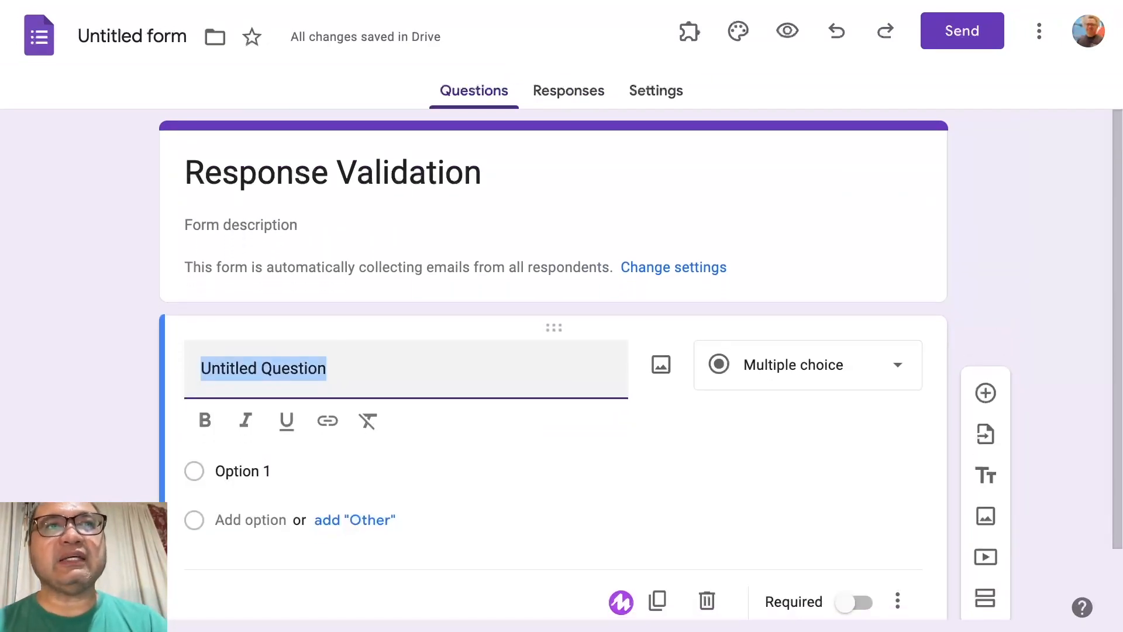
pyautogui.write('Email ')
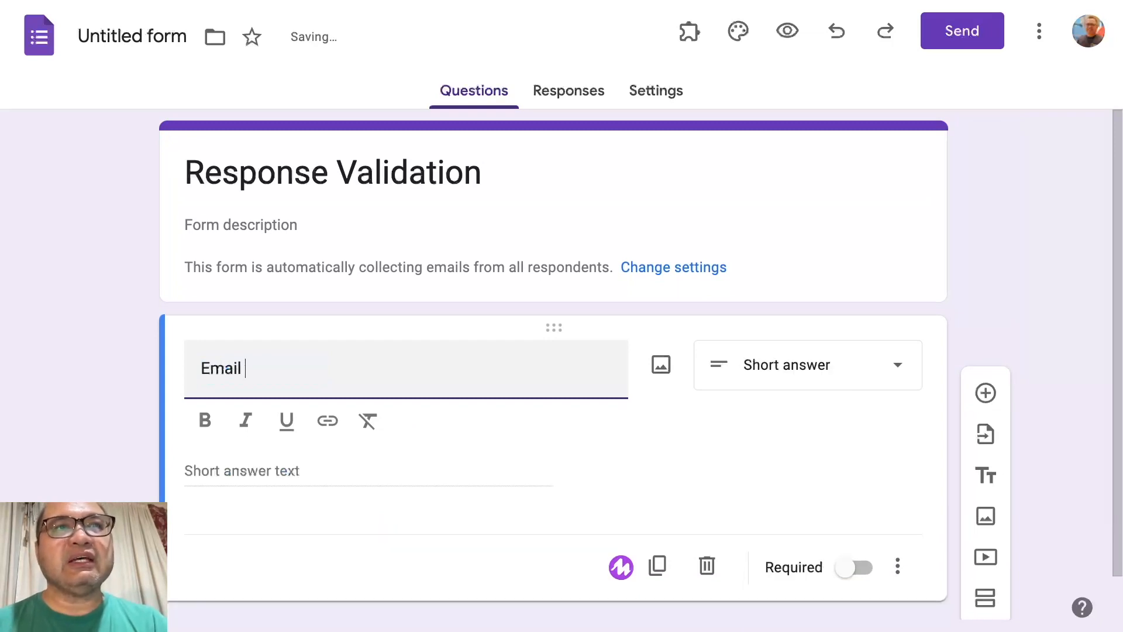
pyautogui.write('Address')
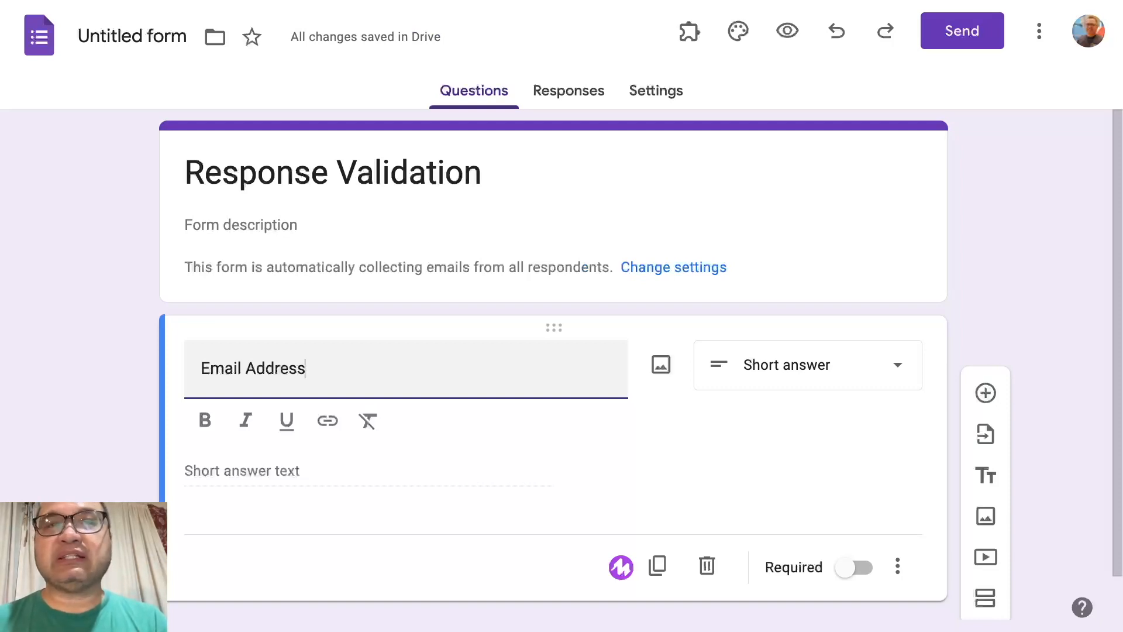
# Turn on response validation for the Email Address question and set the rule to Text, Email
pyautogui.scroll(-1, 561, 351)
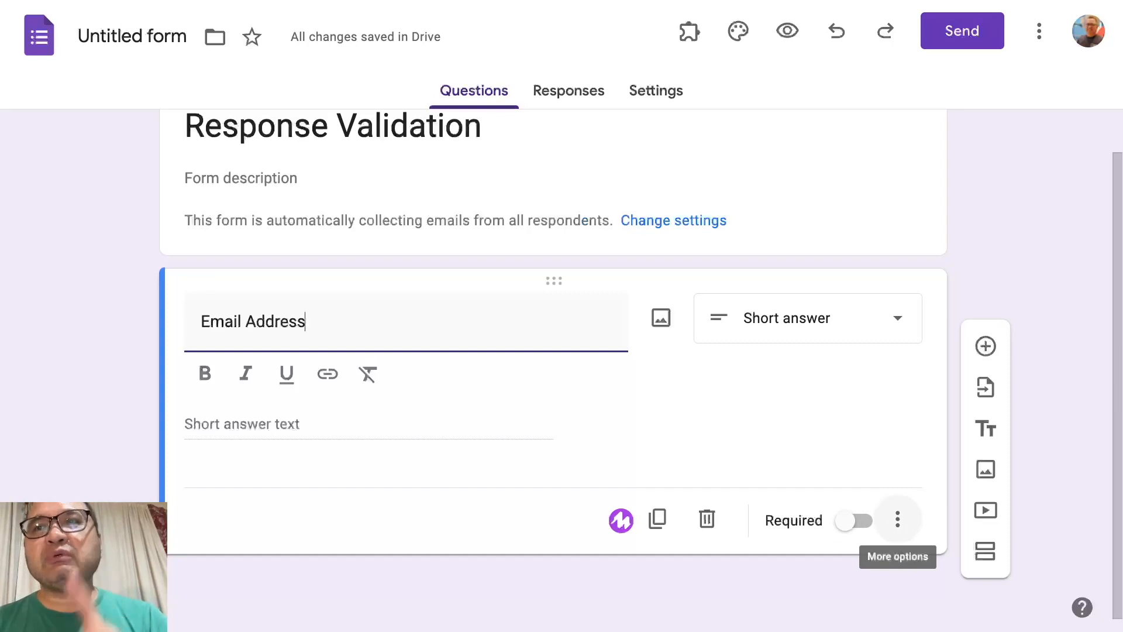
pyautogui.click(897, 519)
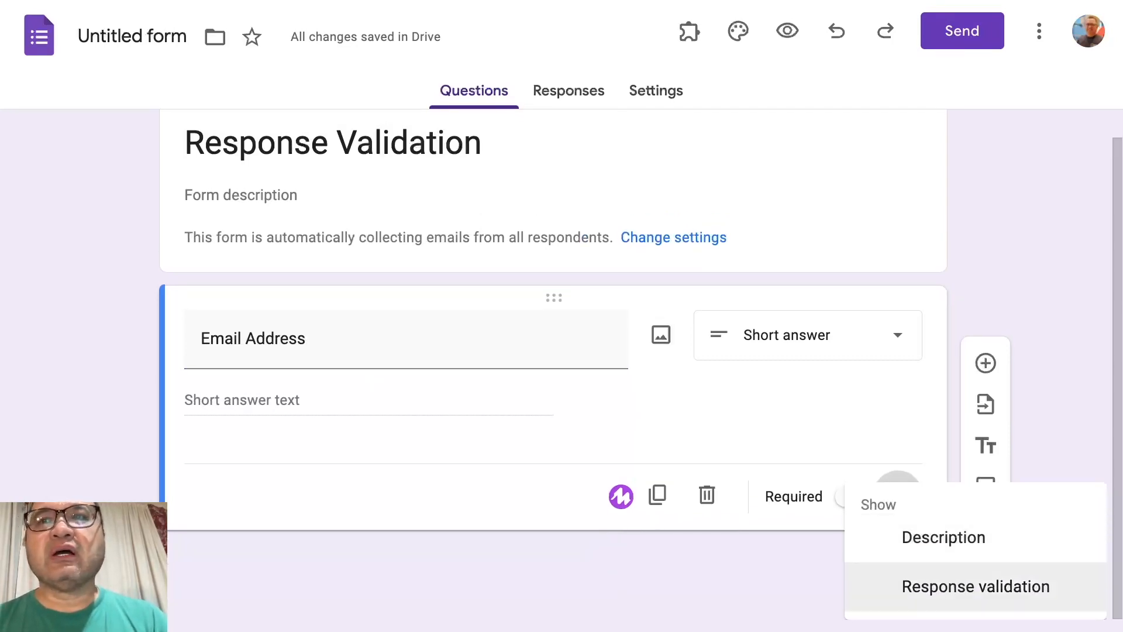
pyautogui.click(906, 576)
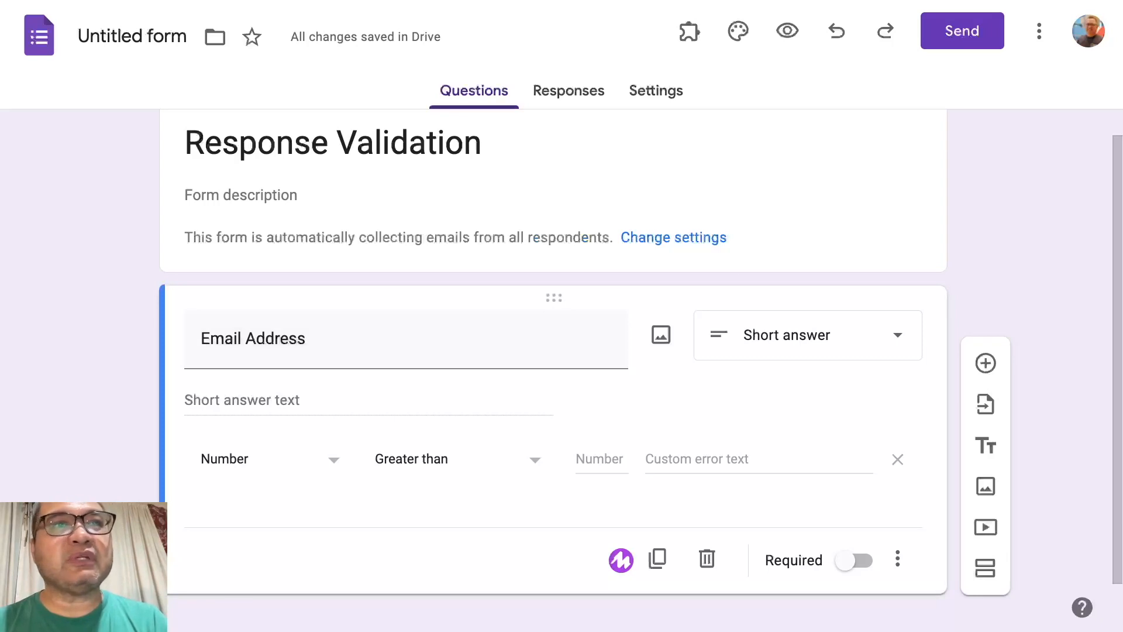
pyautogui.click(316, 459)
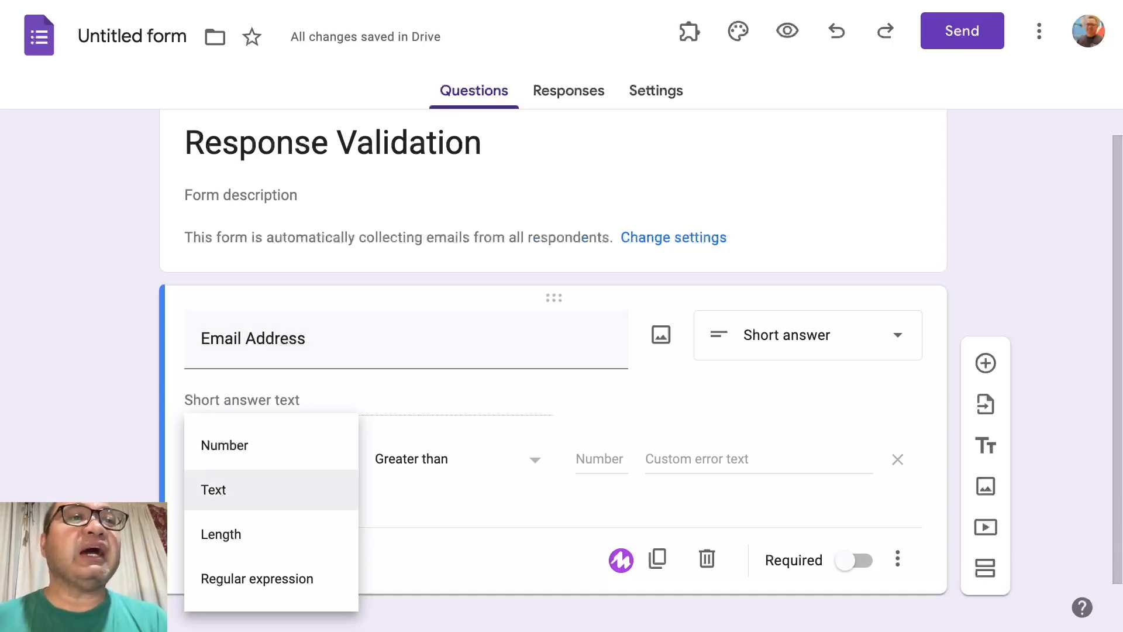
pyautogui.click(234, 489)
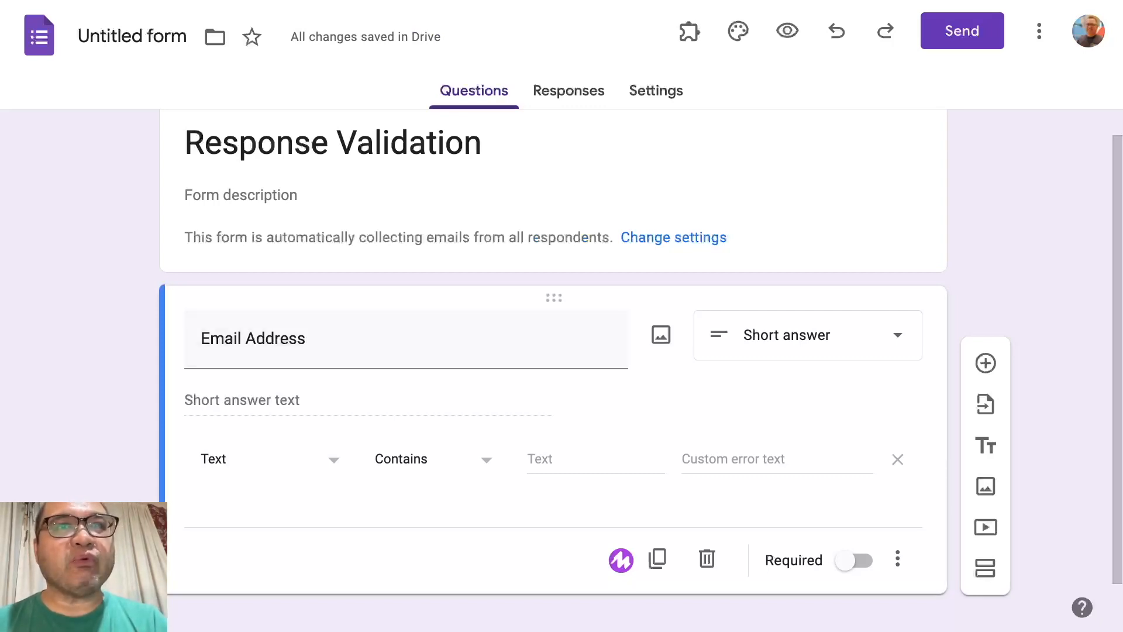
pyautogui.click(434, 459)
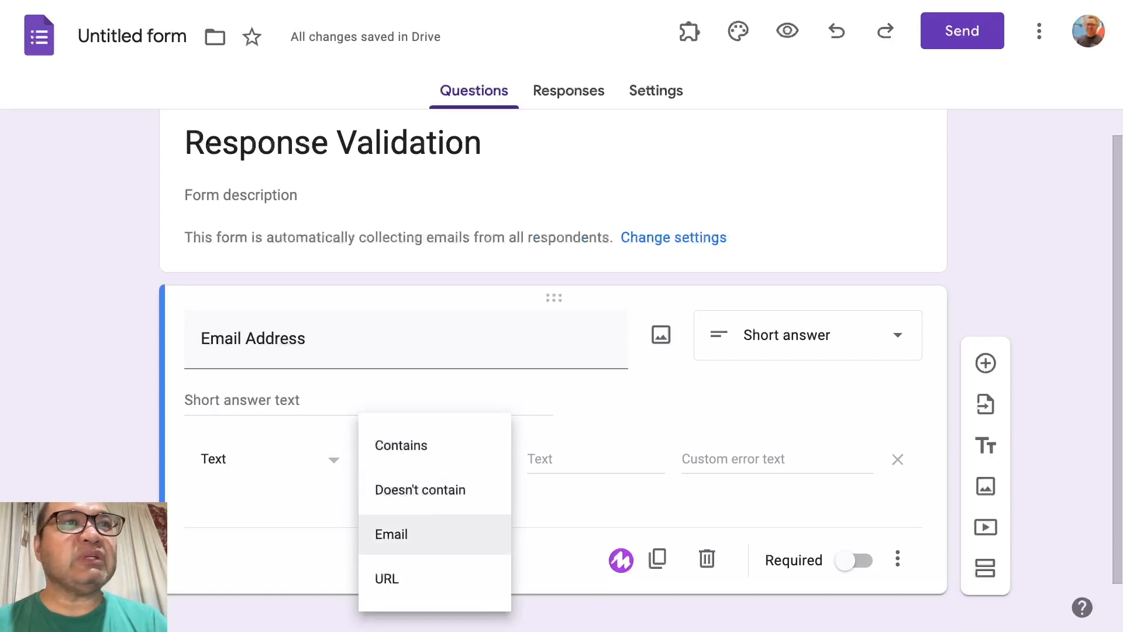
pyautogui.press('Return')
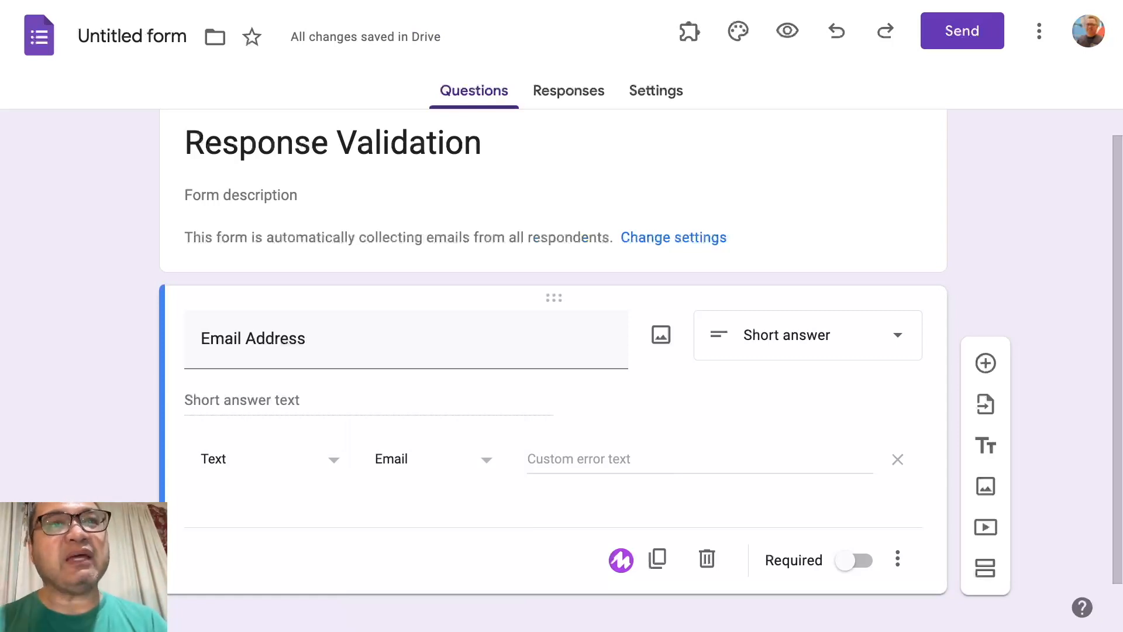
# Set the custom error text of the Email Address validation to "Oops! Invalid email."
pyautogui.click(578, 460)
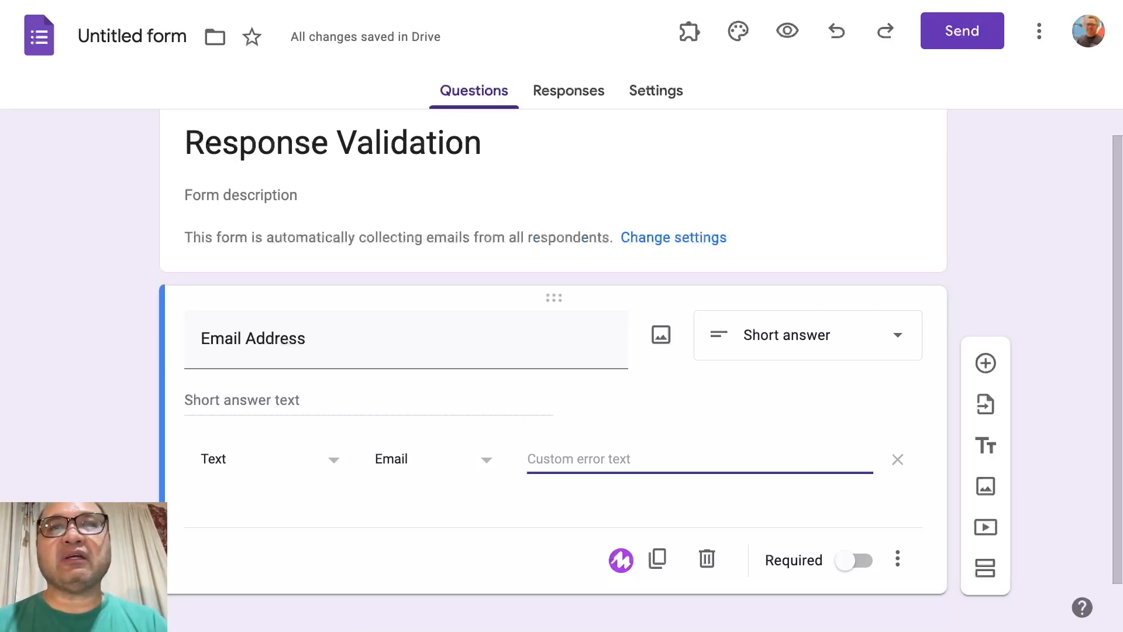
pyautogui.write('O')
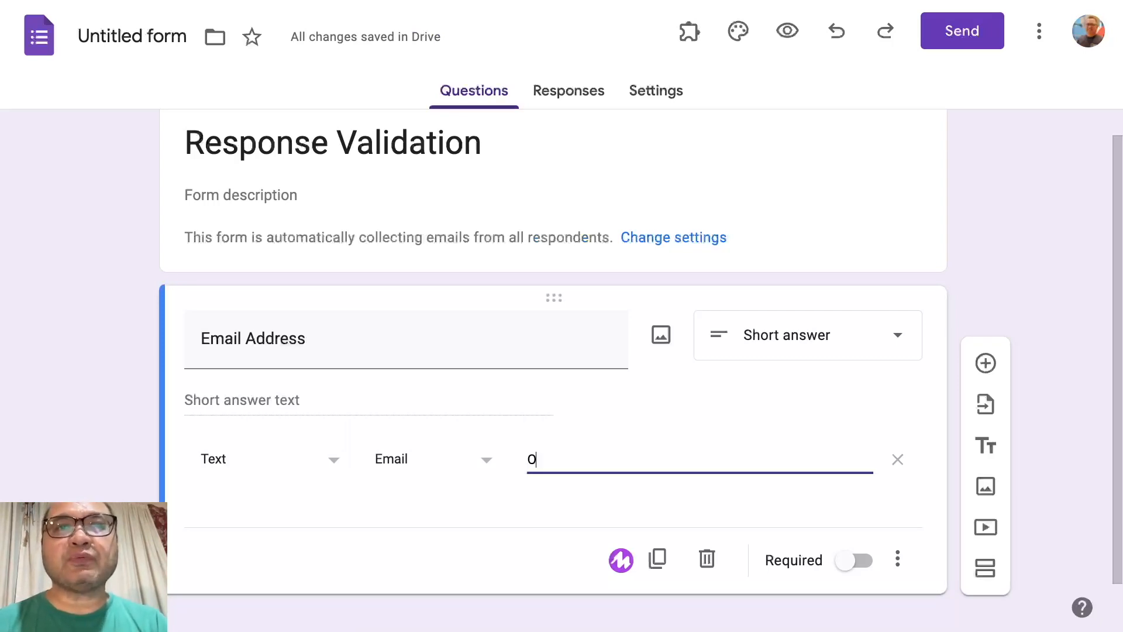
pyautogui.write('ops! Invalid email.')
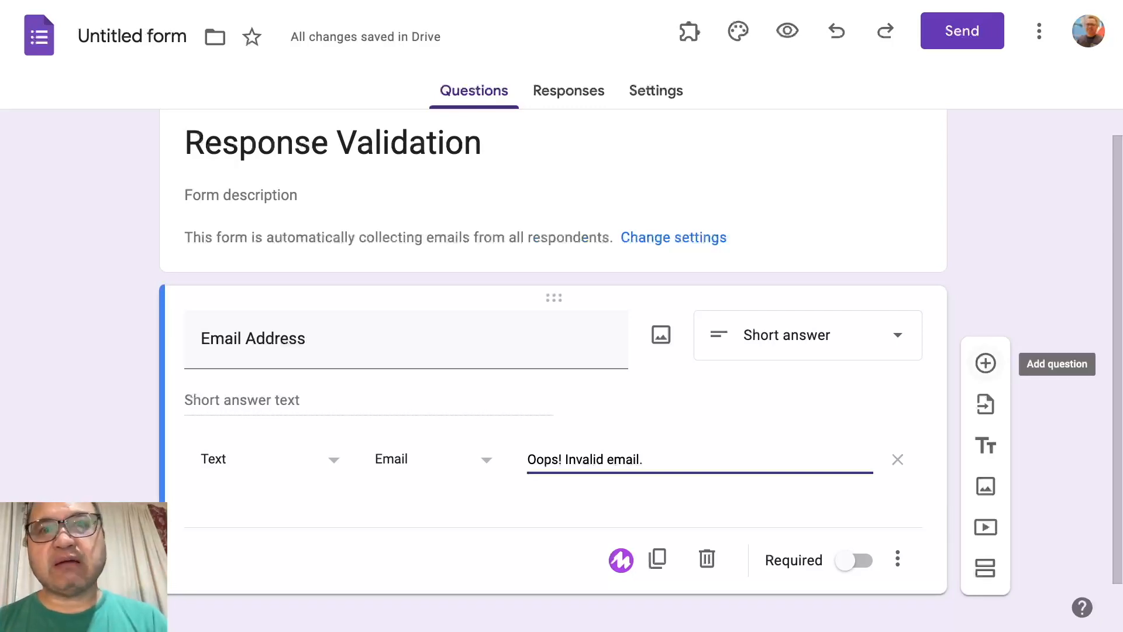
# Add a short-answer question titled "Name" below Email Address and enable its description
pyautogui.click(985, 362)
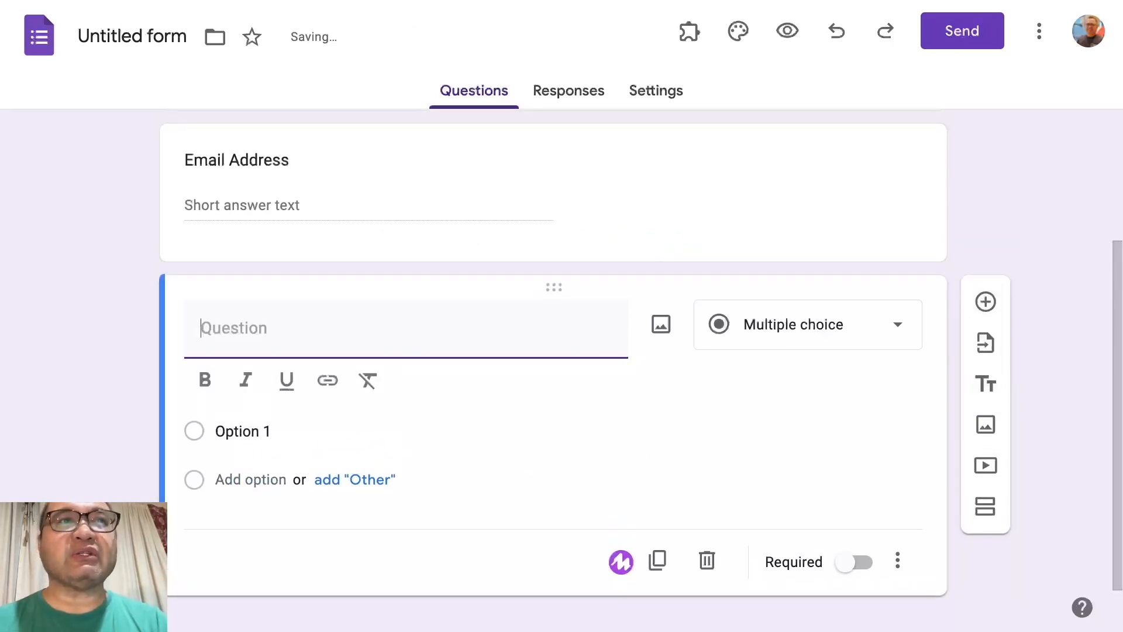
pyautogui.write('Name')
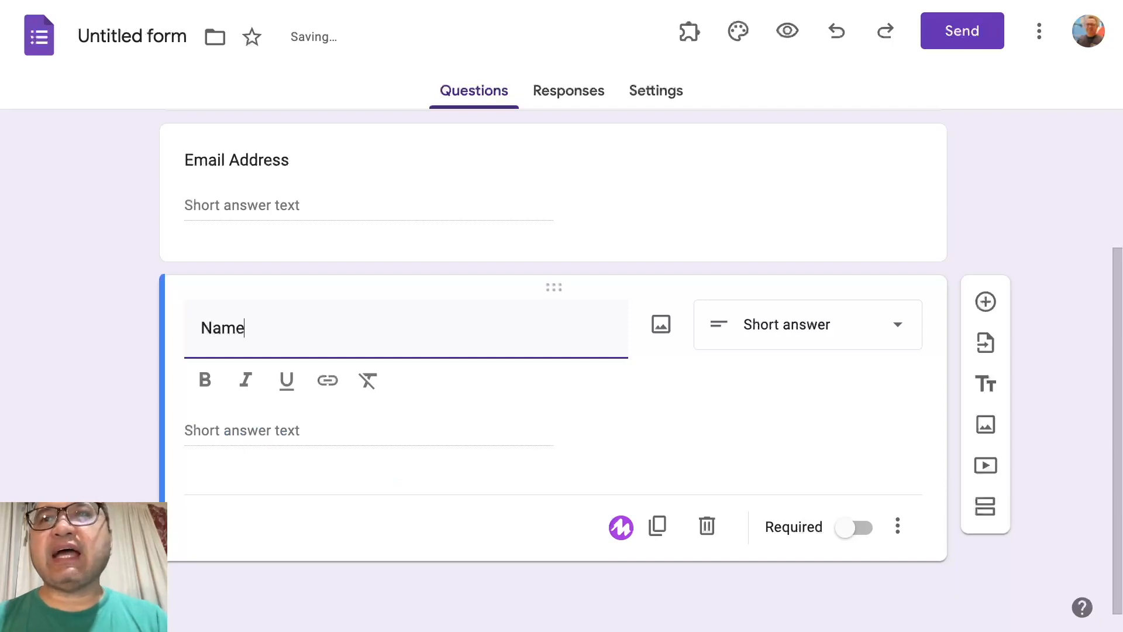
pyautogui.click(897, 525)
pyautogui.click(944, 537)
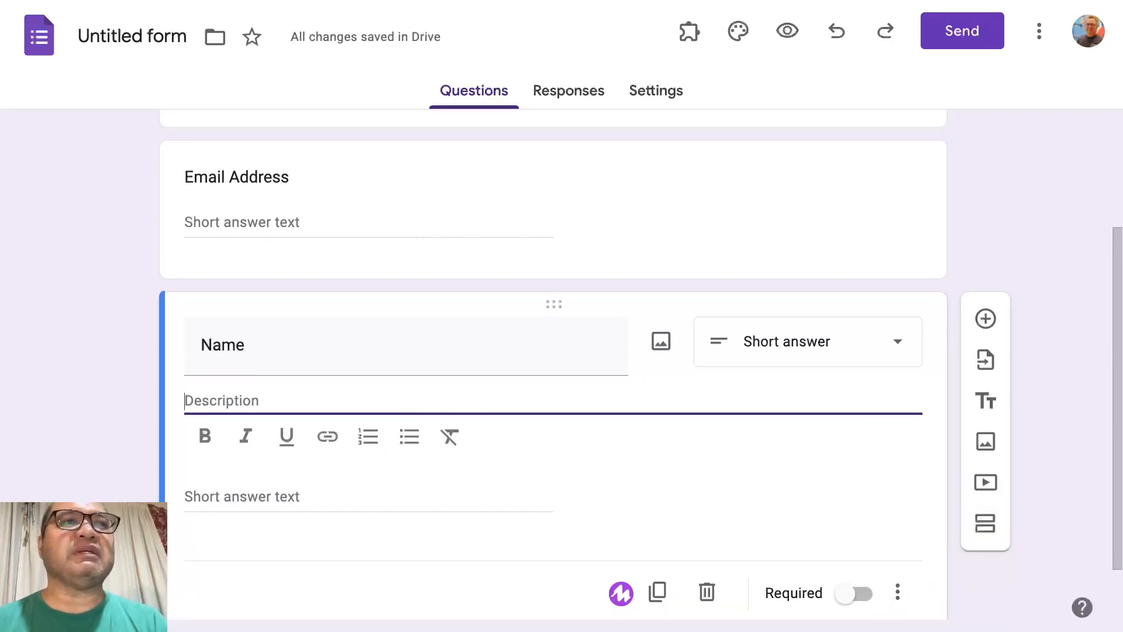
# Enter the Name question's description: "Start with Last name followed by Nickname. Separate them with comma and a space. Example:" followed by a sample name
pyautogui.write('Start with ')
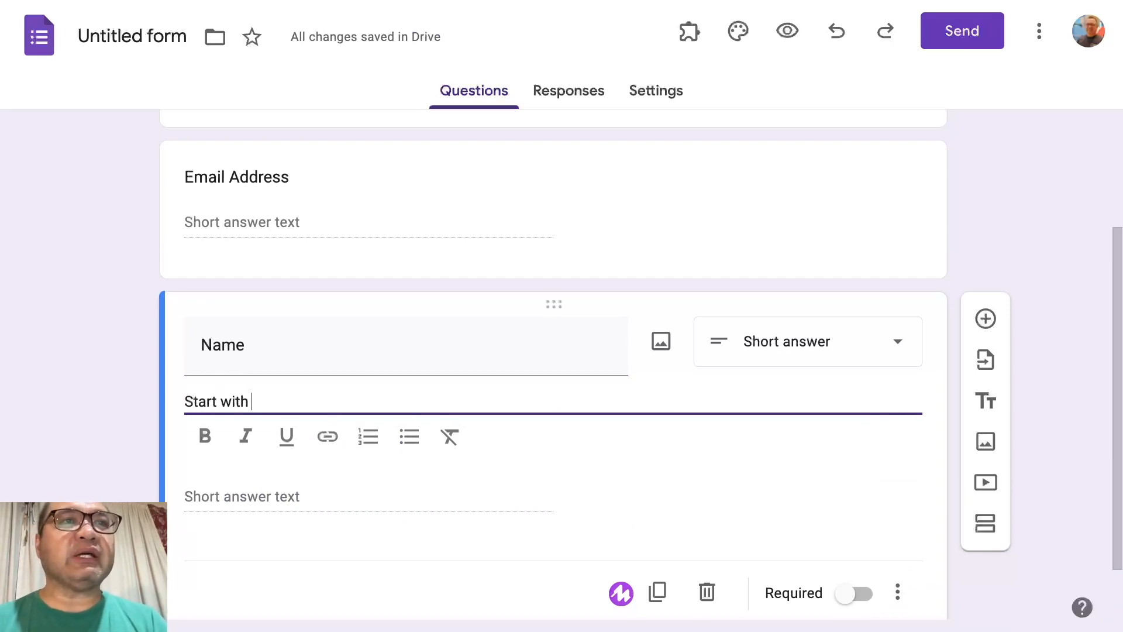
pyautogui.write('Last name followee')
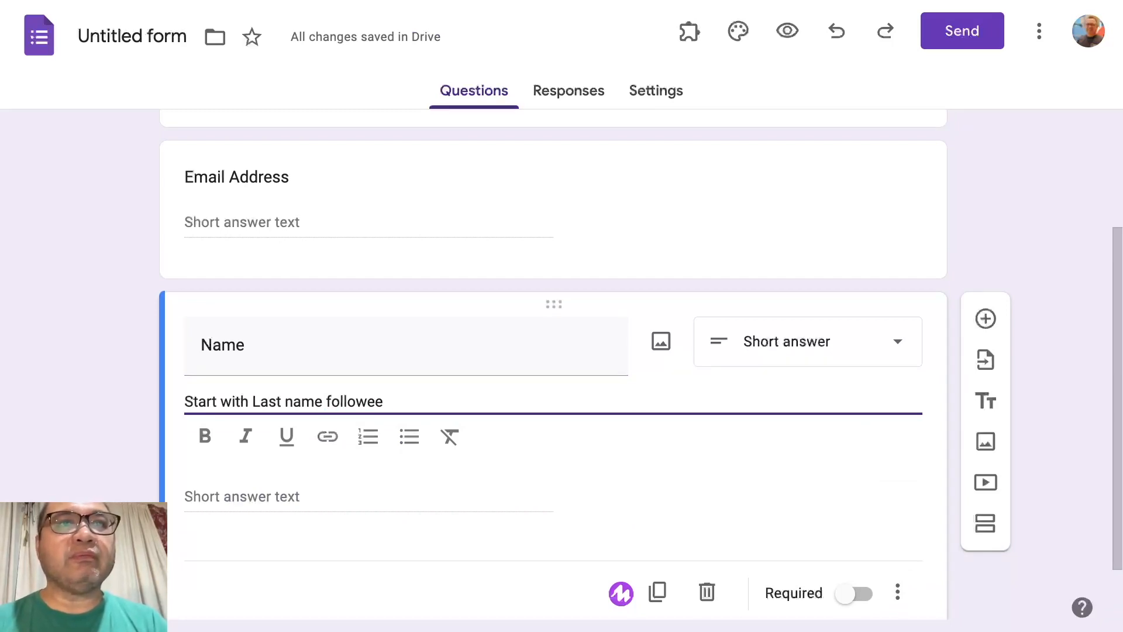
pyautogui.press('BackSpace')
pyautogui.write('d by ')
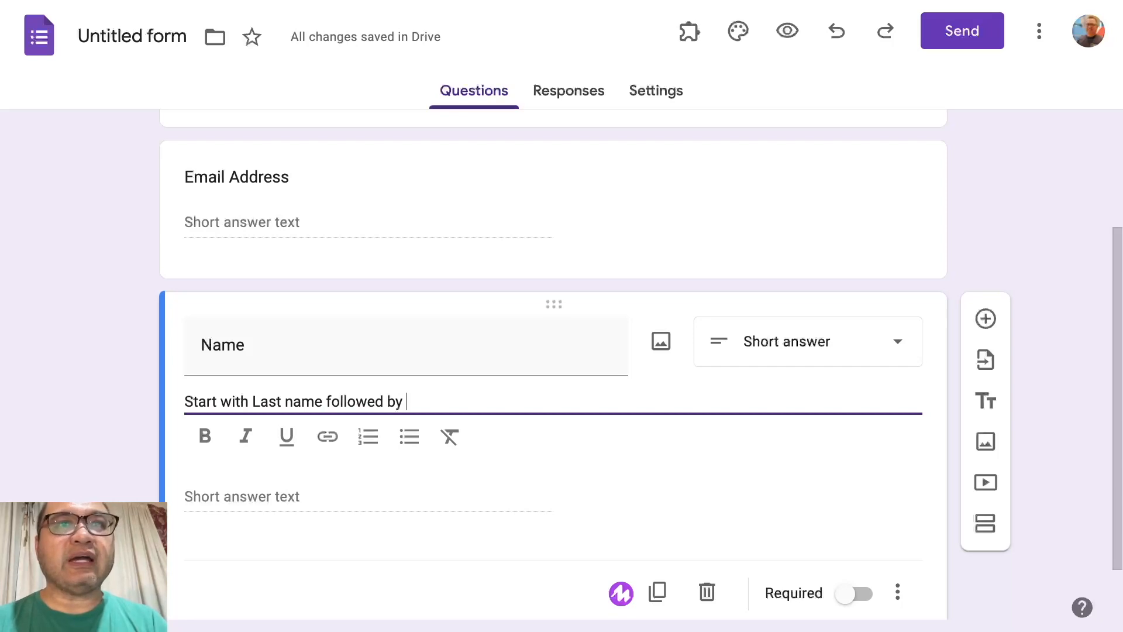
pyautogui.write('Nickname.  S')
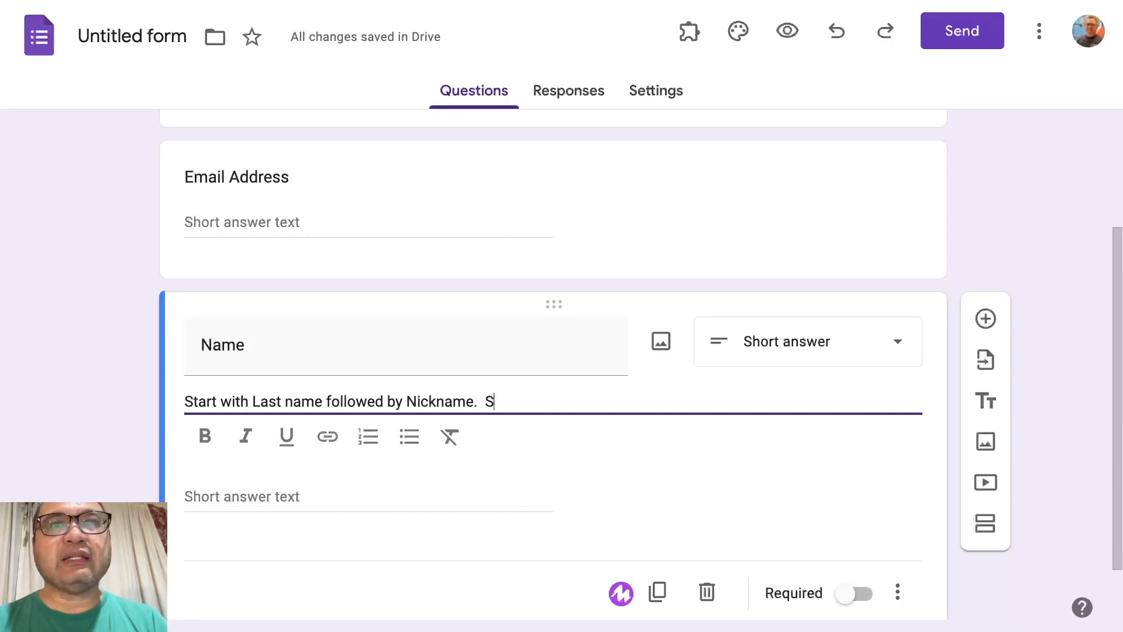
pyautogui.write('eparate them')
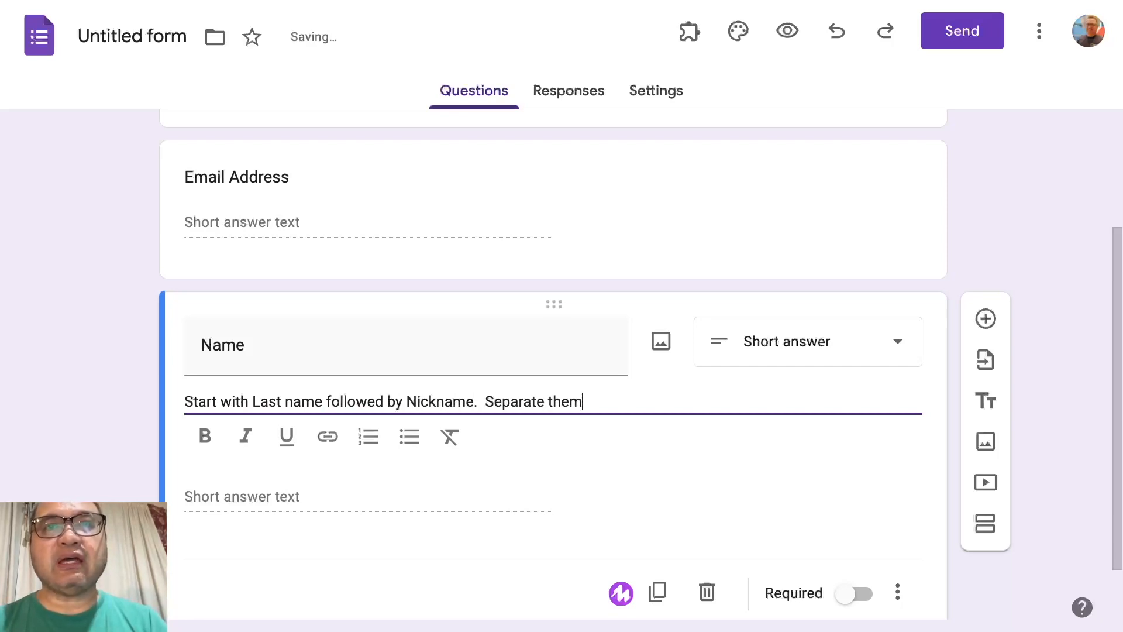
pyautogui.write(' with comma')
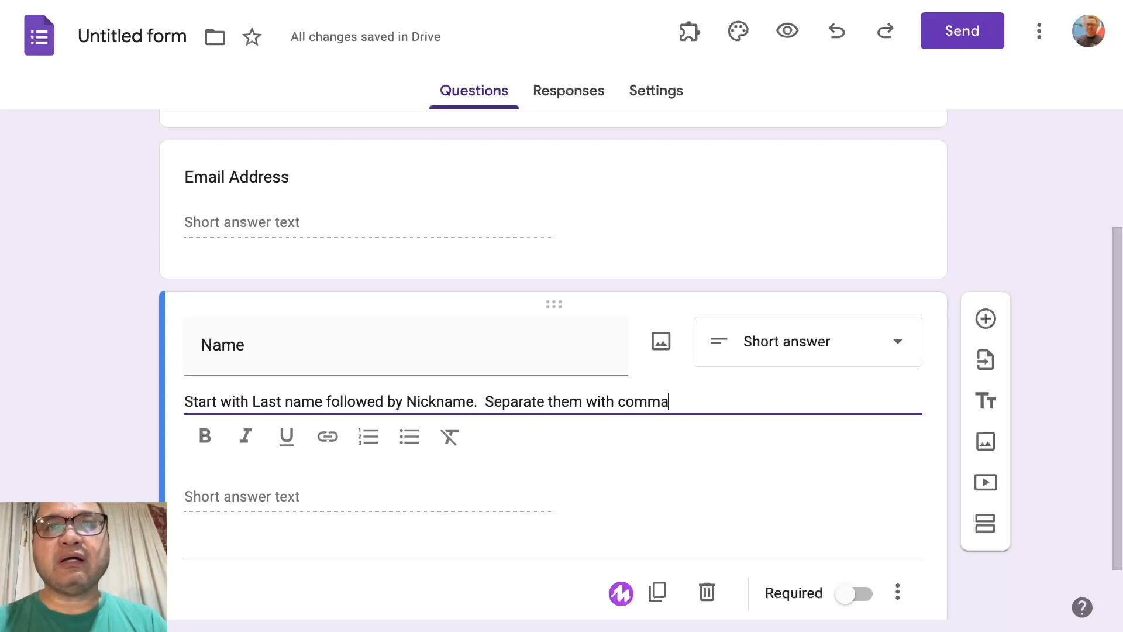
pyautogui.write(' and a spac')
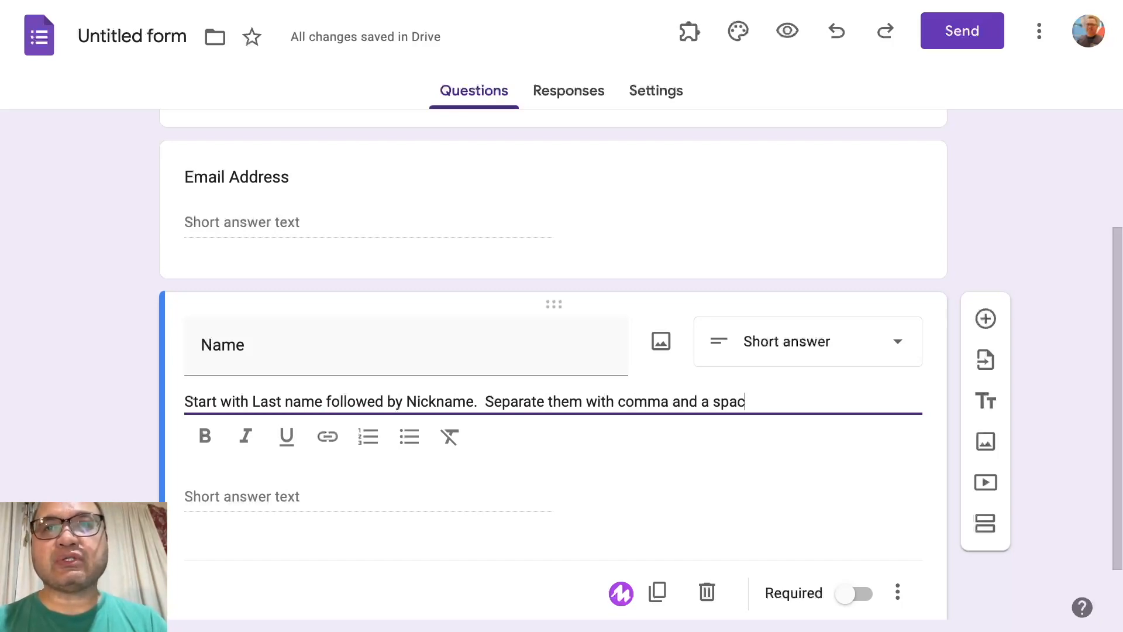
pyautogui.write('e.  Example')
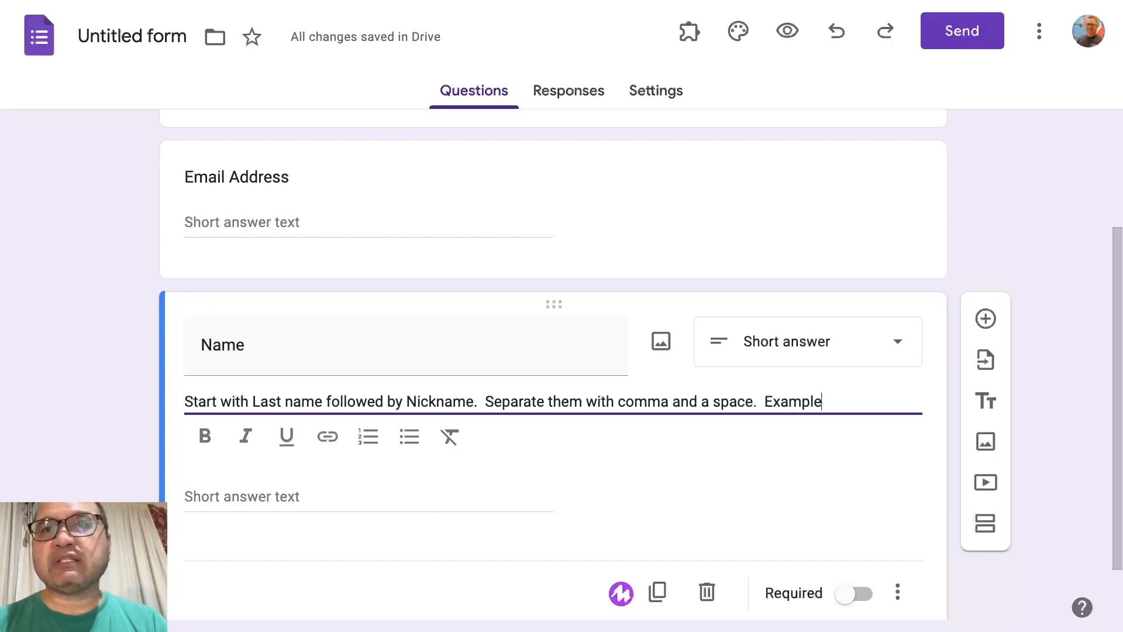
pyautogui.write(':  Garcia, Gary')
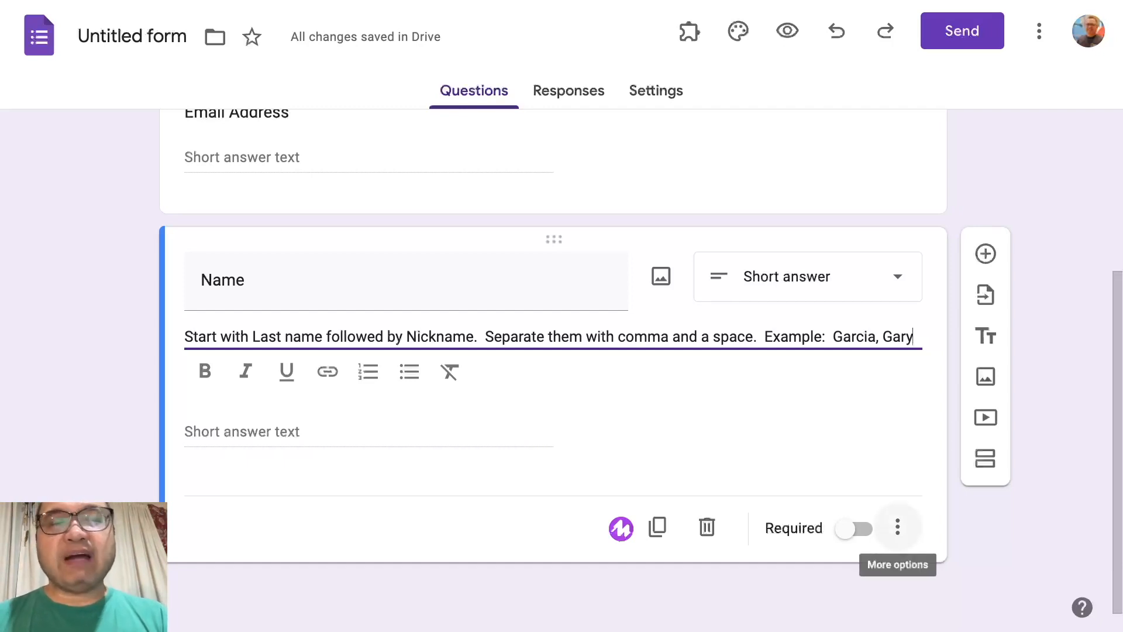
# Turn on response validation for the Name question and set the rule to Text, Contains, with a comma as the required text
pyautogui.click(897, 526)
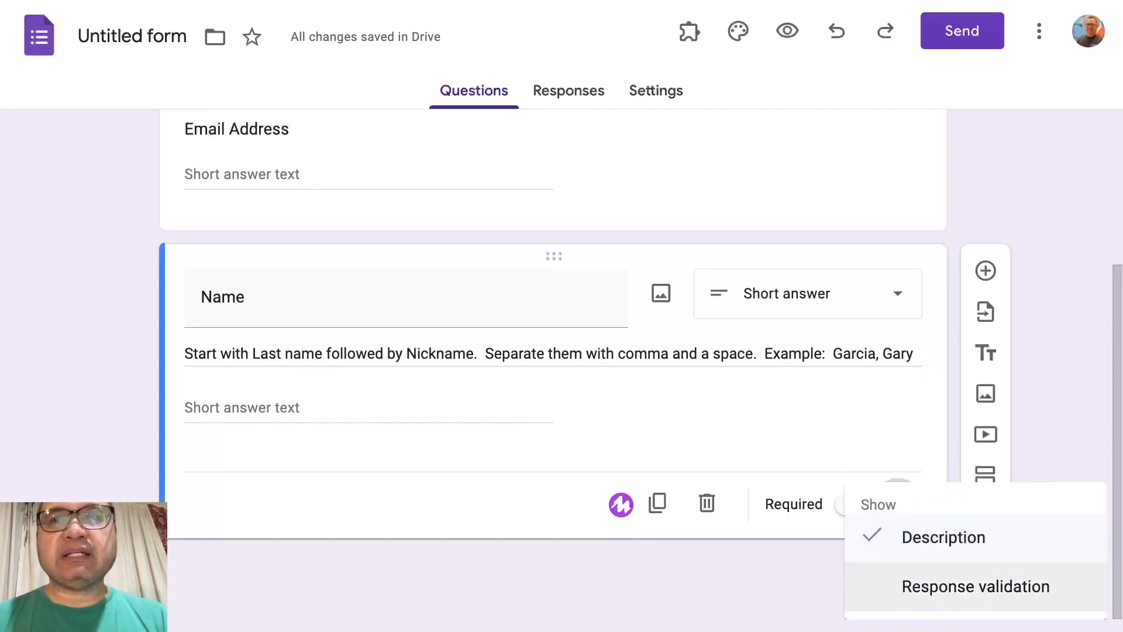
pyautogui.click(975, 586)
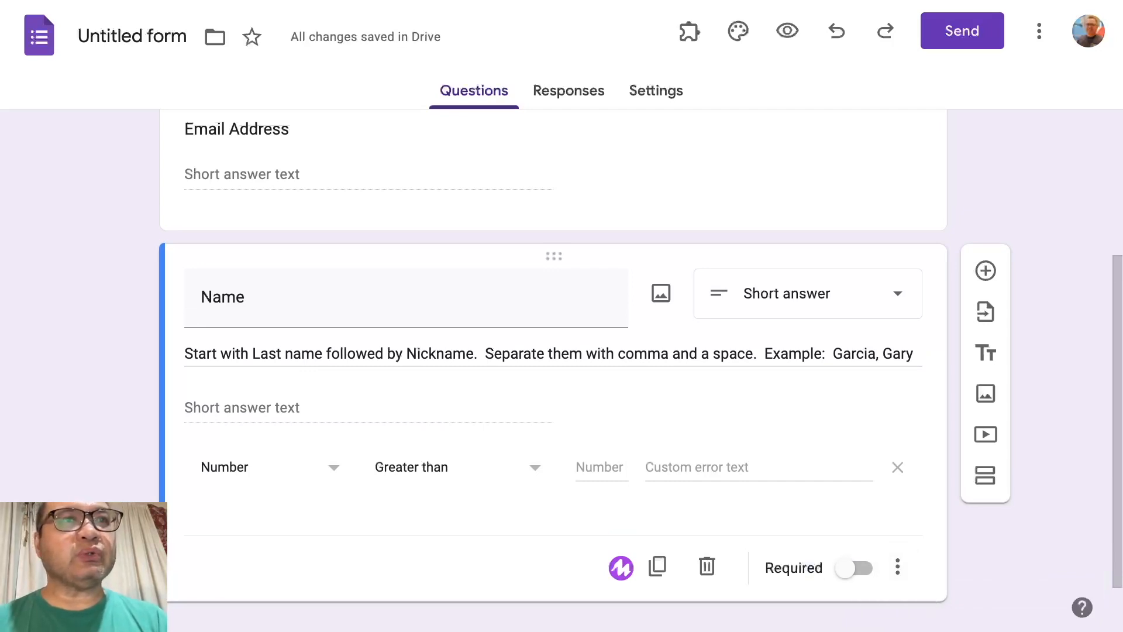
pyautogui.click(269, 467)
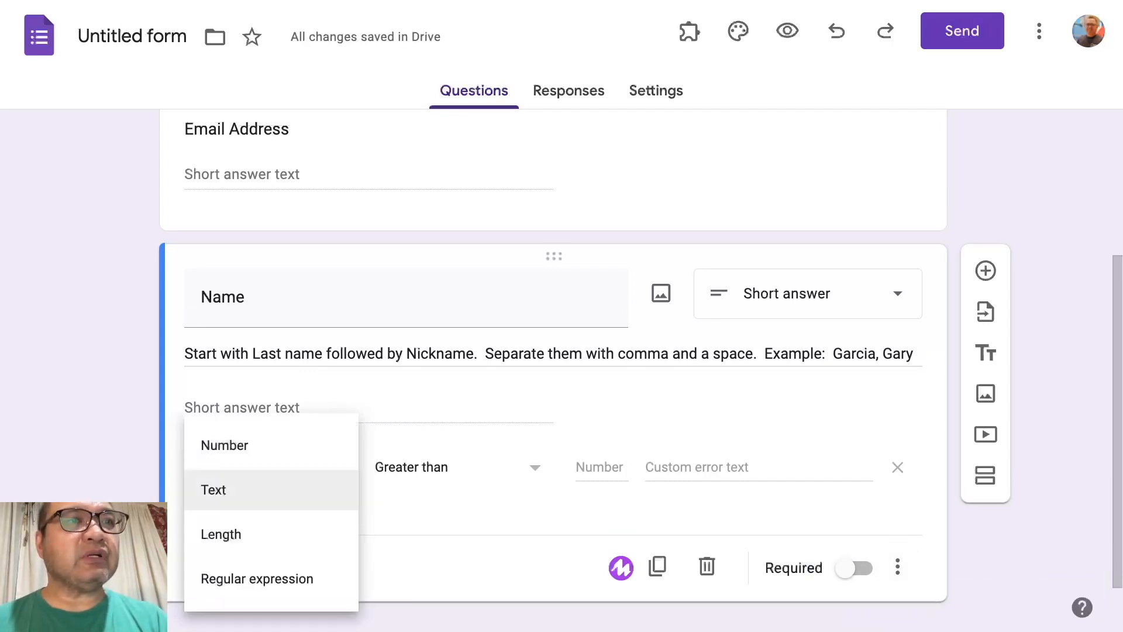
pyautogui.click(213, 490)
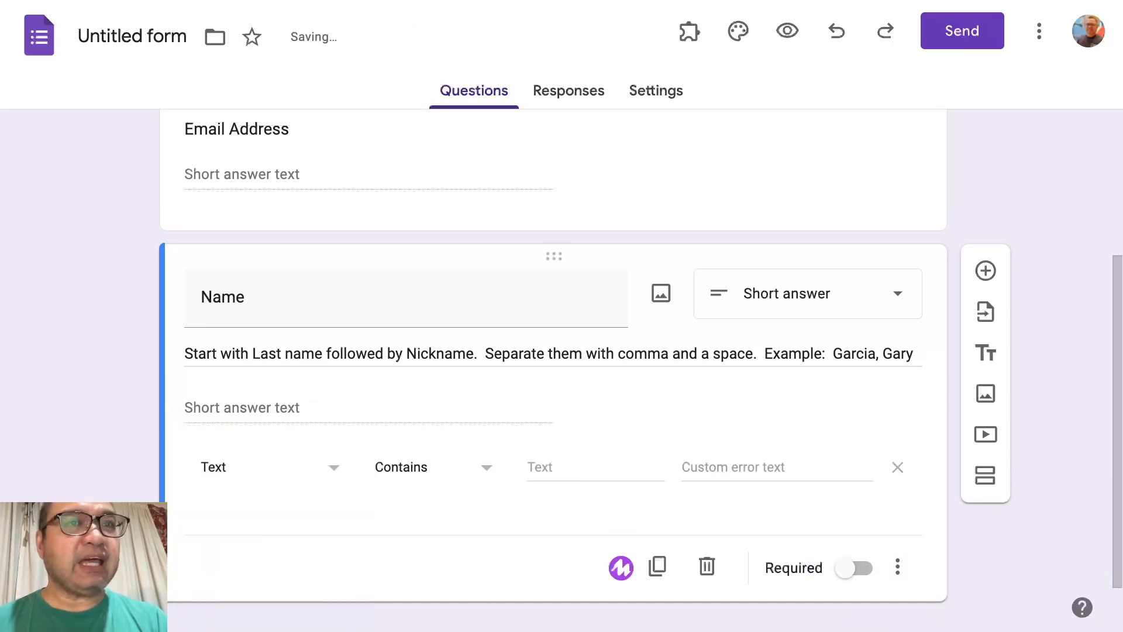
pyautogui.click(562, 467)
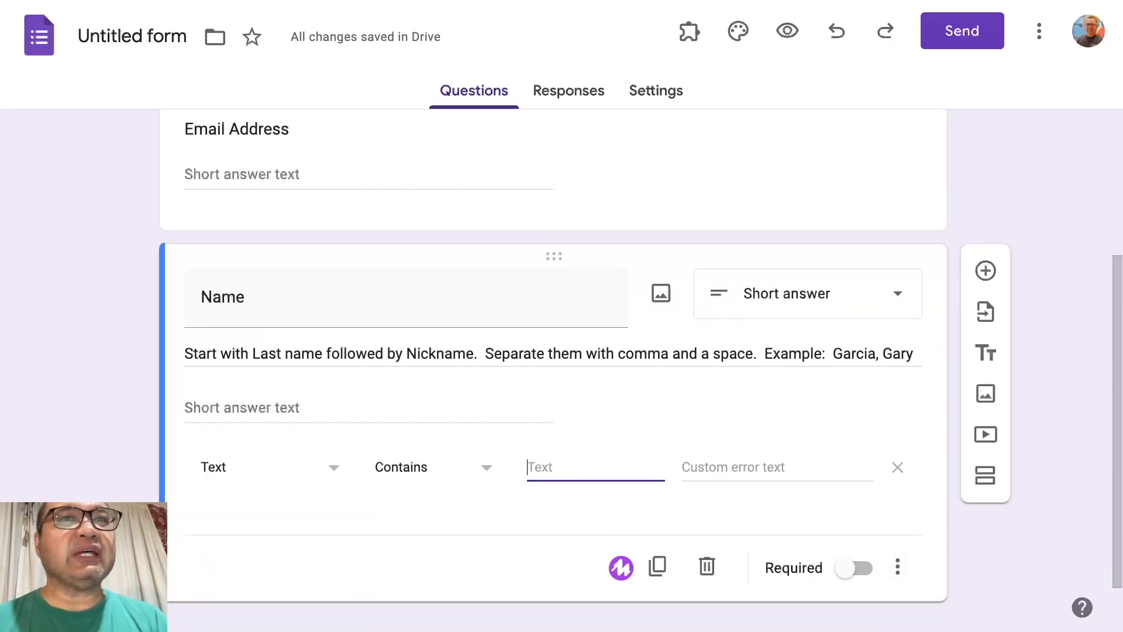
pyautogui.write(',')
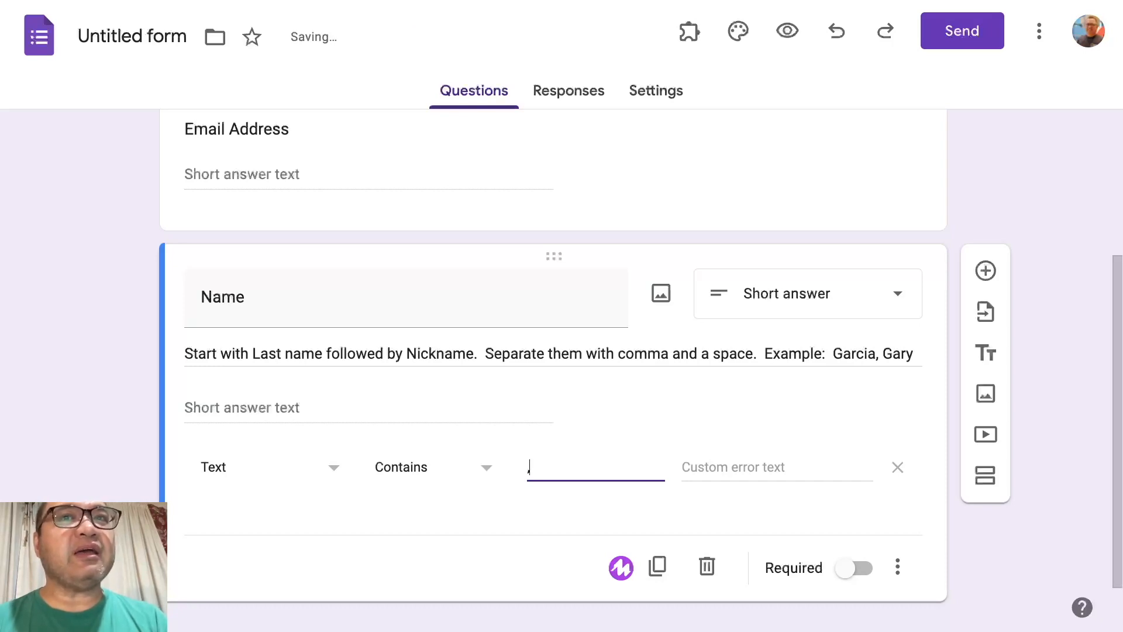
# Set the custom error text of the Name validation to "Please follow instruction in typing your name."
pyautogui.click(749, 467)
pyautogui.write('Plese')
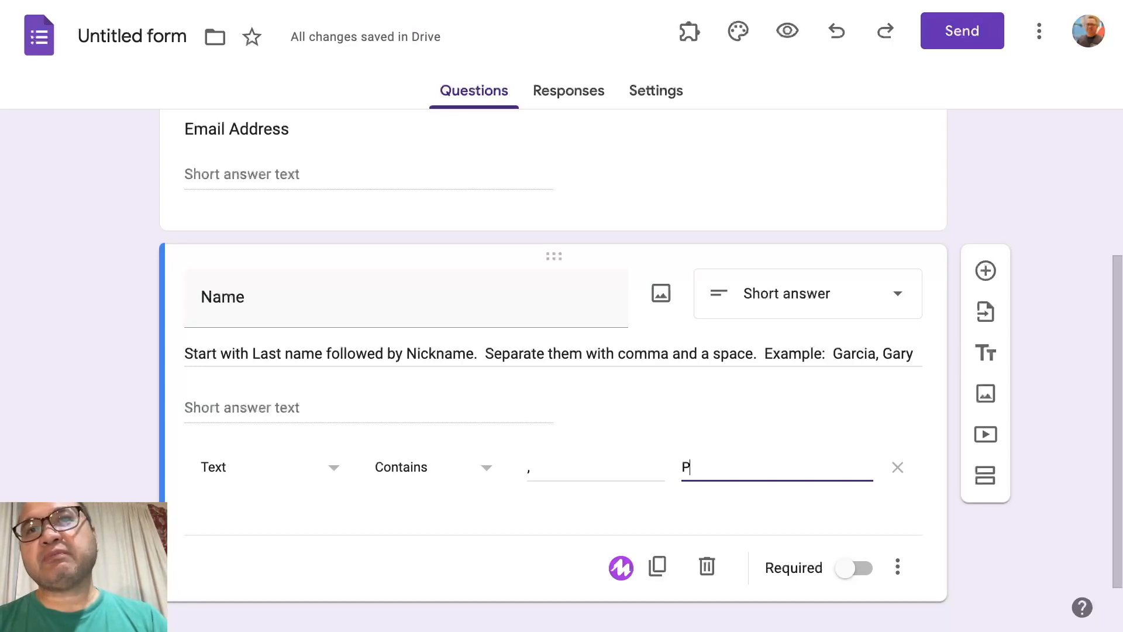
pyautogui.press('BackSpace')
pyautogui.press('BackSpace')
pyautogui.press('BackSpace')
pyautogui.write('ease follow ins')
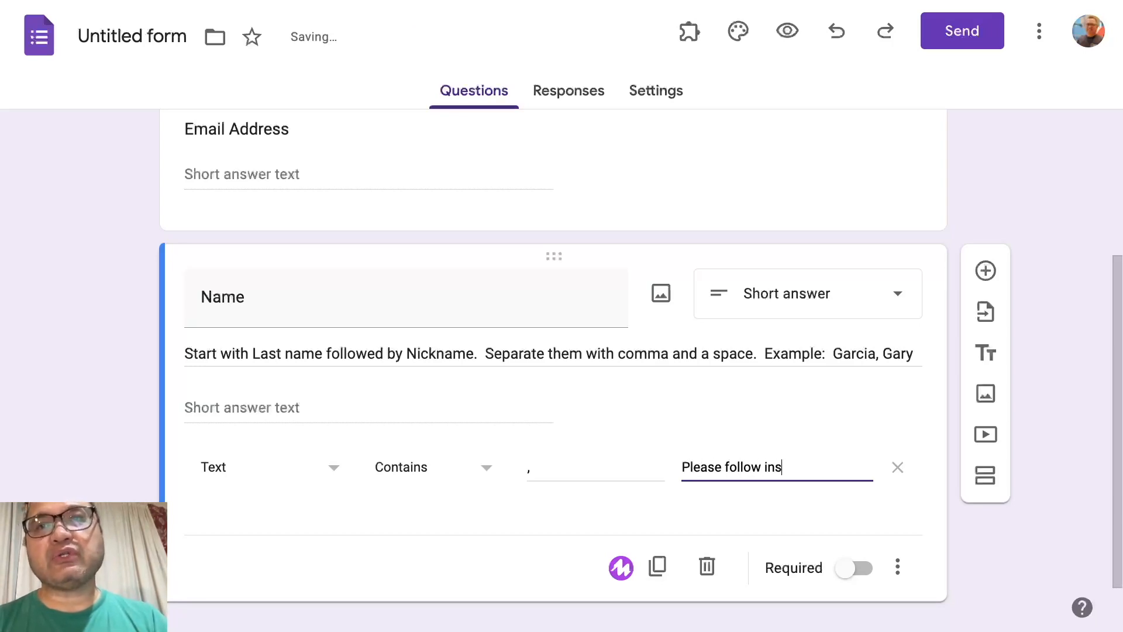
pyautogui.write('truction in tyoin')
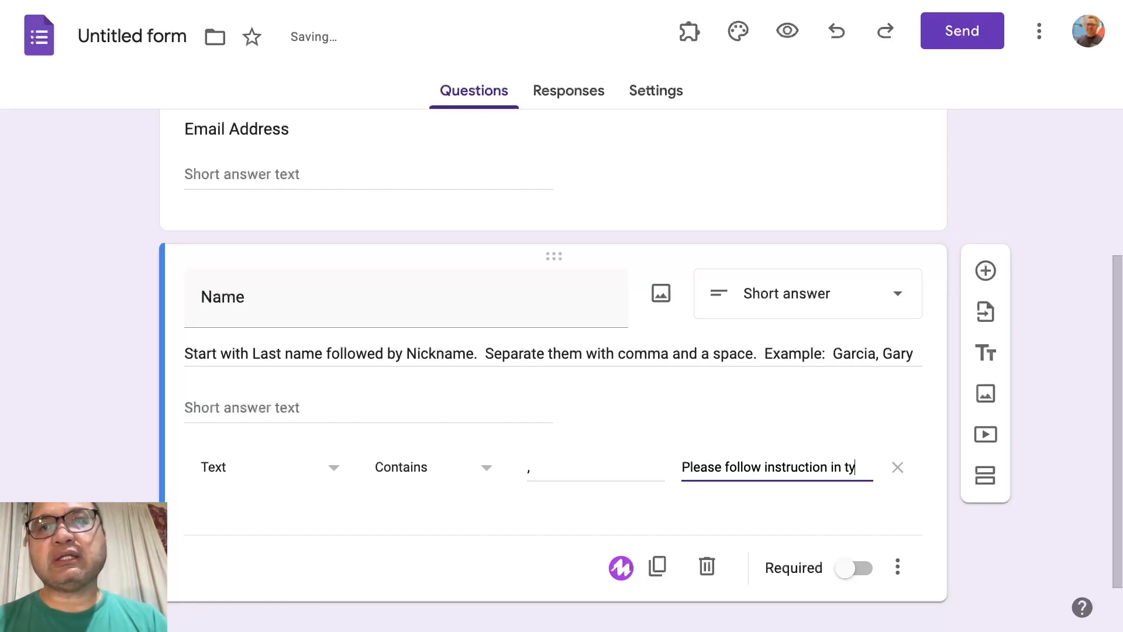
pyautogui.press('BackSpace')
pyautogui.press('BackSpace')
pyautogui.press('BackSpace')
pyautogui.write('ping')
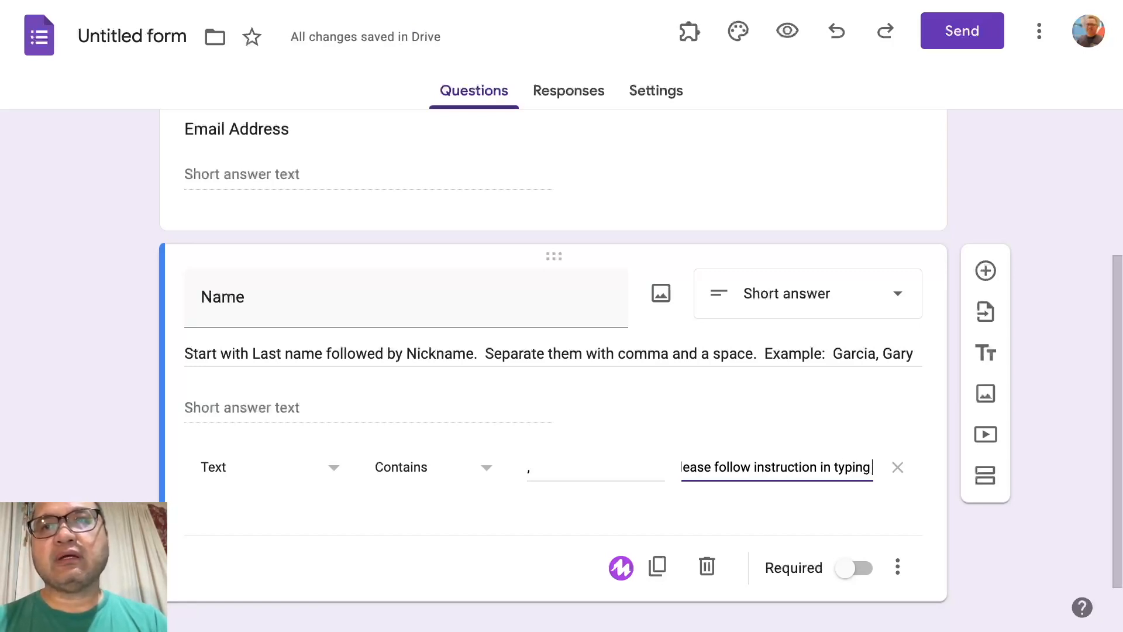
pyautogui.write(' your name.')
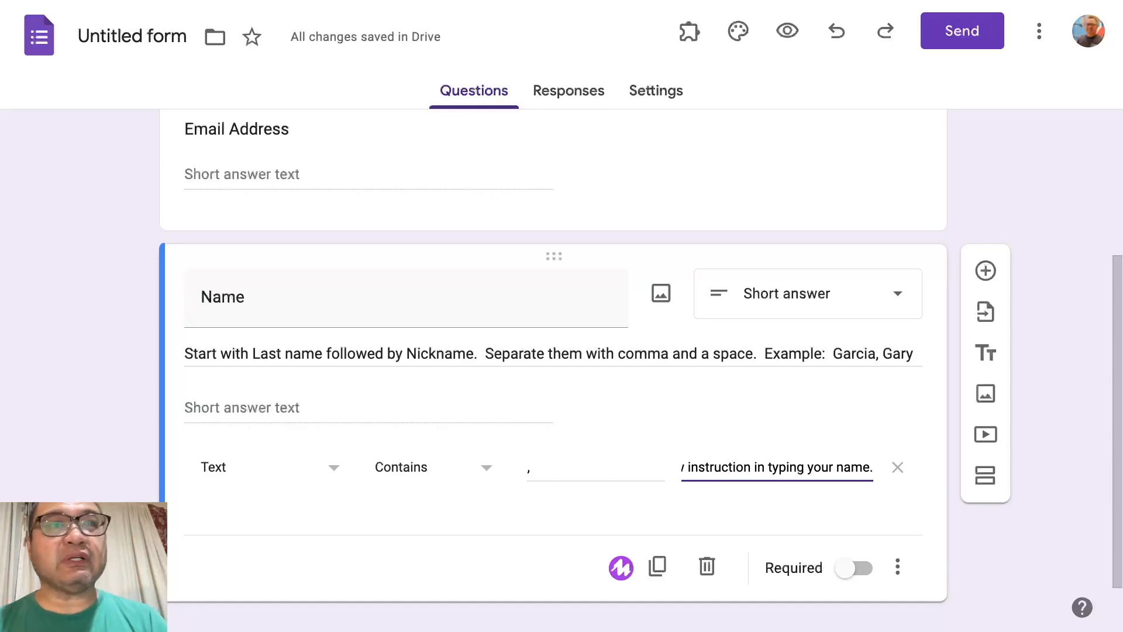
pyautogui.click(433, 467)
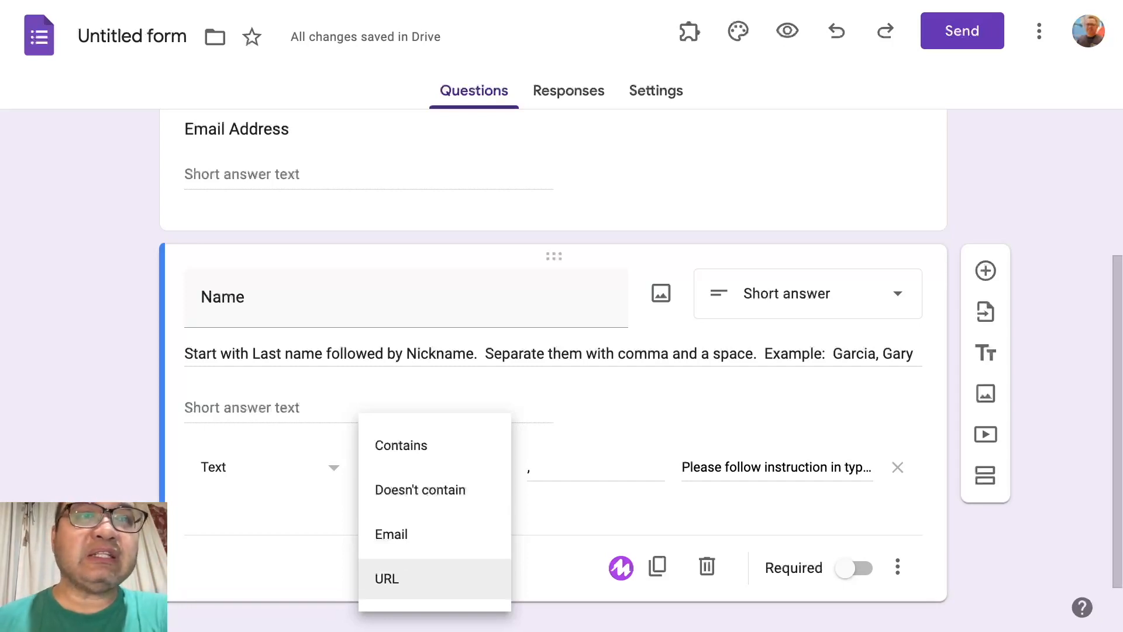
pyautogui.click(401, 445)
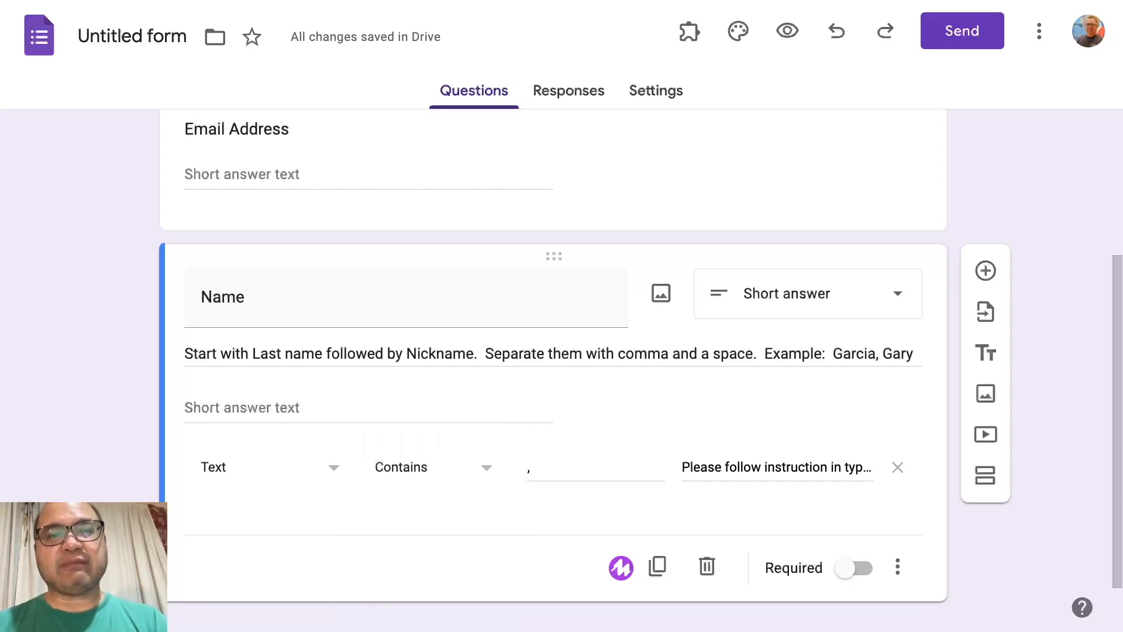
pyautogui.scroll(-1, 553, 363)
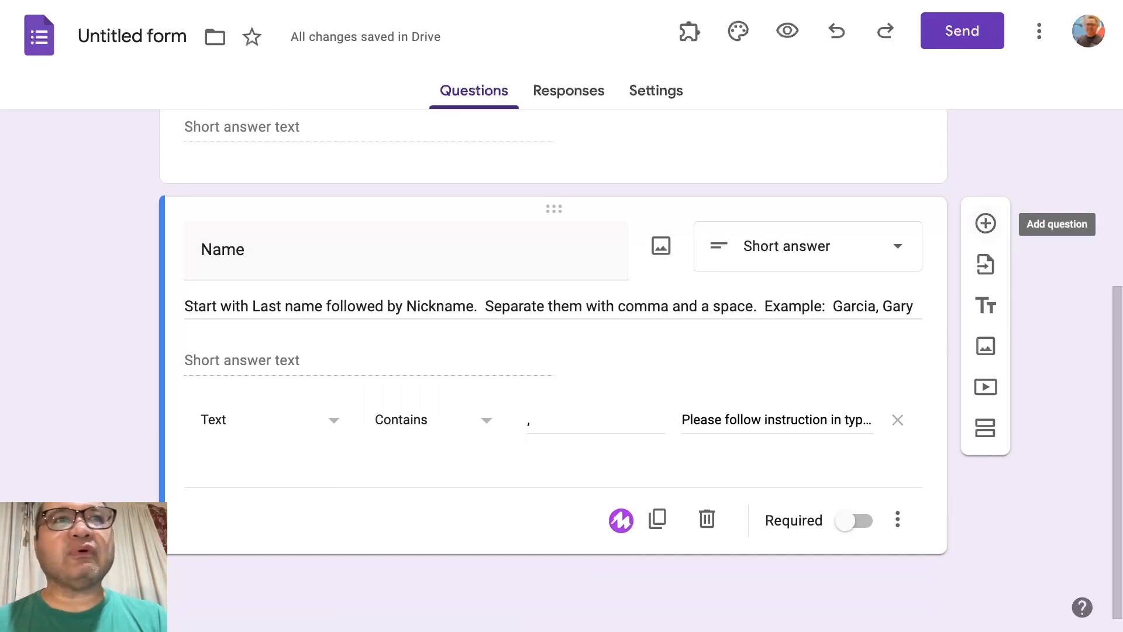
pyautogui.click(327, 420)
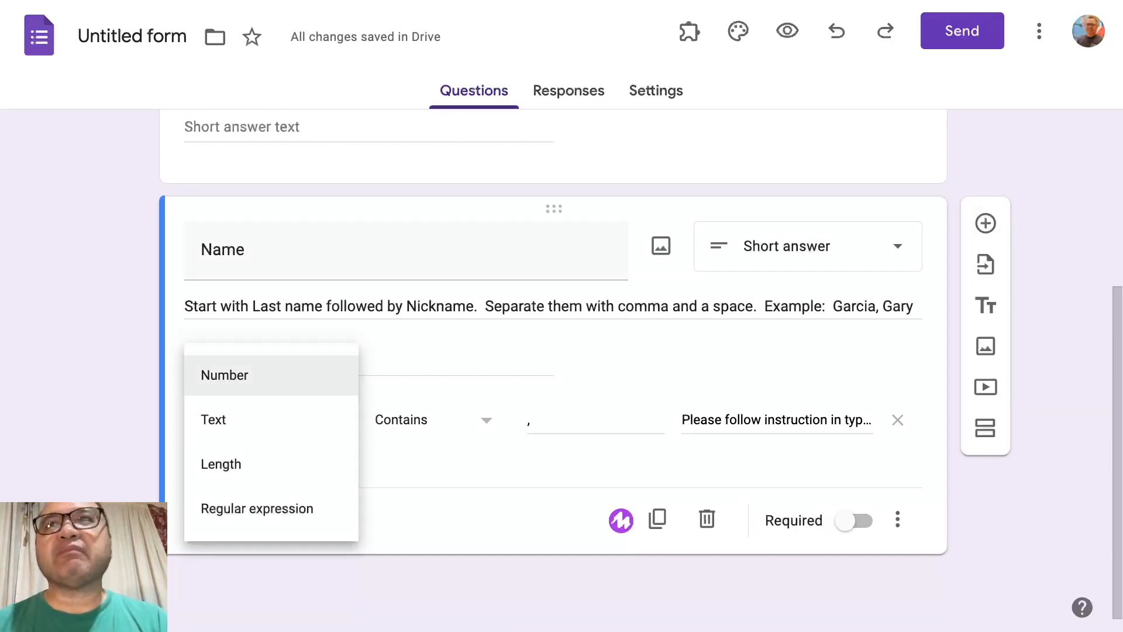
# Add a question below Name titled "What is 4x2?"
pyautogui.click(986, 223)
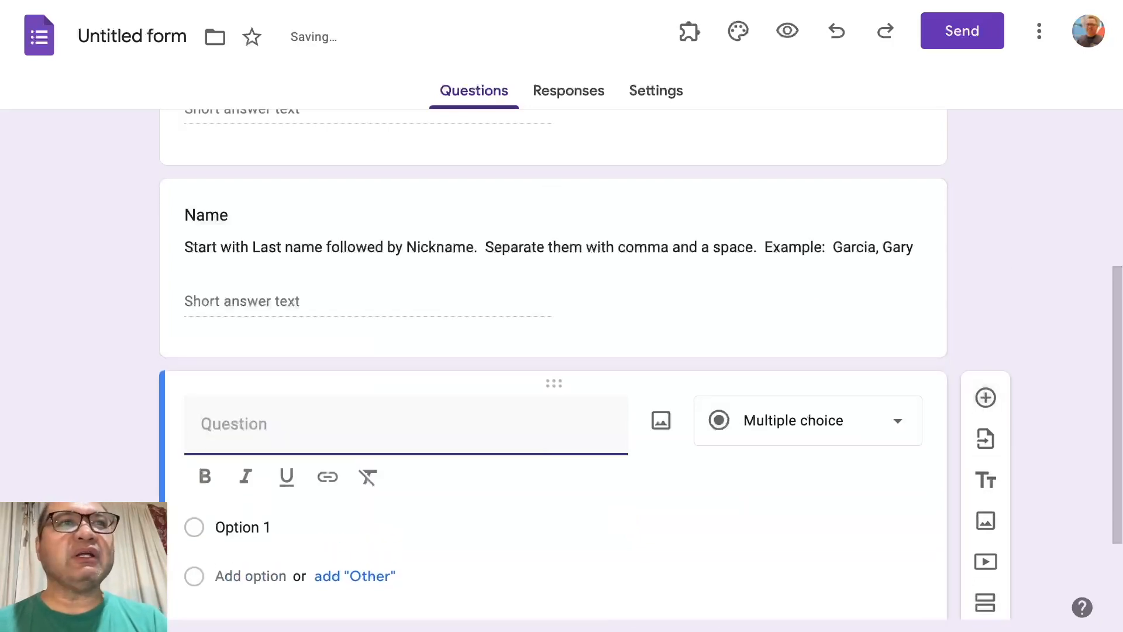
pyautogui.write('What is ')
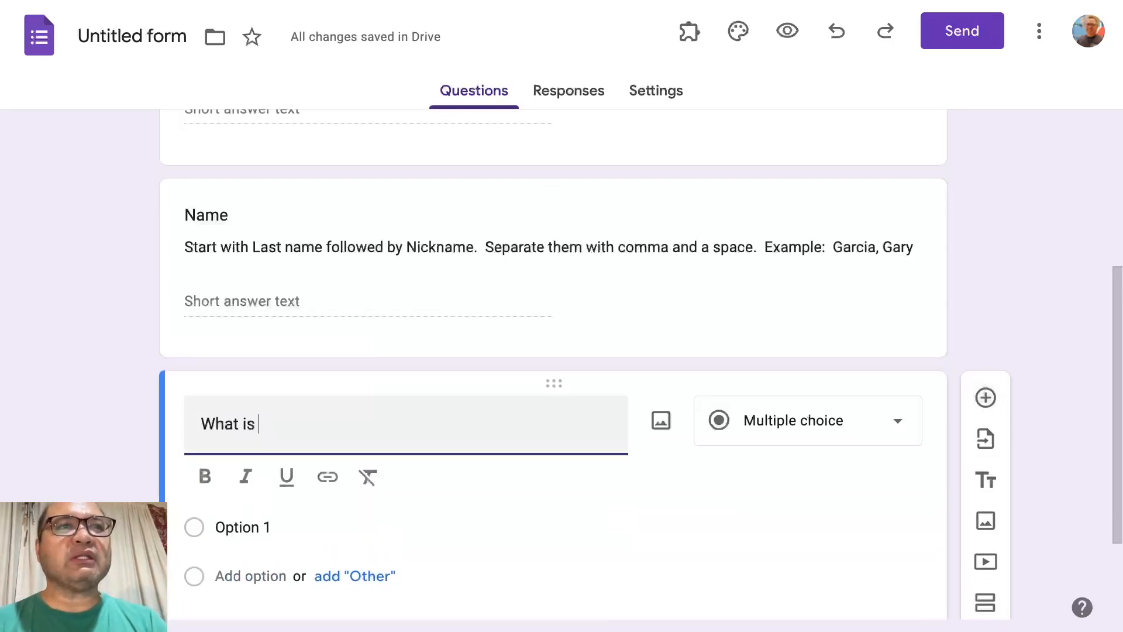
pyautogui.write('4')
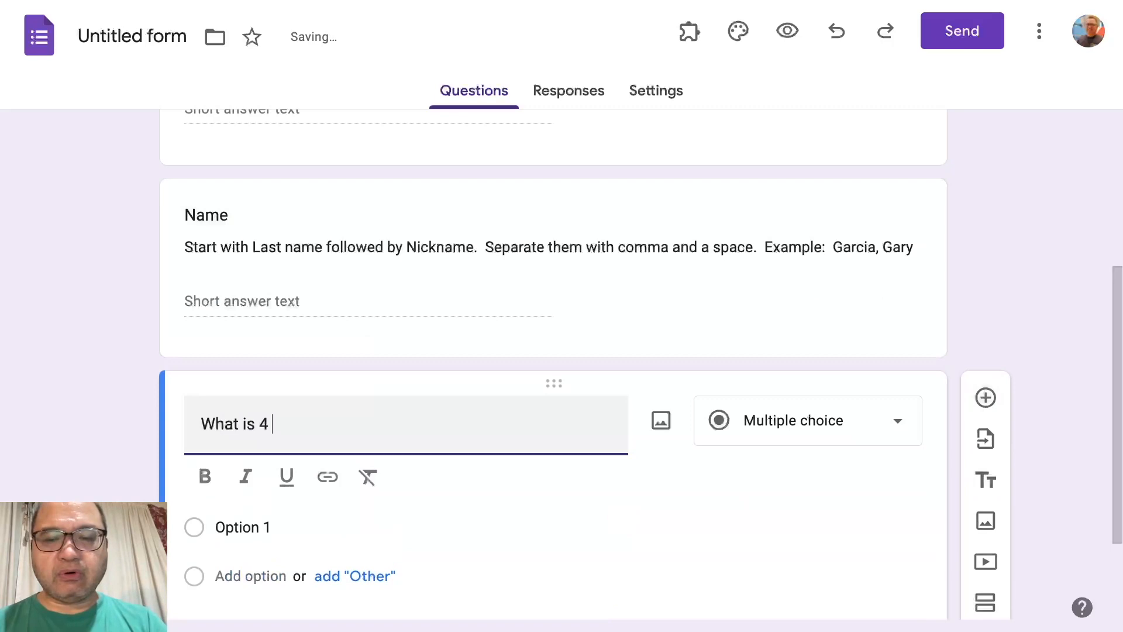
pyautogui.write('  *')
pyautogui.press('BackSpace')
pyautogui.write('x')
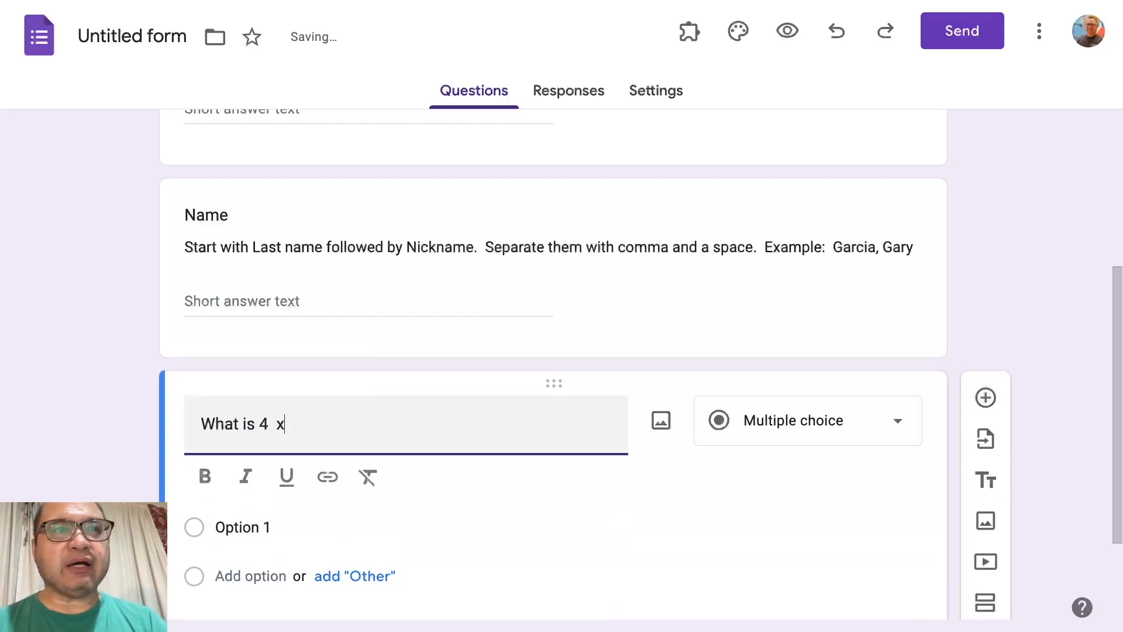
pyautogui.press('BackSpace')
pyautogui.press('BackSpace')
pyautogui.write('x')
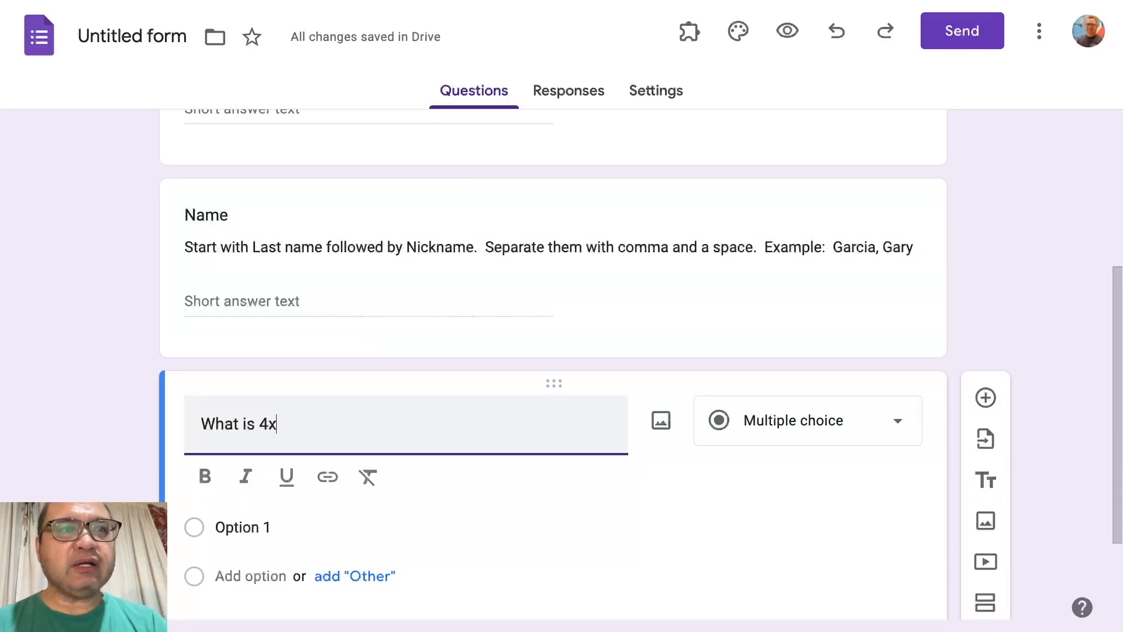
pyautogui.write('2')
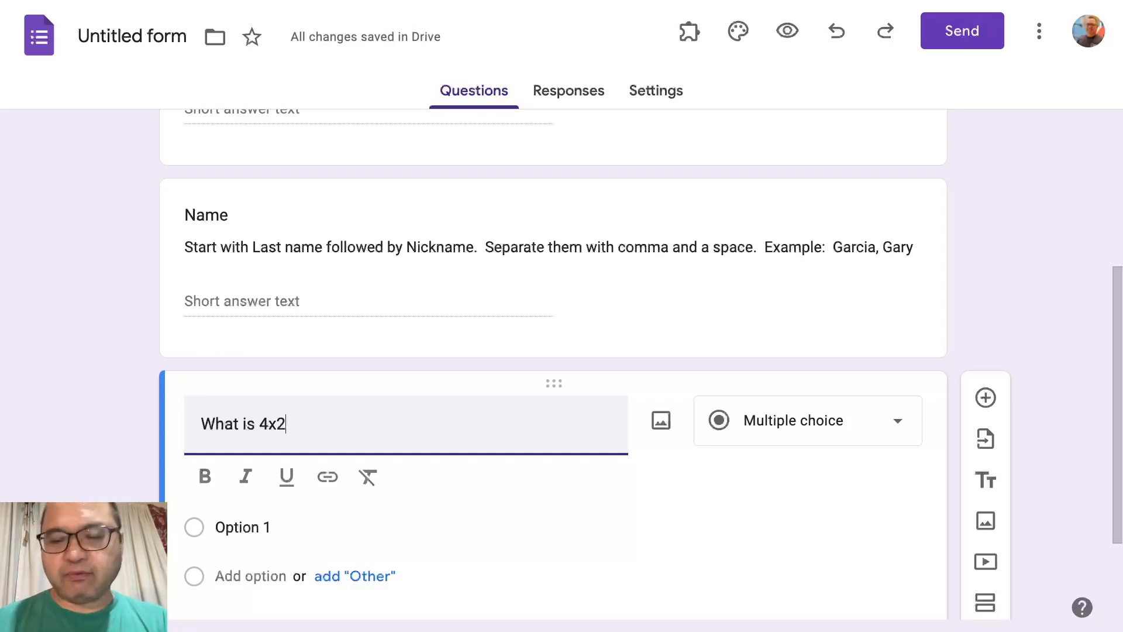
pyautogui.write('.?')
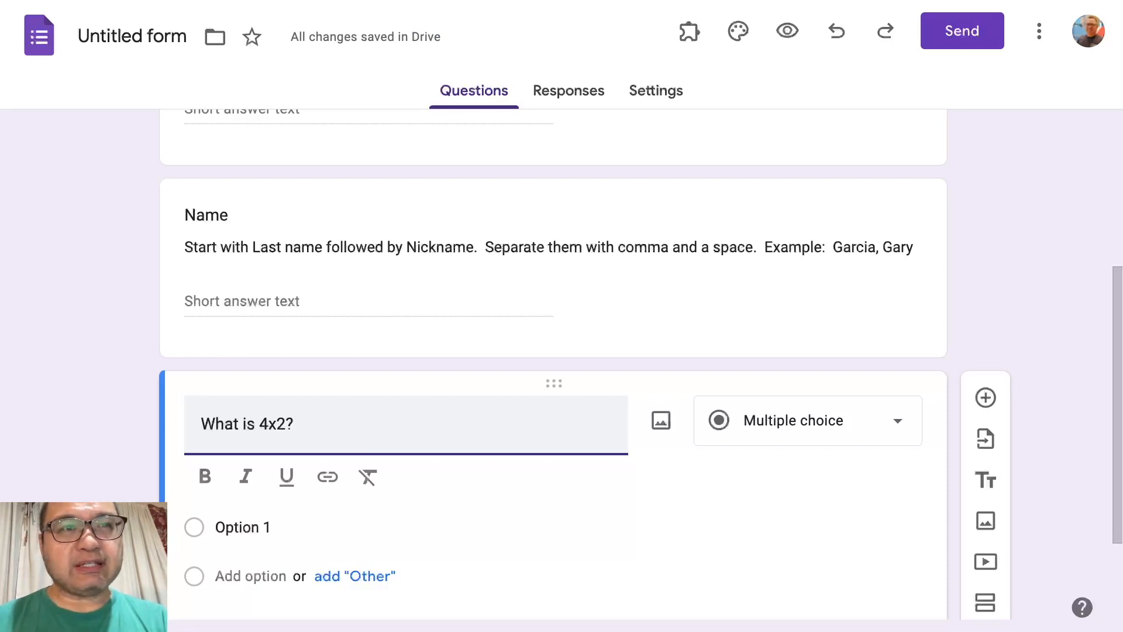
# Change the answer type of the "What is 4x2?" question to Short answer
pyautogui.scroll(-2, 406, 423)
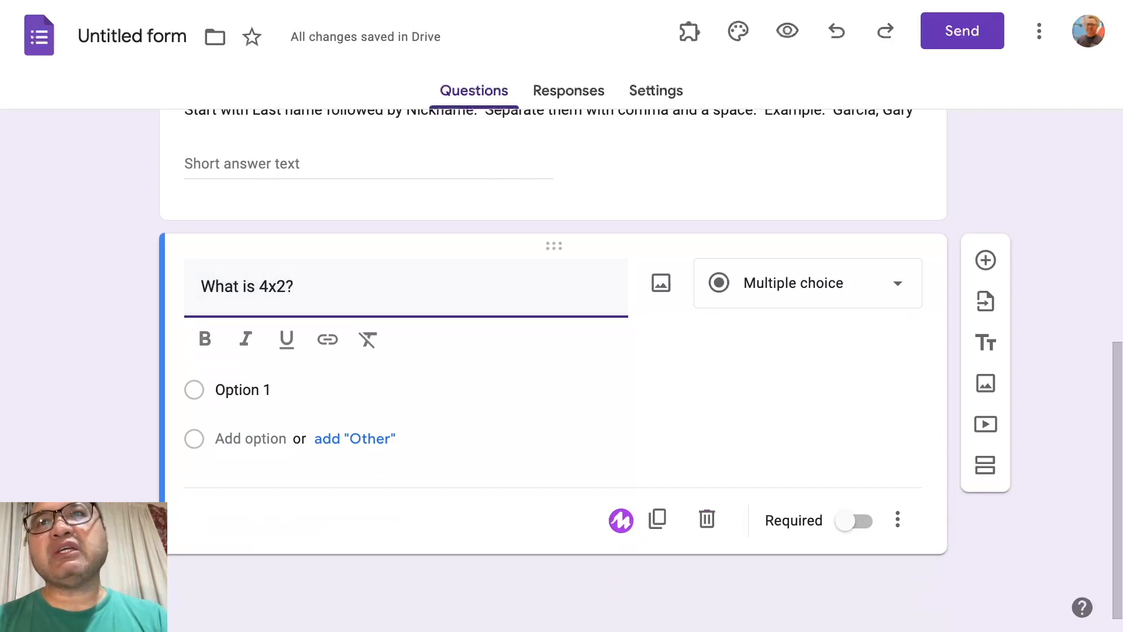
pyautogui.click(807, 284)
pyautogui.click(787, 57)
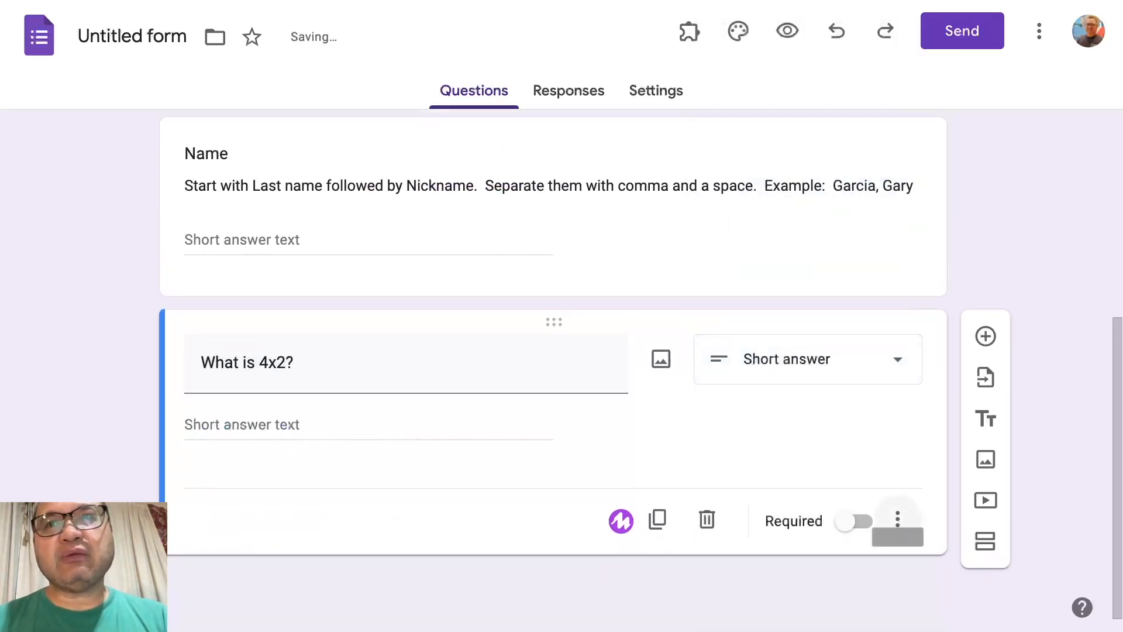
# Turn on response validation for the "What is 4x2?" question and set the rule to Number, Is number
pyautogui.click(897, 519)
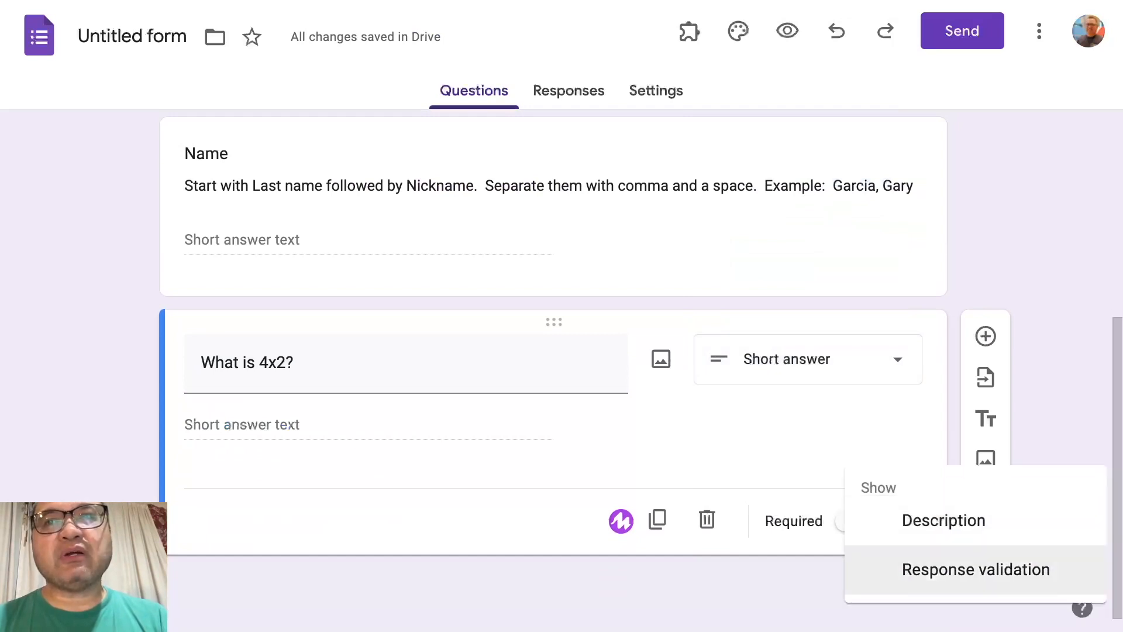
pyautogui.click(975, 569)
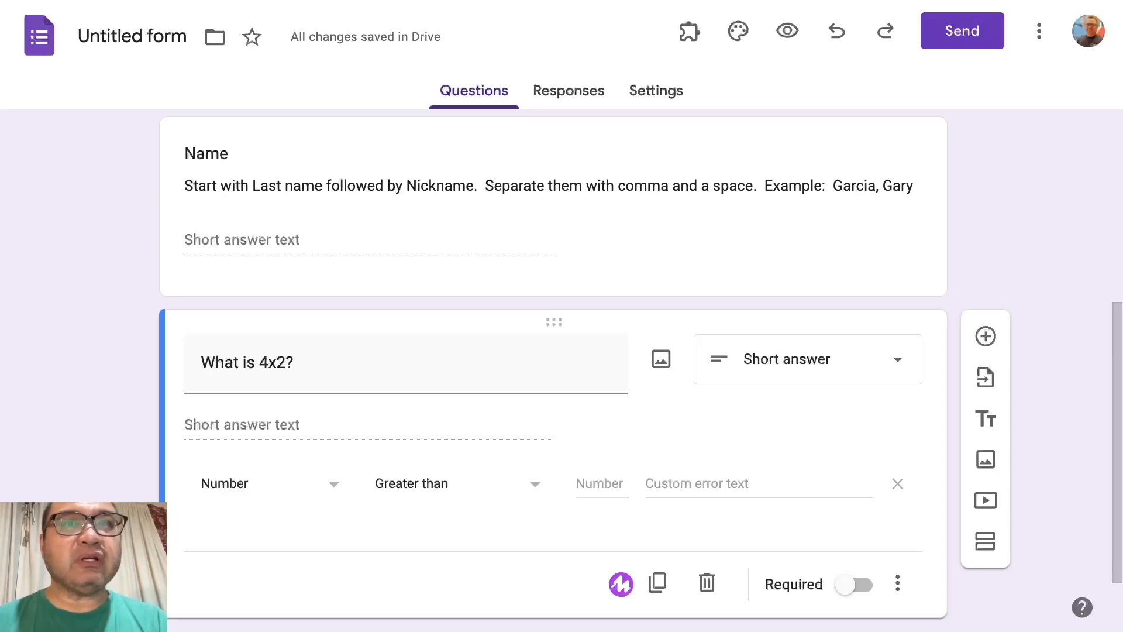
pyautogui.click(458, 483)
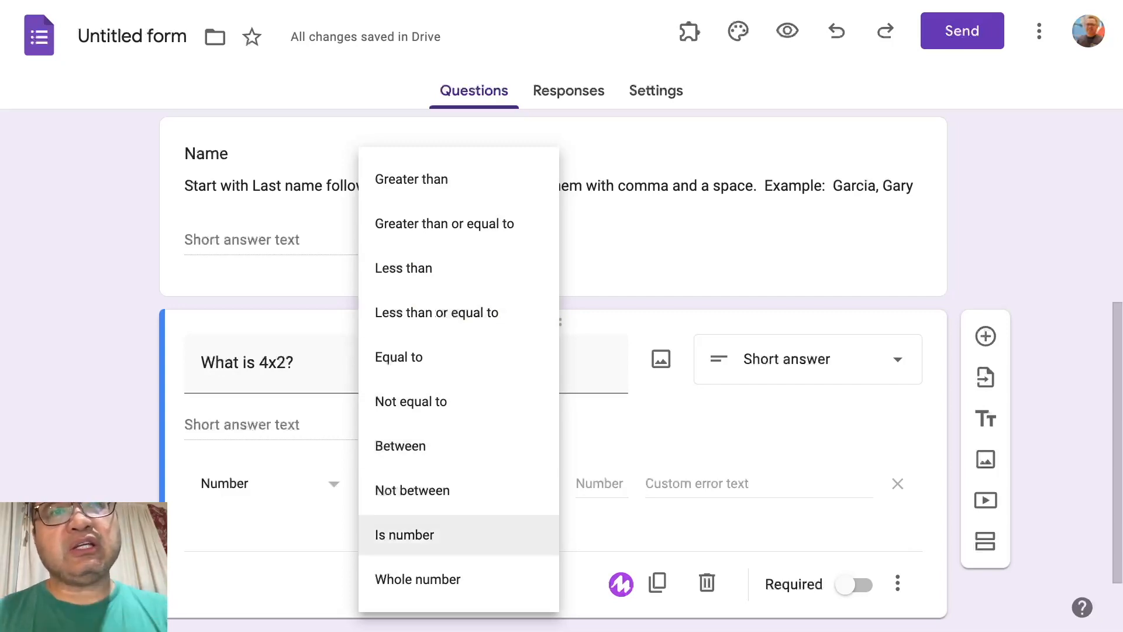
pyautogui.click(432, 535)
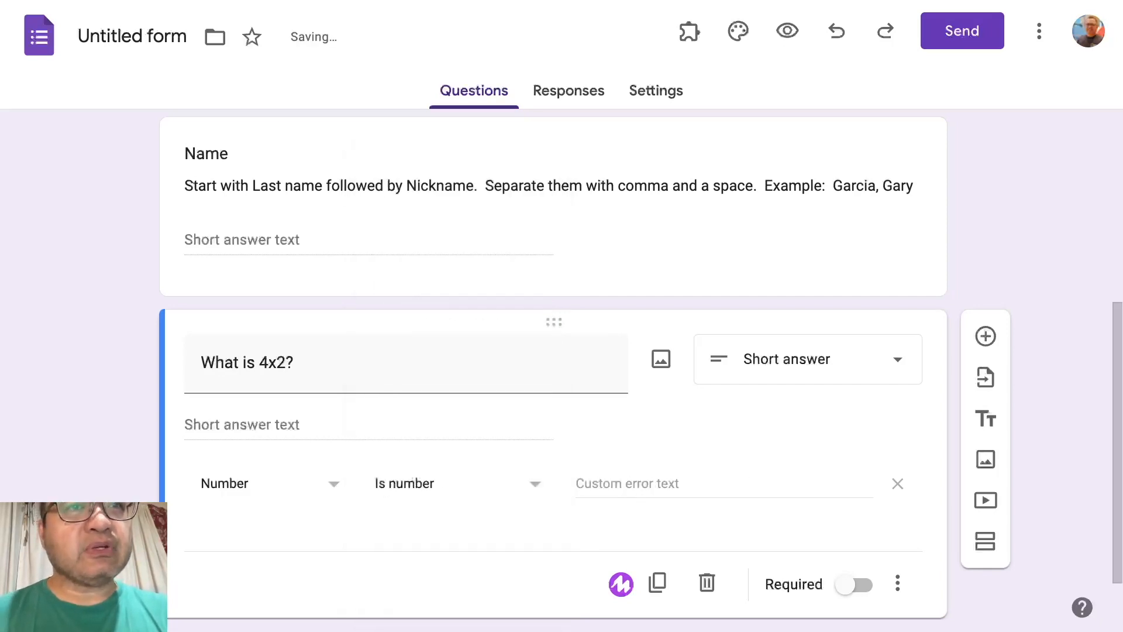
pyautogui.click(458, 484)
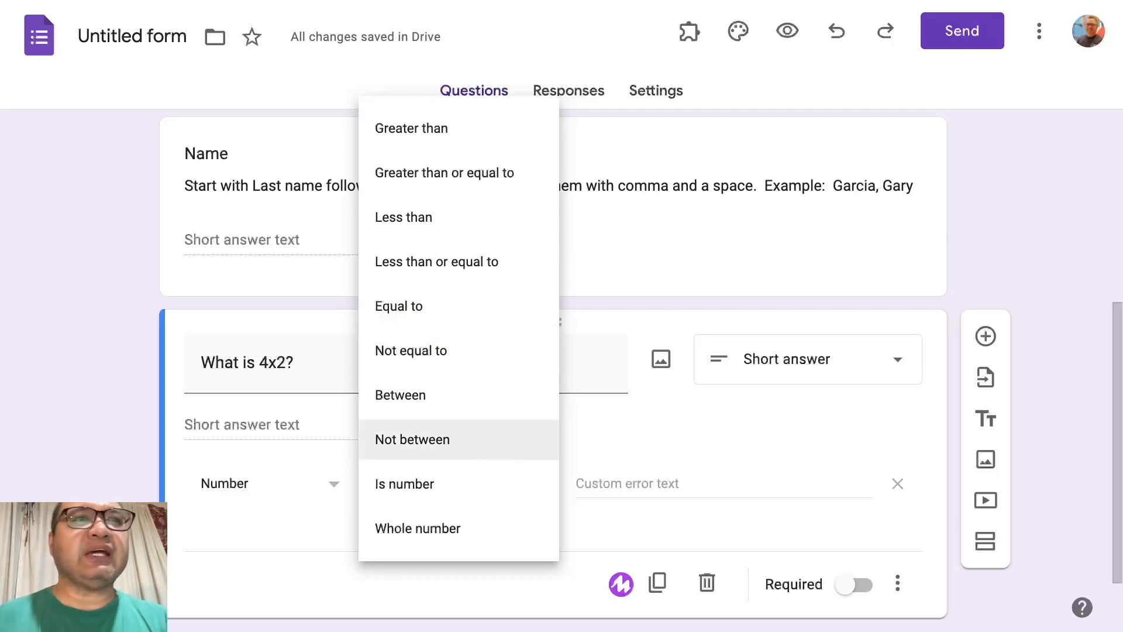
pyautogui.click(404, 484)
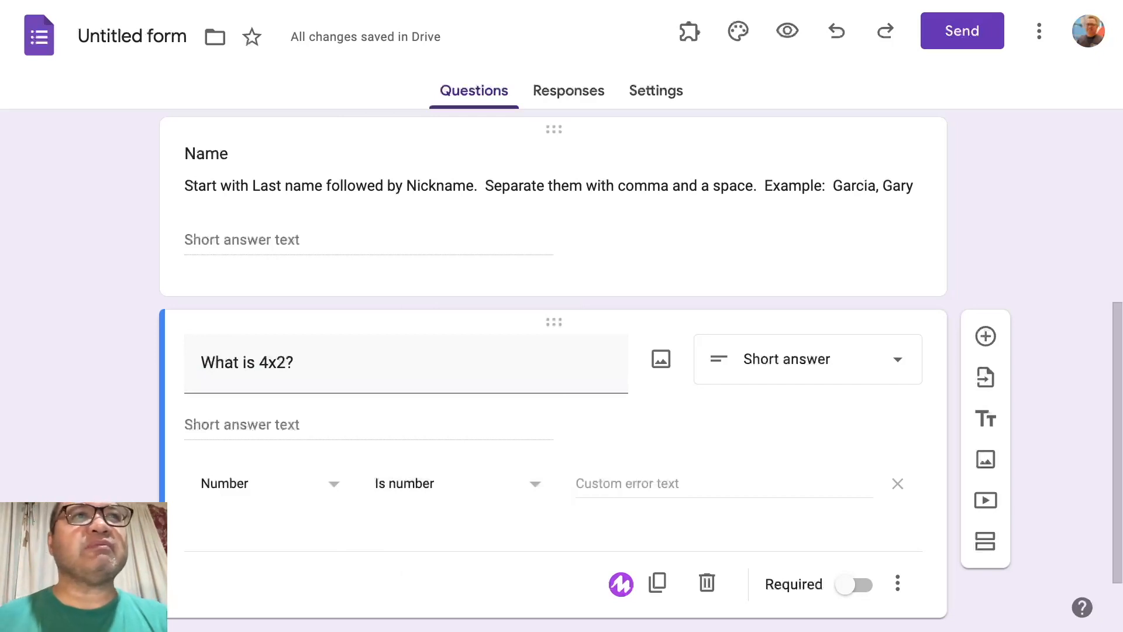
pyautogui.click(406, 186)
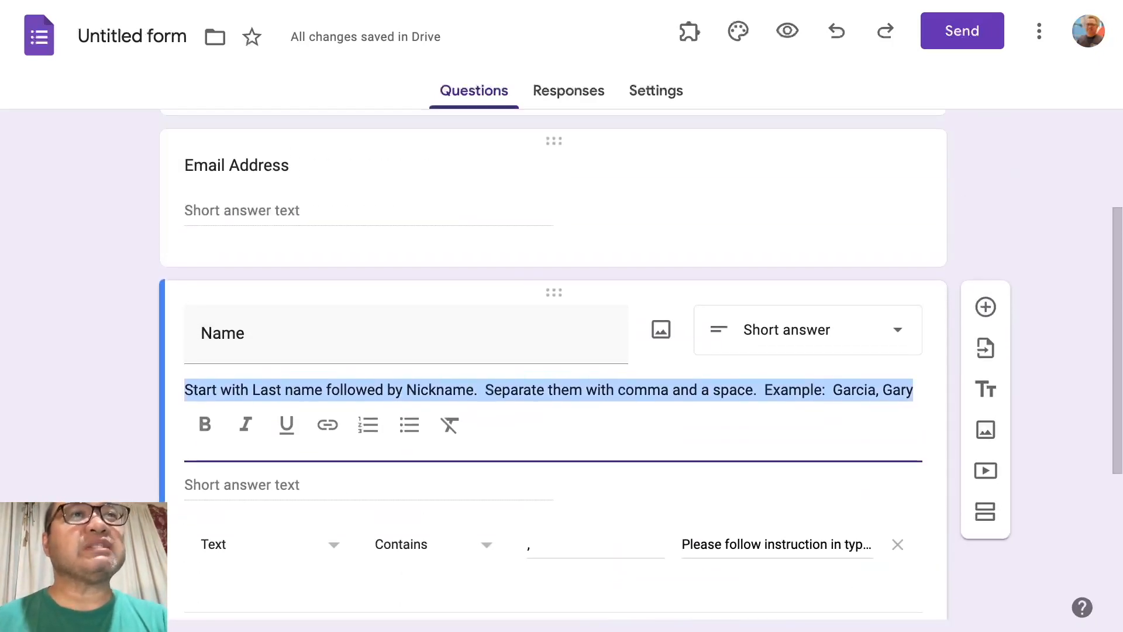
pyautogui.scroll(-5, 552, 468)
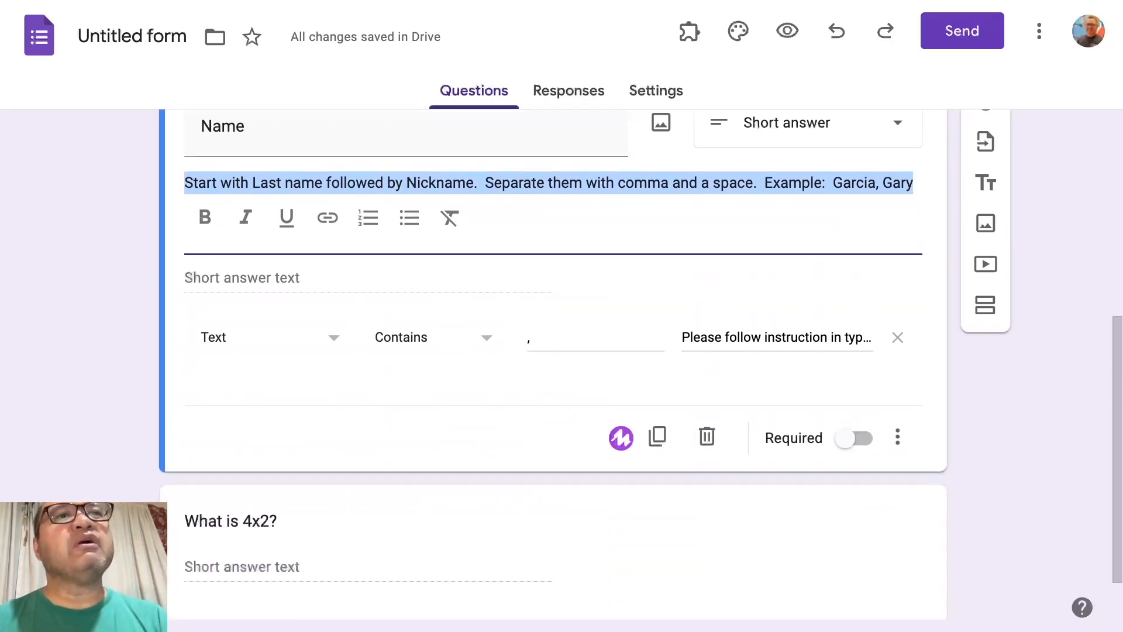
pyautogui.click(553, 474)
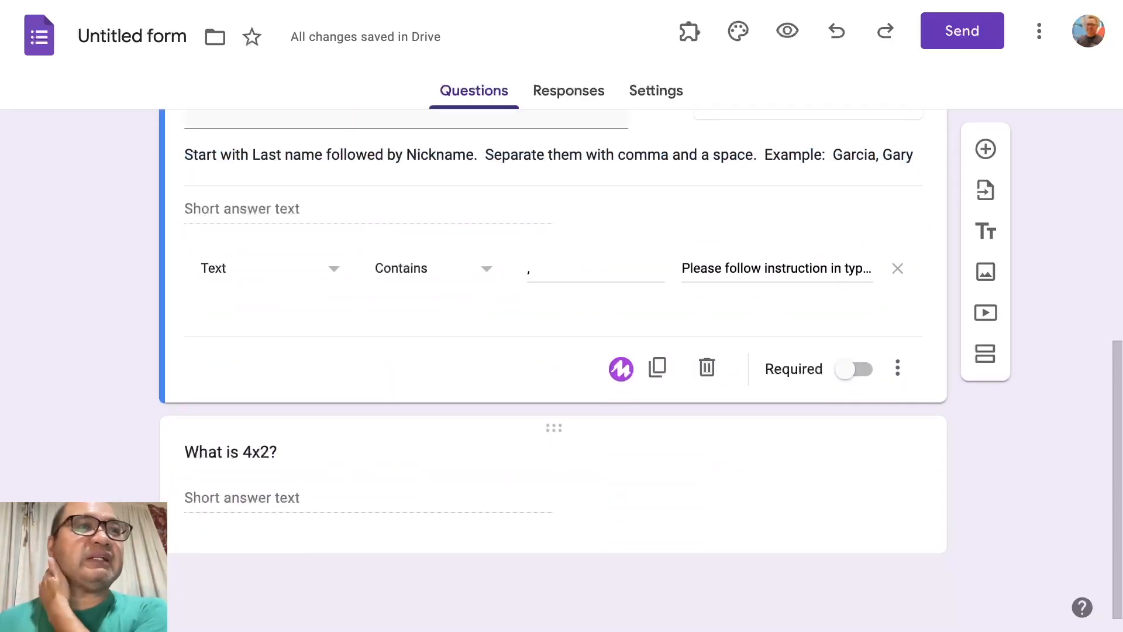
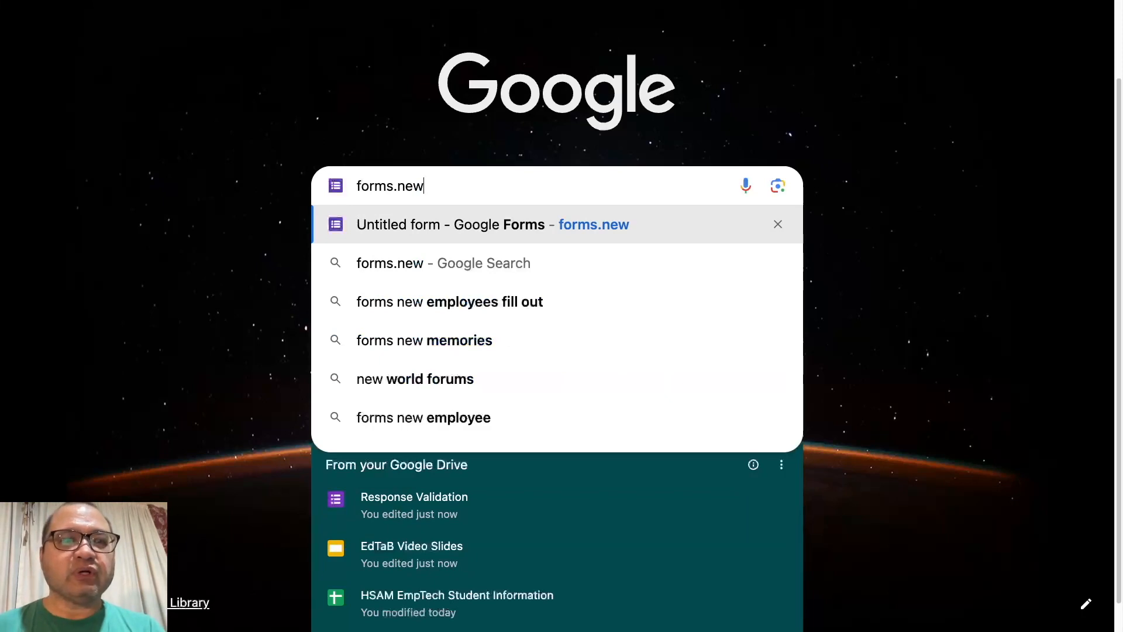
# Create a new blank form through the forms.new address
pyautogui.press('Return')
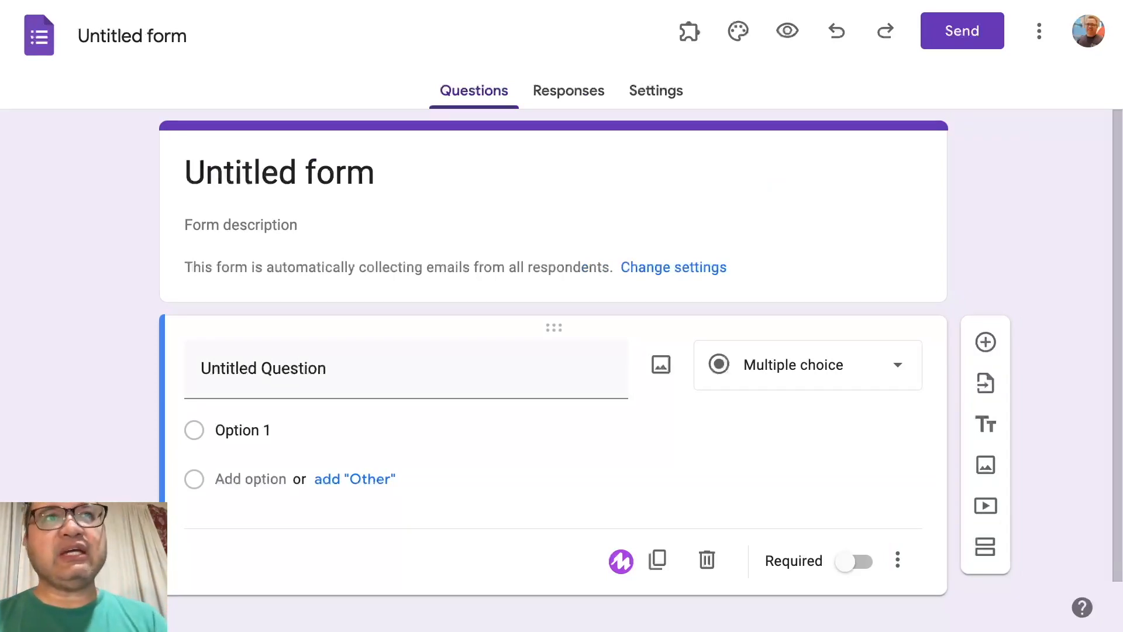
# Change the untitled question to Short answer and turn on response validation for it
pyautogui.scroll(-1, 553, 351)
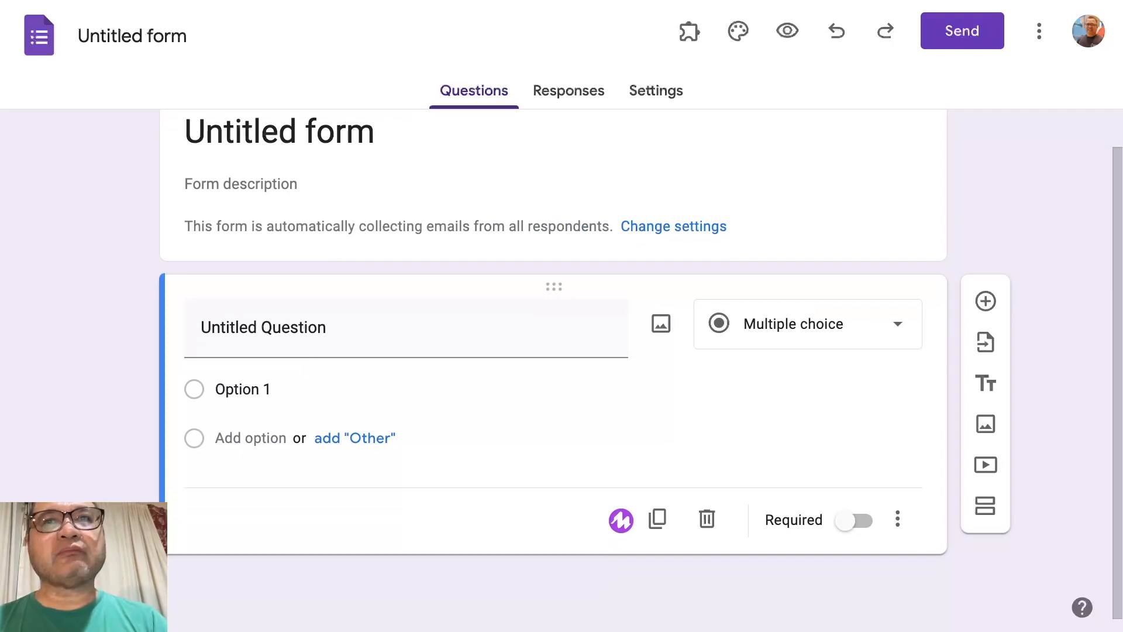
pyautogui.click(819, 323)
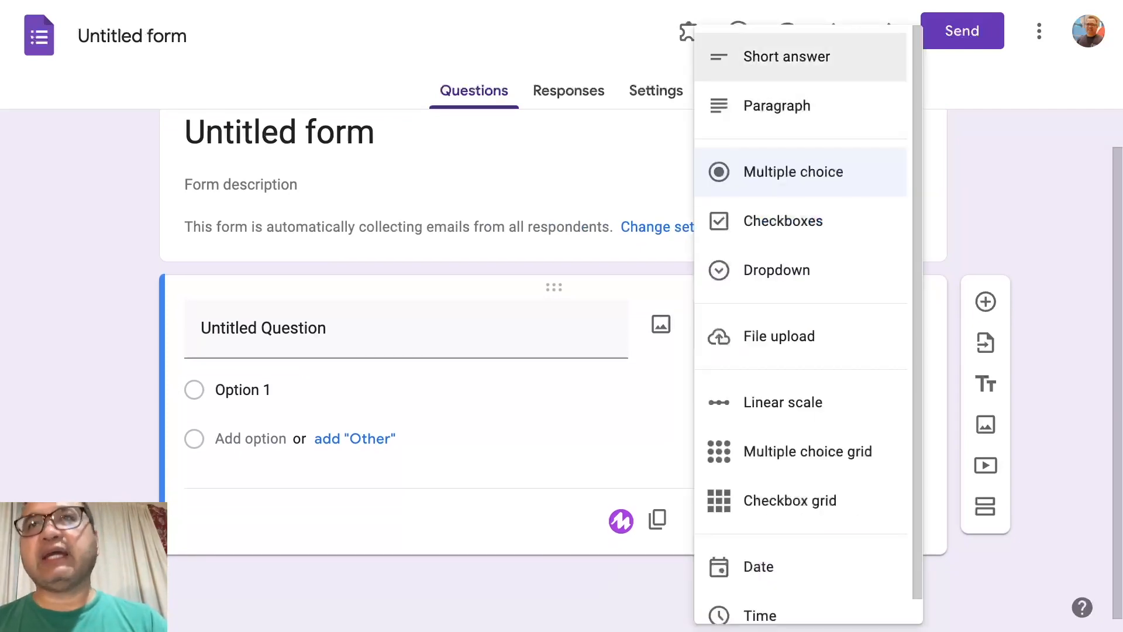
pyautogui.click(787, 56)
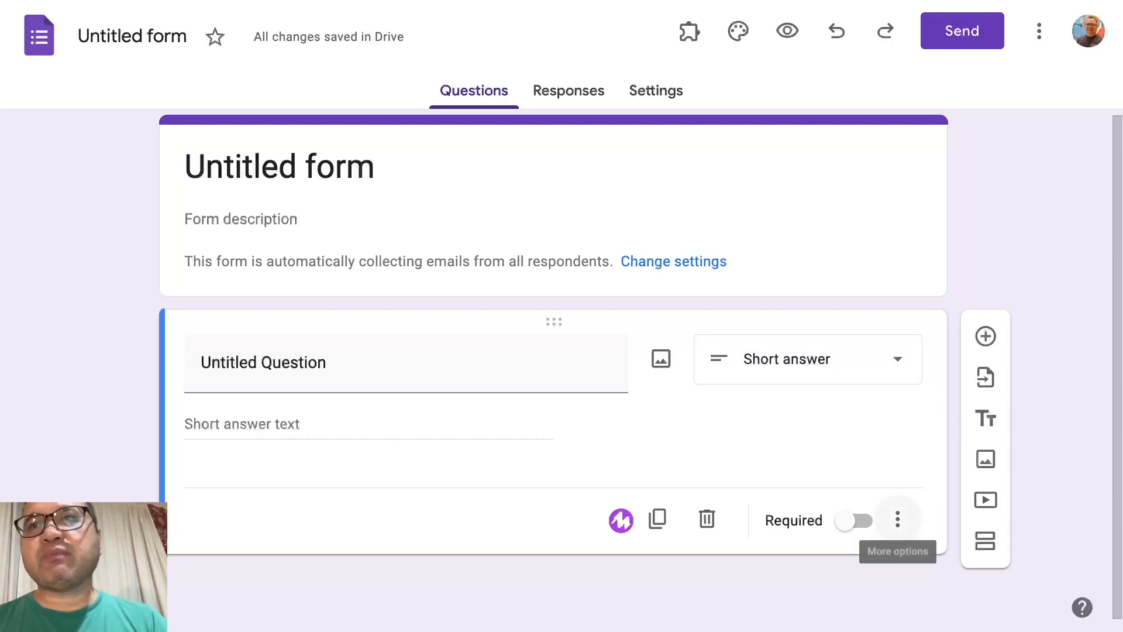
pyautogui.click(897, 519)
pyautogui.click(897, 569)
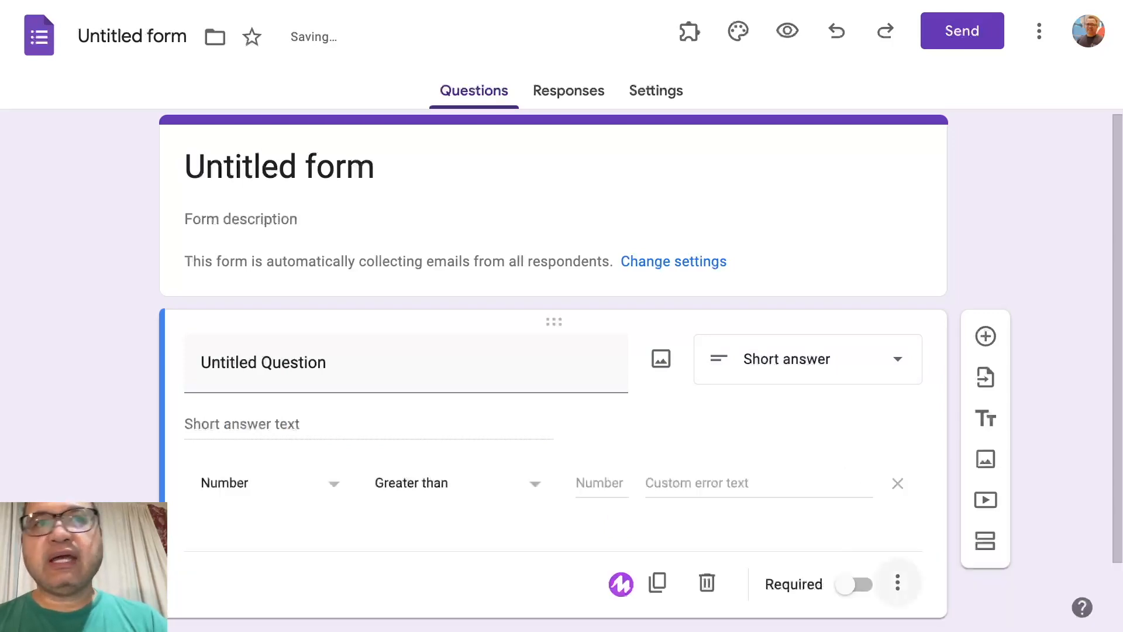
# Set the validation rule to Regular expression, Matches, and title the question "All text in lowercase"
pyautogui.click(316, 483)
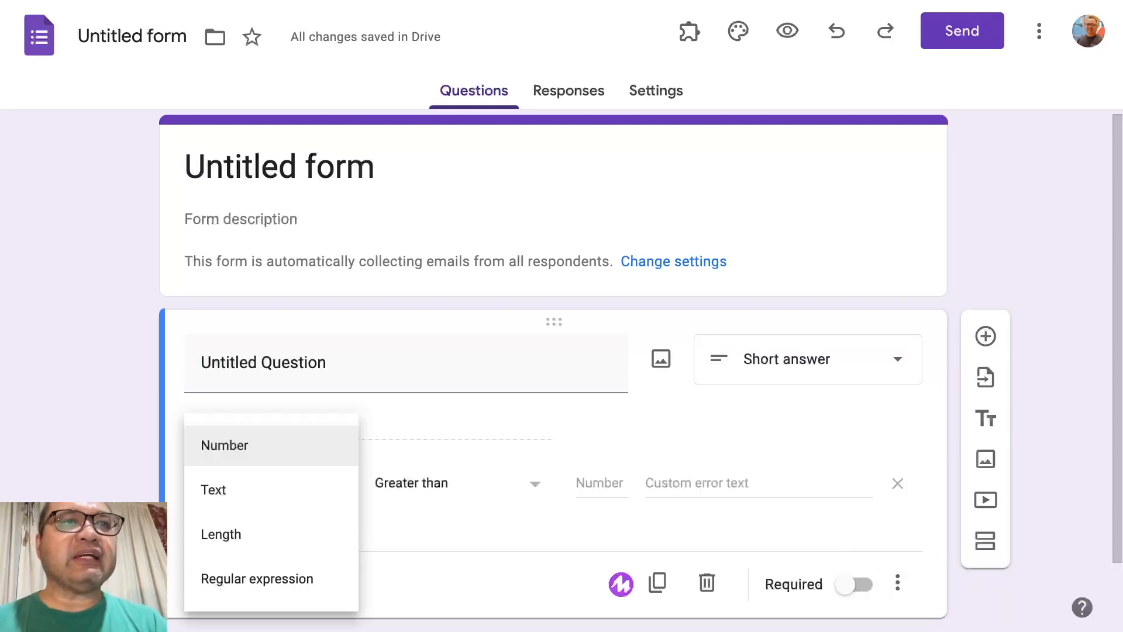
pyautogui.click(251, 576)
pyautogui.click(462, 483)
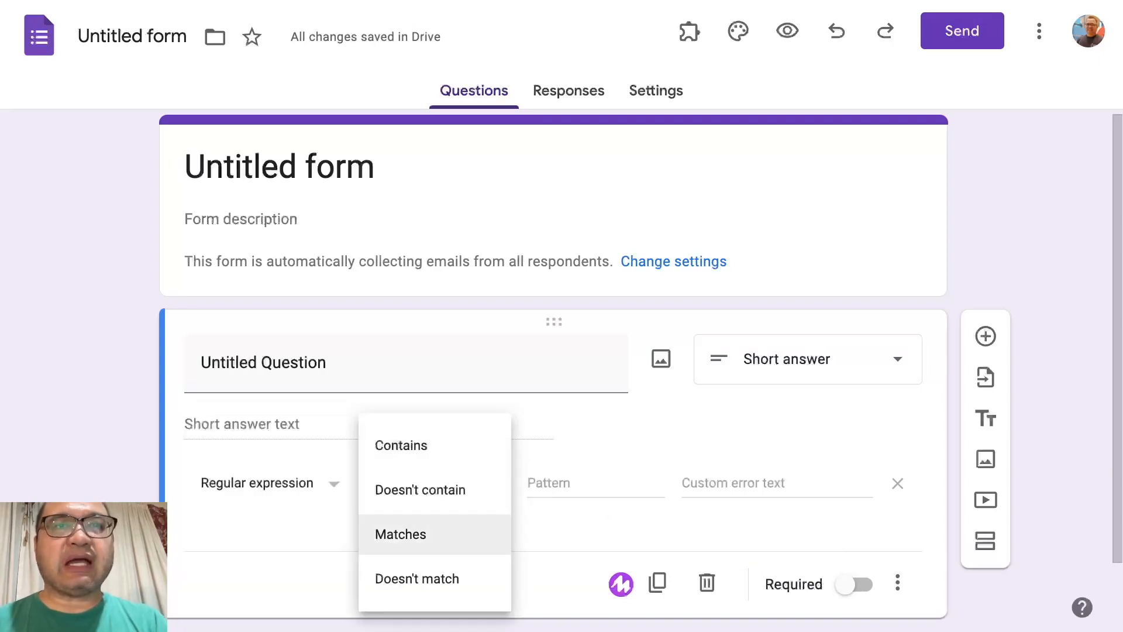
pyautogui.click(409, 534)
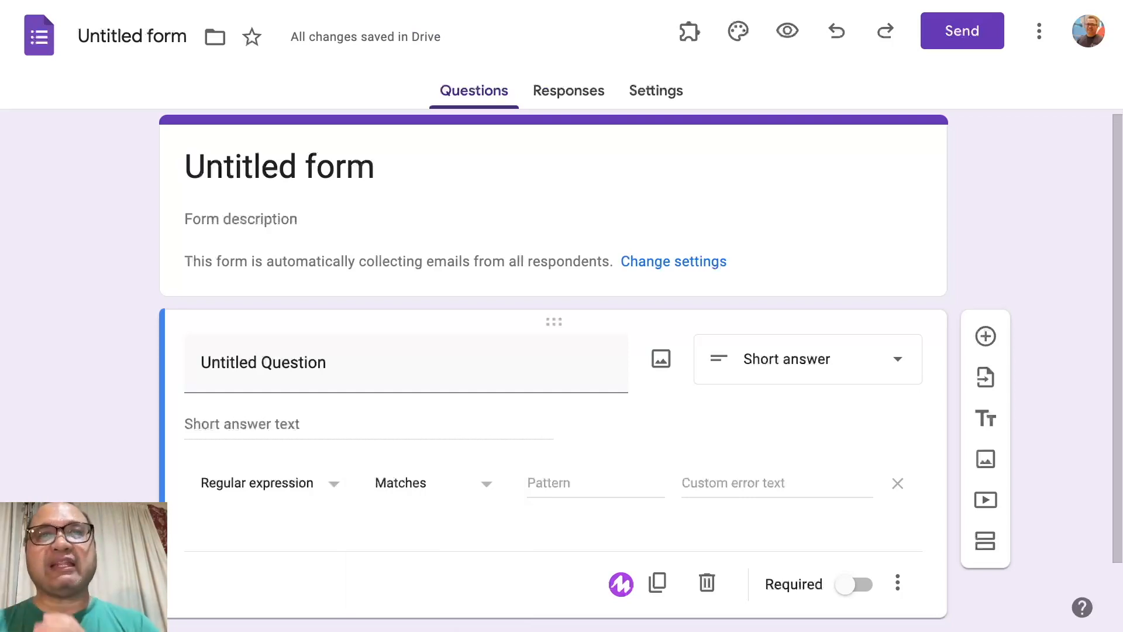
pyautogui.click(263, 363)
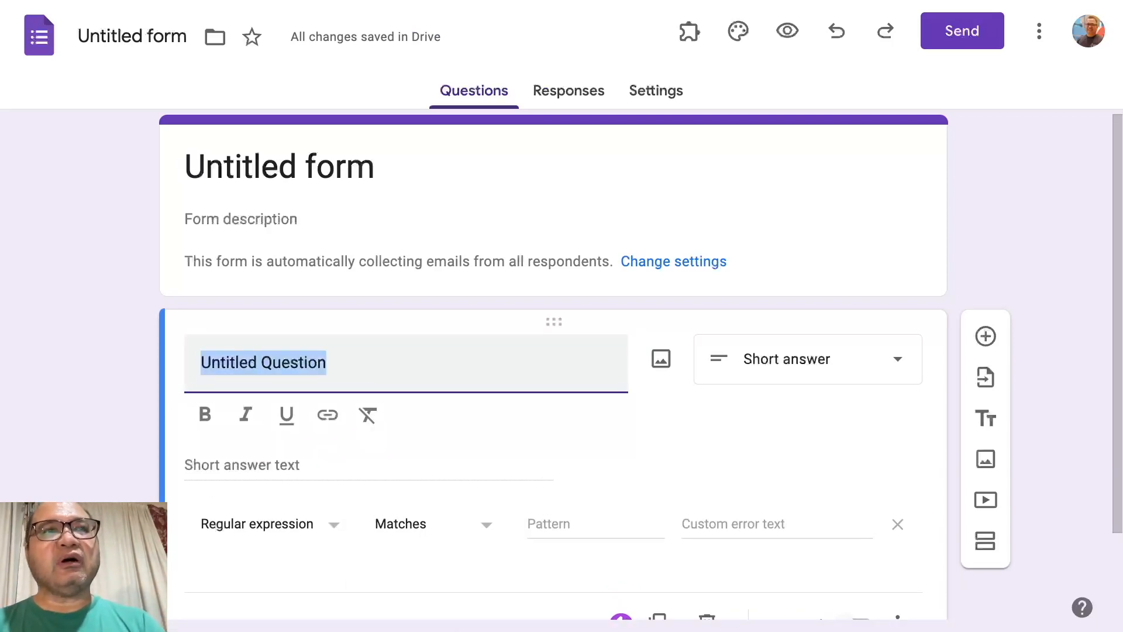
pyautogui.write('All text in lowercase')
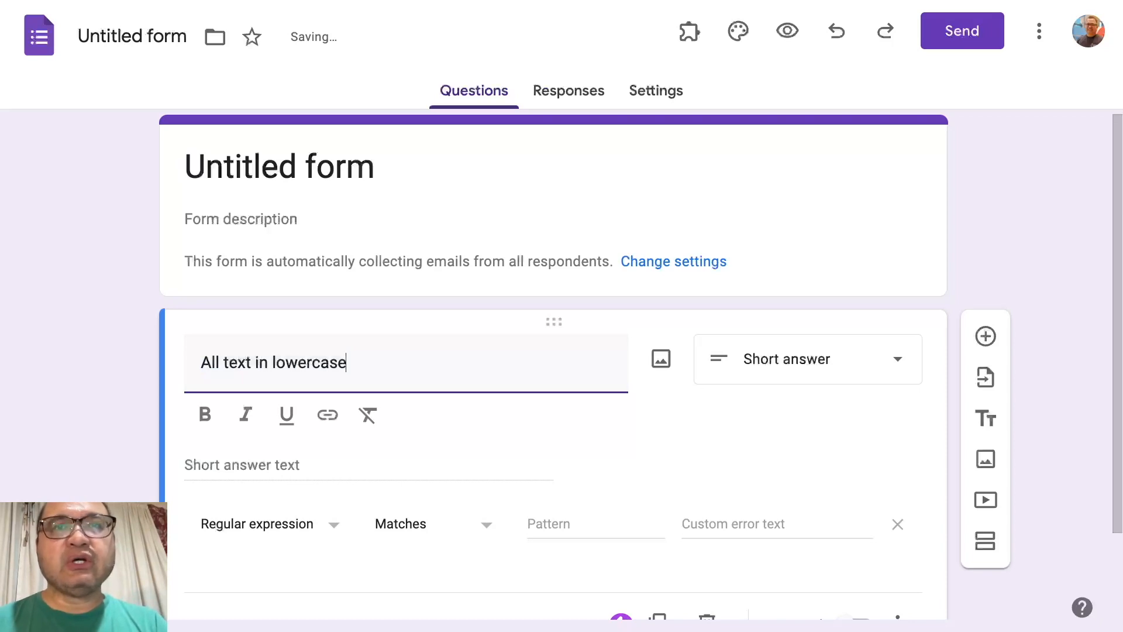
# Enter ^[a-z]+$ as the regular expression pattern for the "All text in lowercase" question
pyautogui.click(595, 524)
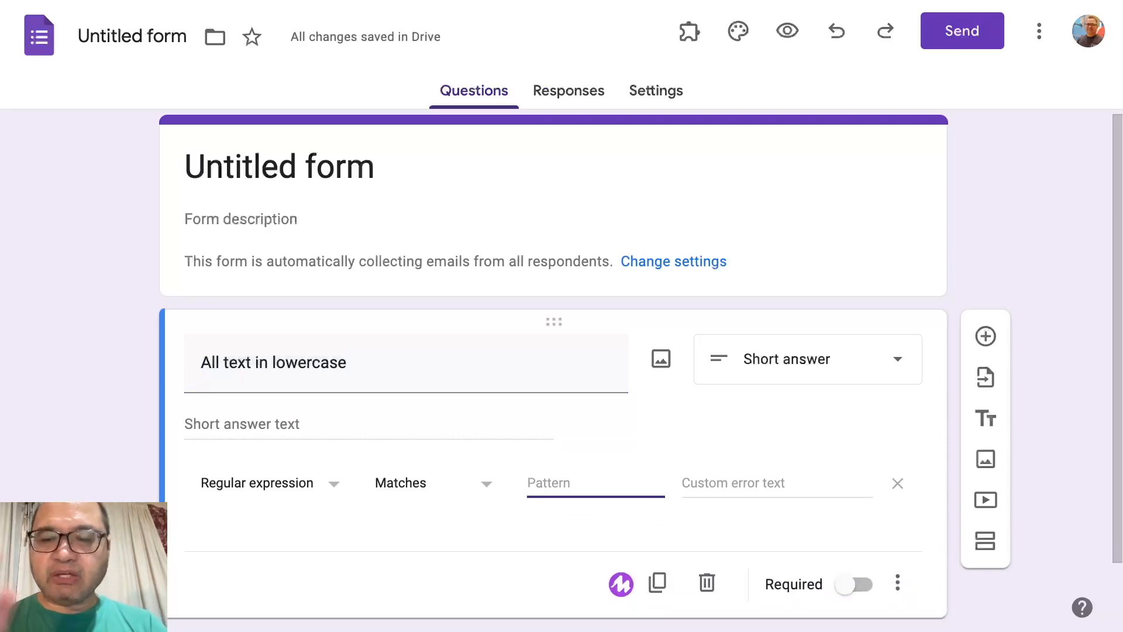
pyautogui.write('^[')
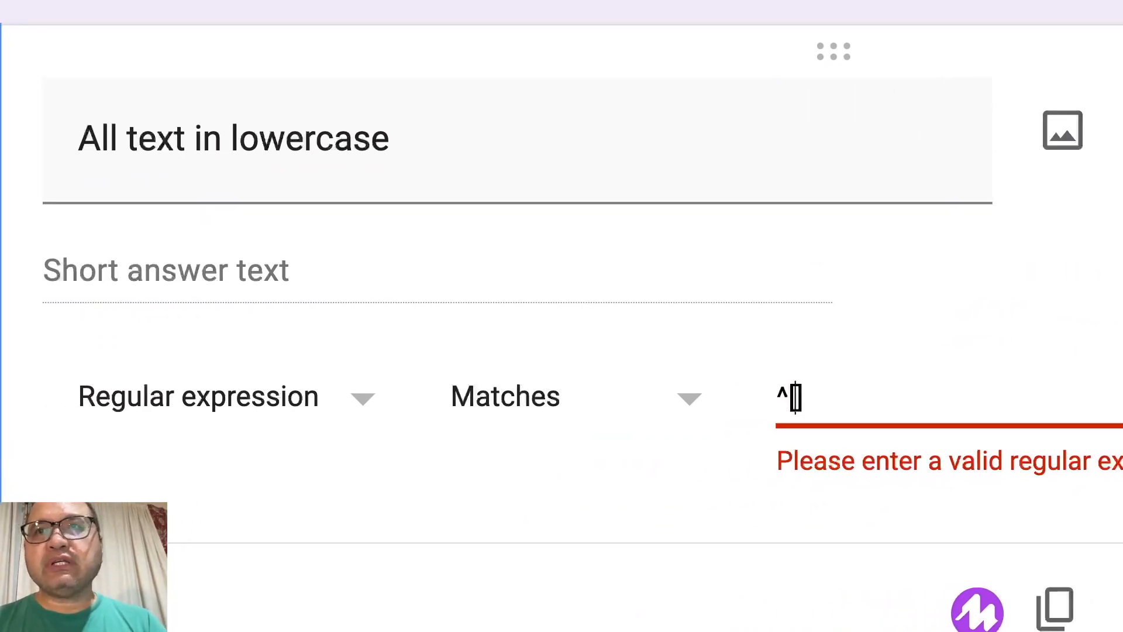
pyautogui.click(799, 398)
pyautogui.press('BackSpace')
pyautogui.press('Right')
pyautogui.press('Left')
pyautogui.press('Left')
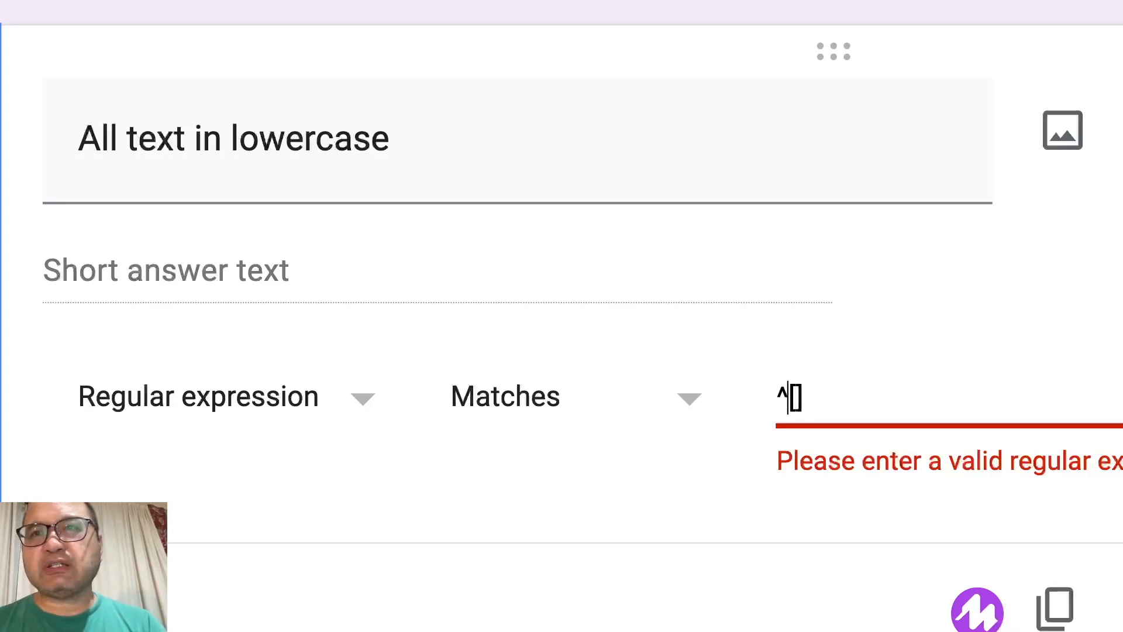
pyautogui.press('Right')
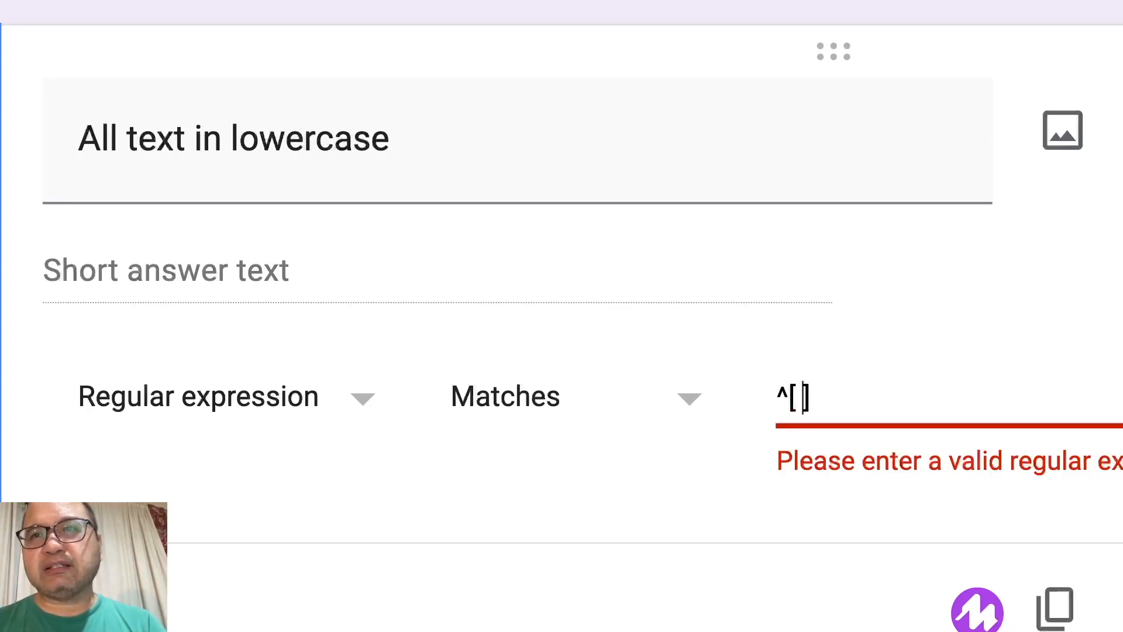
pyautogui.press('Right')
pyautogui.write('+')
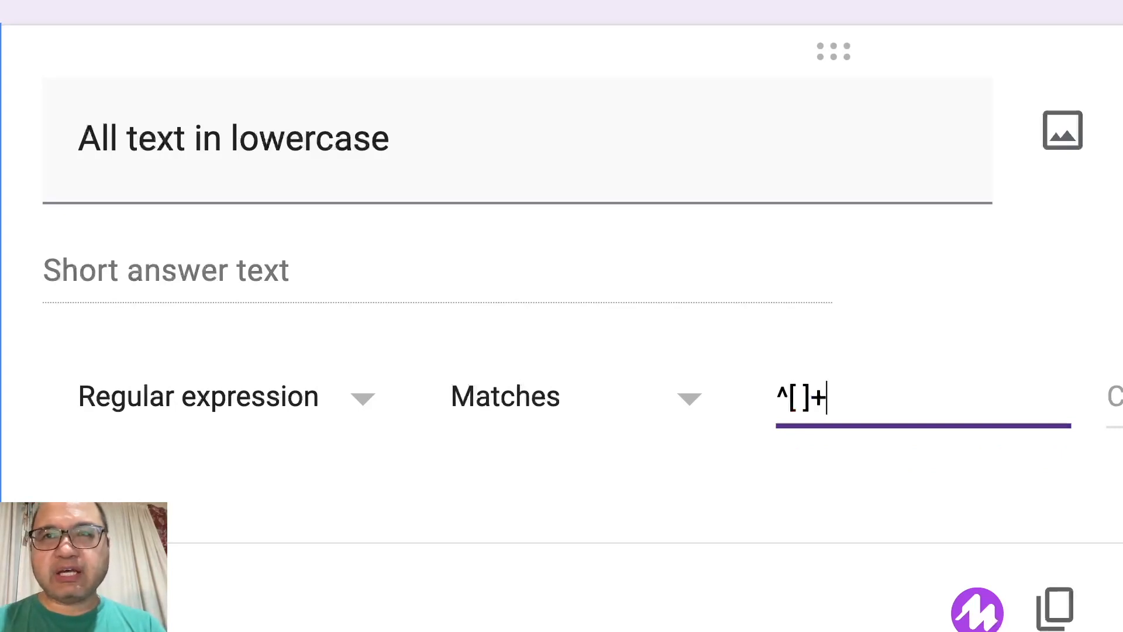
pyautogui.write('$')
pyautogui.press('Left')
pyautogui.press('Left')
pyautogui.press('Left')
pyautogui.hotkey('shift', 'Left')
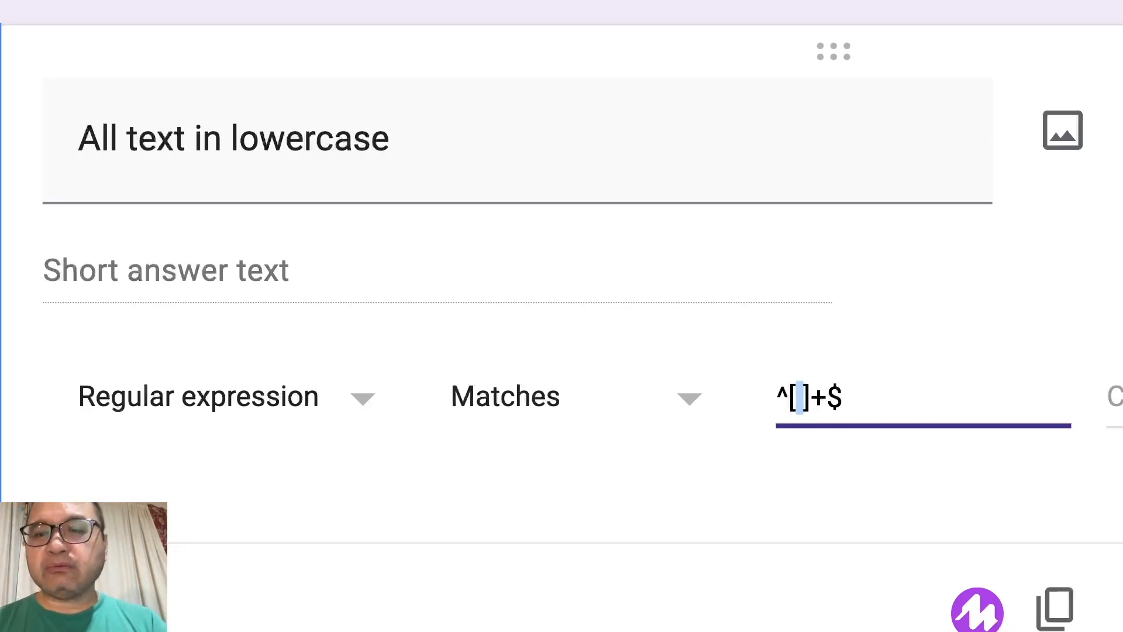
pyautogui.write('a-z')
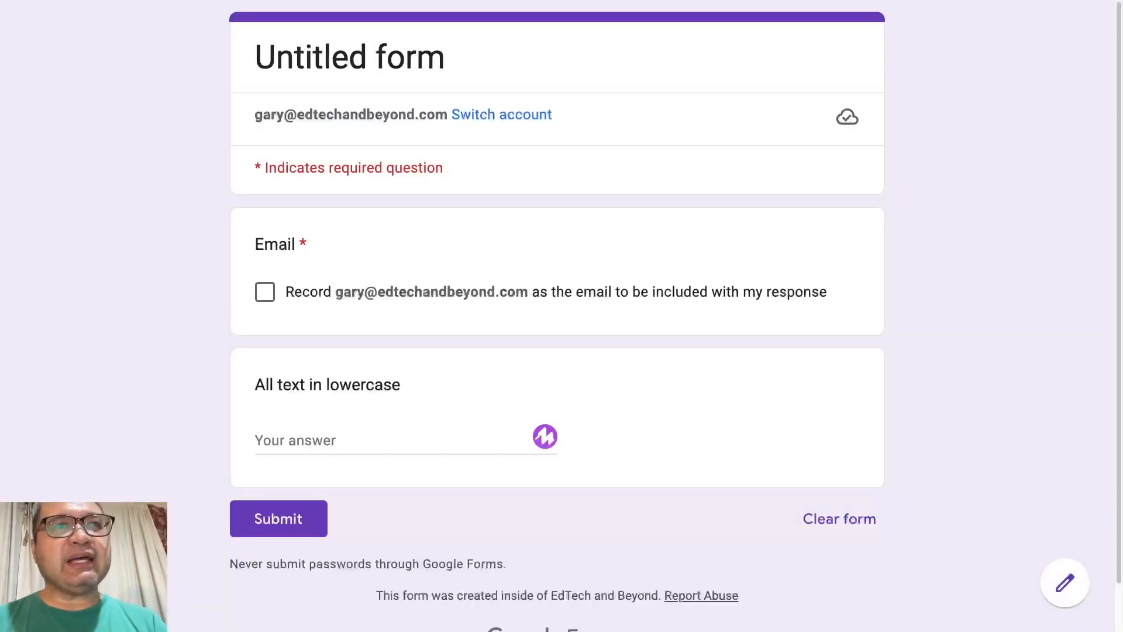
# Test the lowercase rule in the form preview with a capitalized first name, and choose to record the account's email with the response
pyautogui.click(318, 441)
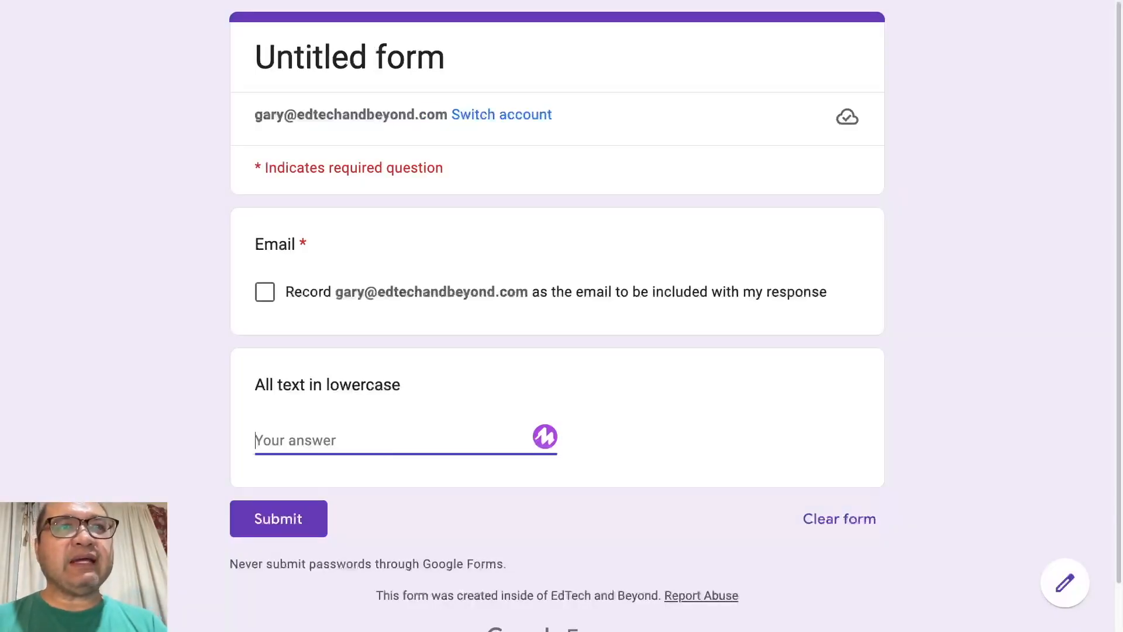
pyautogui.write('Gary')
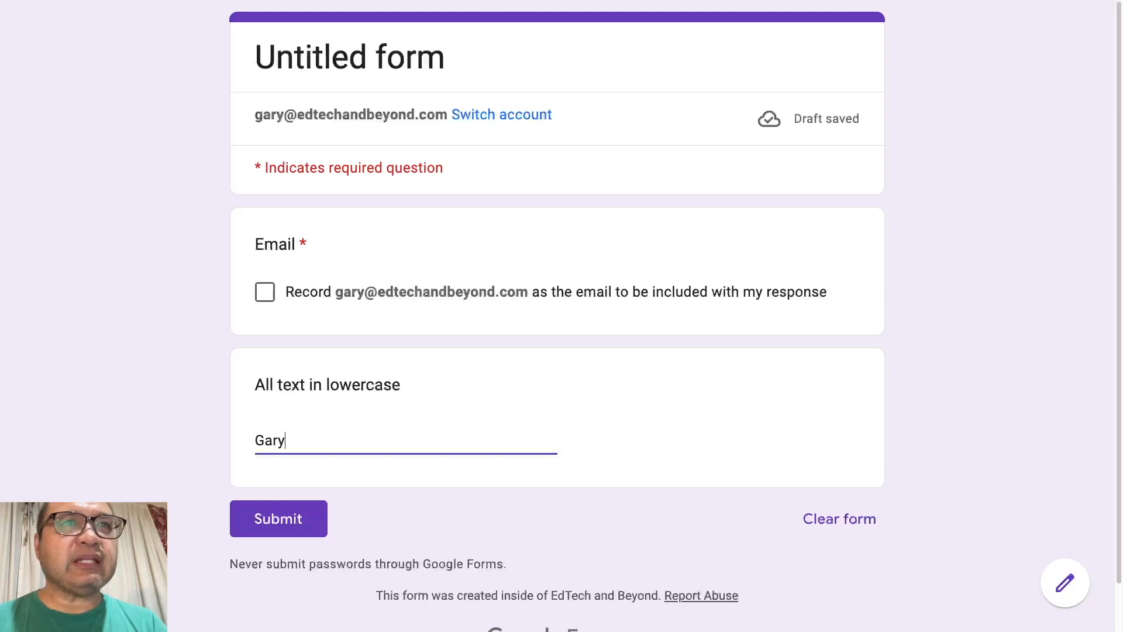
pyautogui.click(265, 291)
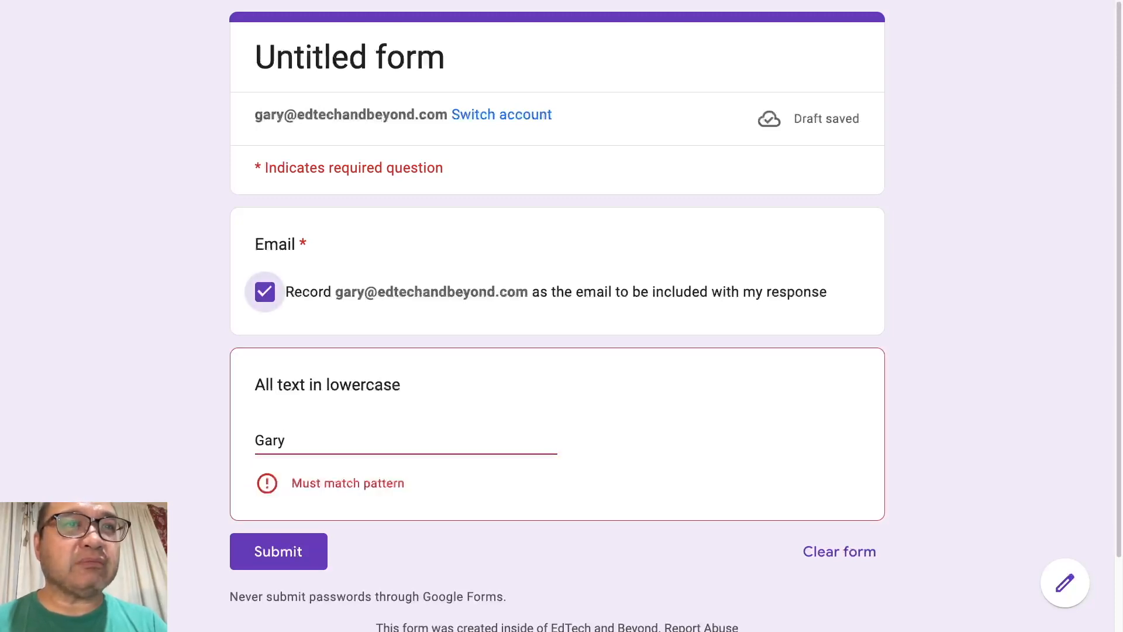
pyautogui.moveTo(292, 483); pyautogui.dragTo(405, 483)
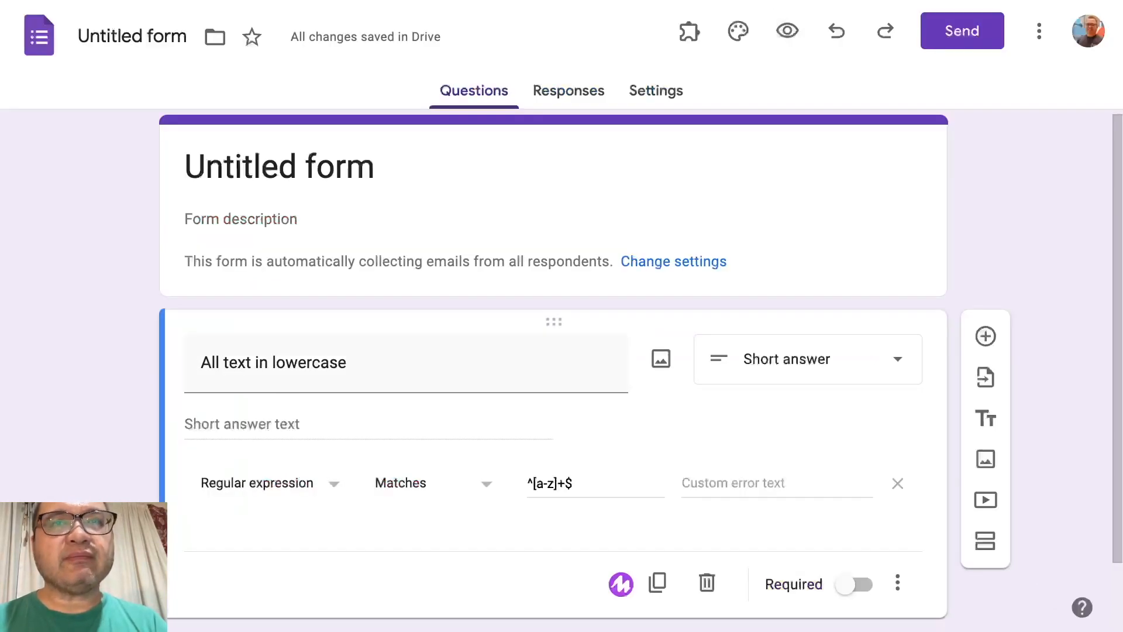
# Set the custom error text of the "All text in lowercase" question to "Invalid input! All text should be in lower case only."
pyautogui.click(696, 483)
pyautogui.write('Inval')
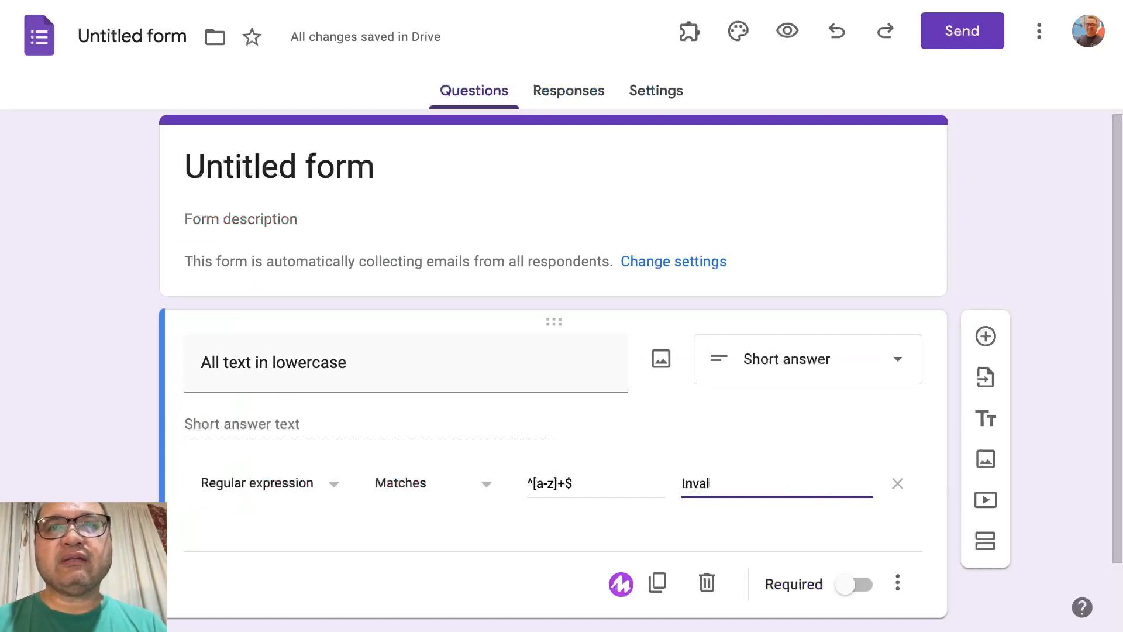
pyautogui.write('id inp')
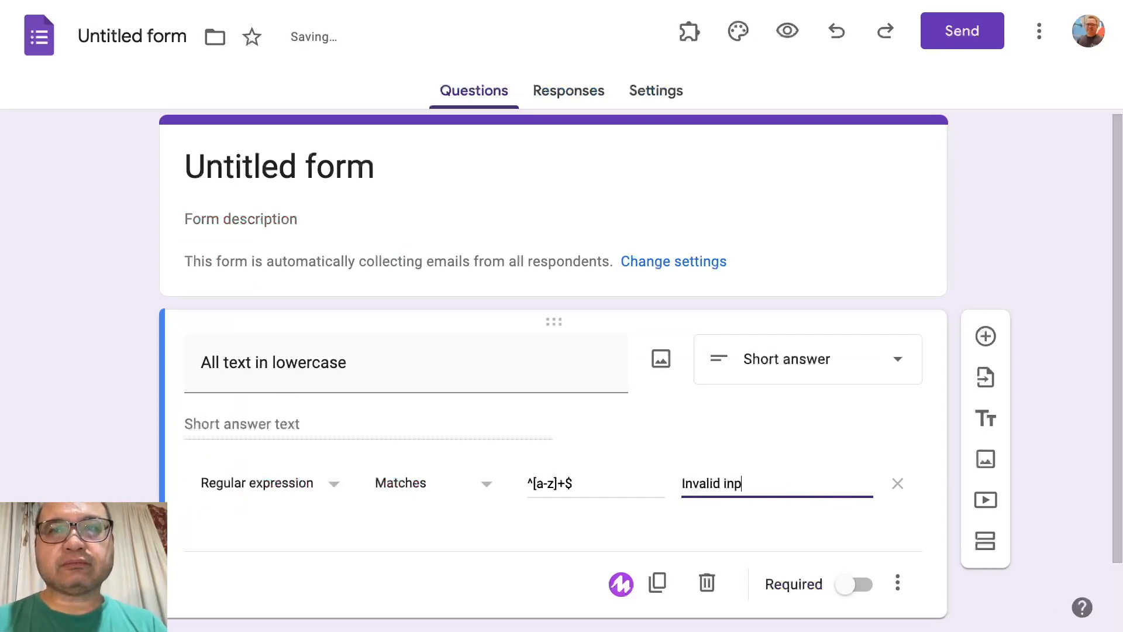
pyautogui.write('ut! Al')
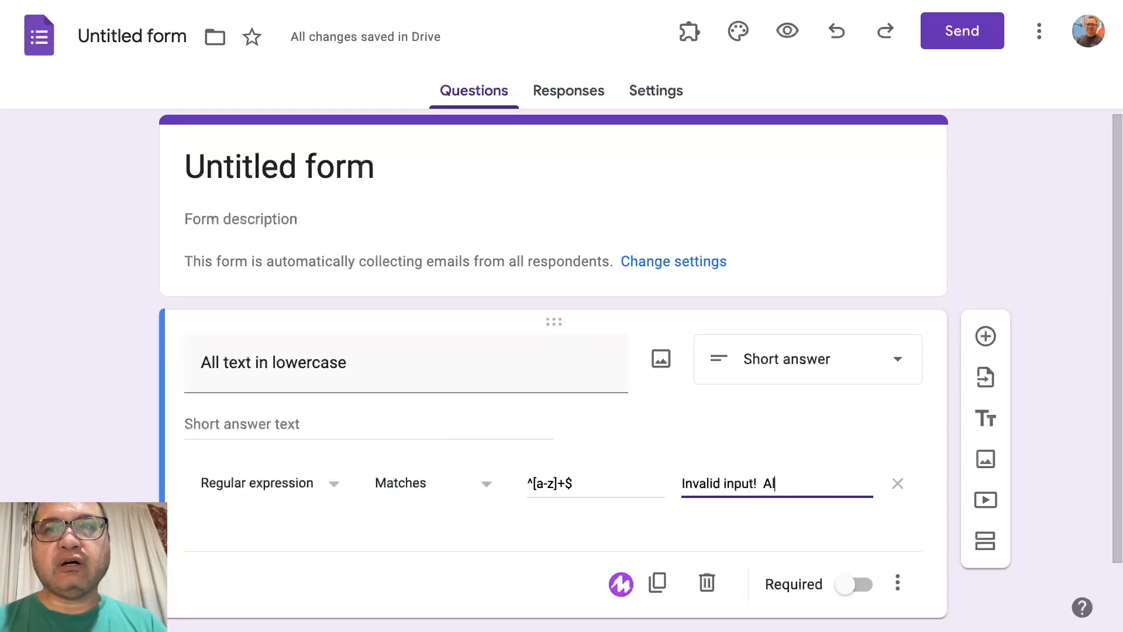
pyautogui.write('l text')
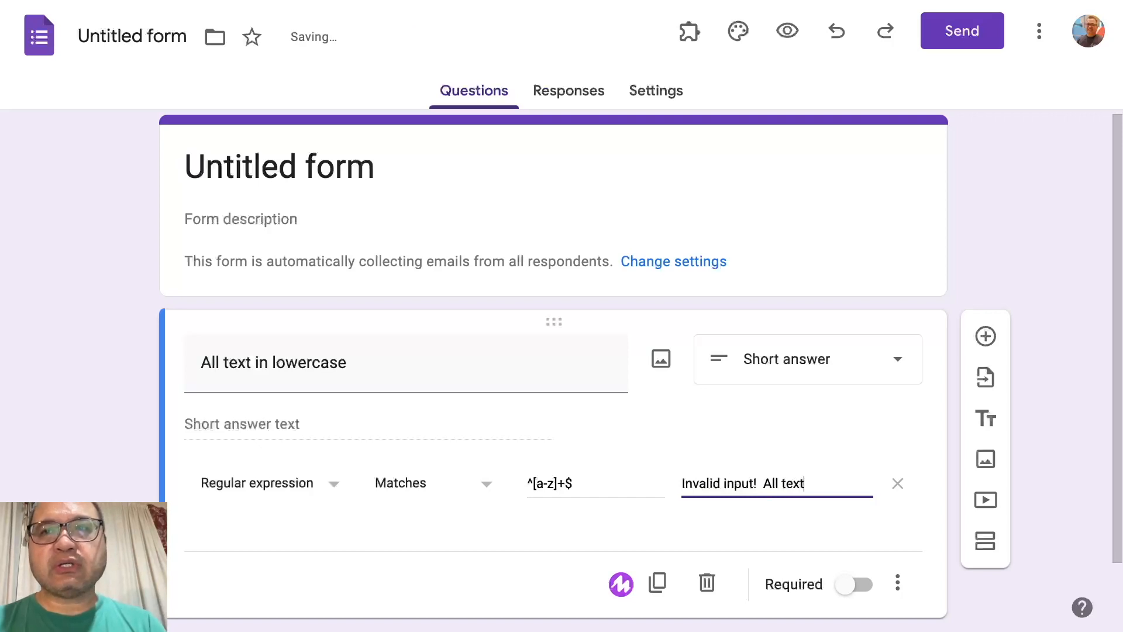
pyautogui.write(' should be ')
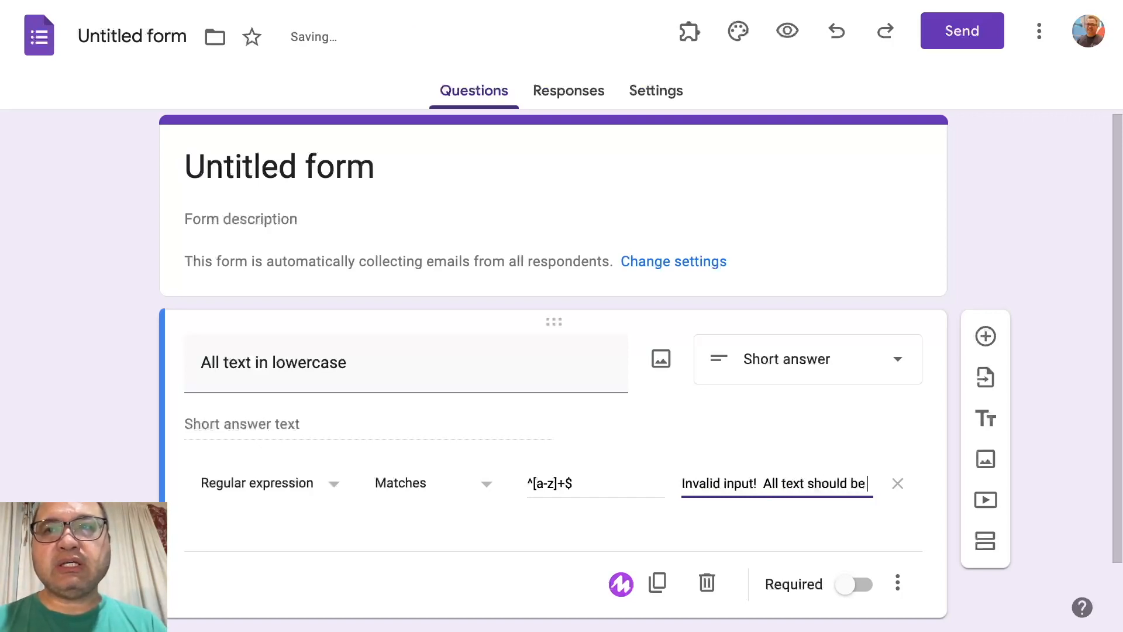
pyautogui.write('in lower case on')
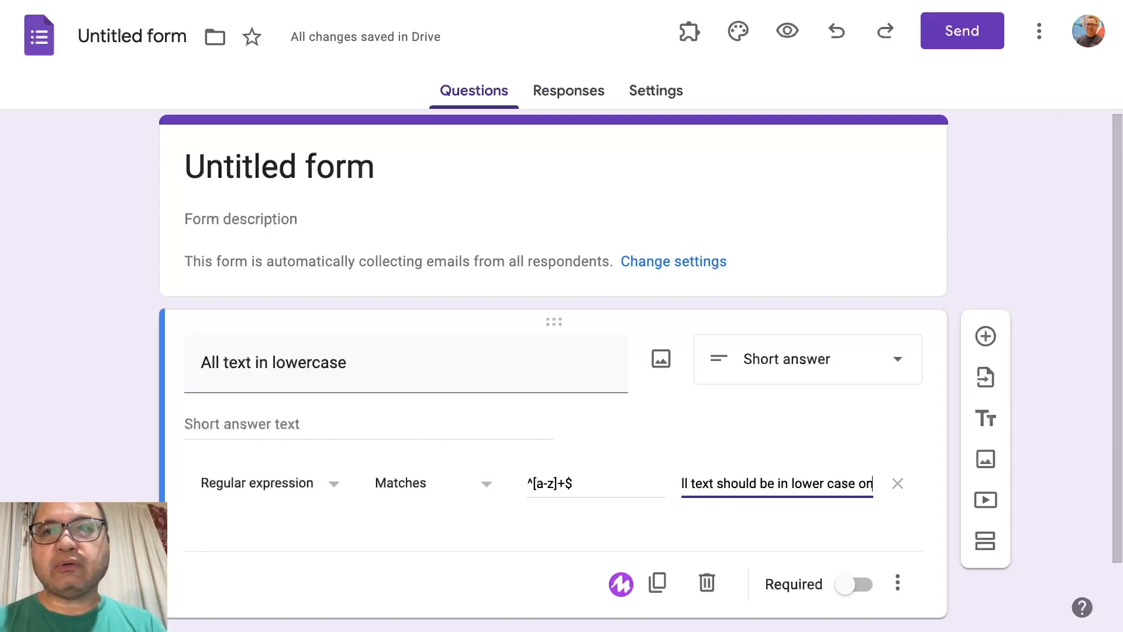
pyautogui.write('ly.')
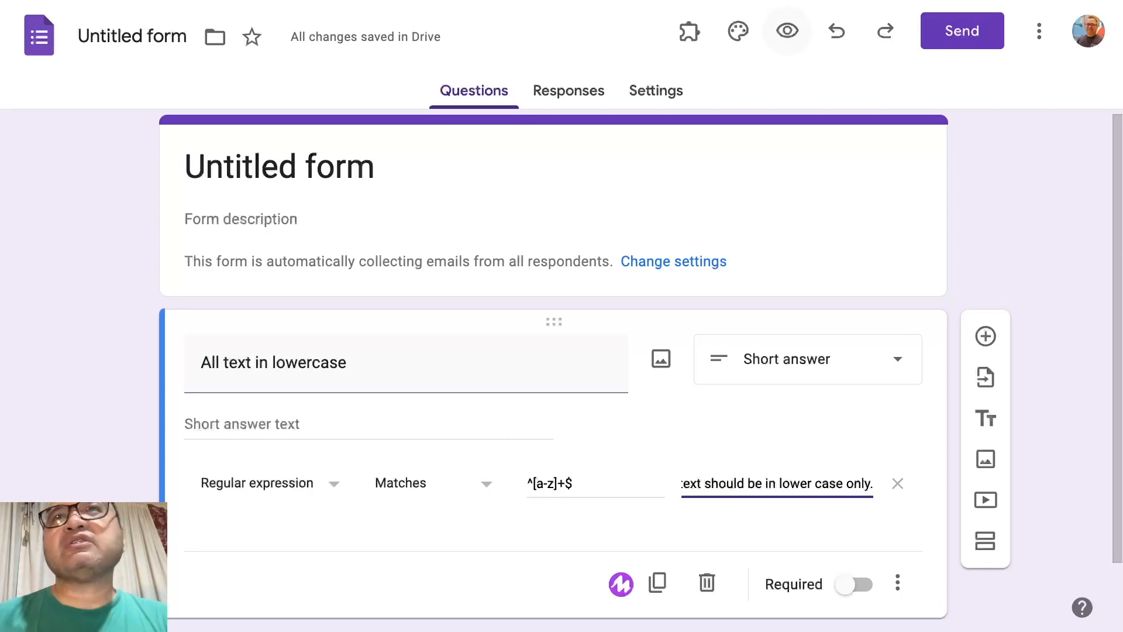
# Preview the form again and test the "All text in lowercase" question with a first name in all capitals
pyautogui.click(787, 31)
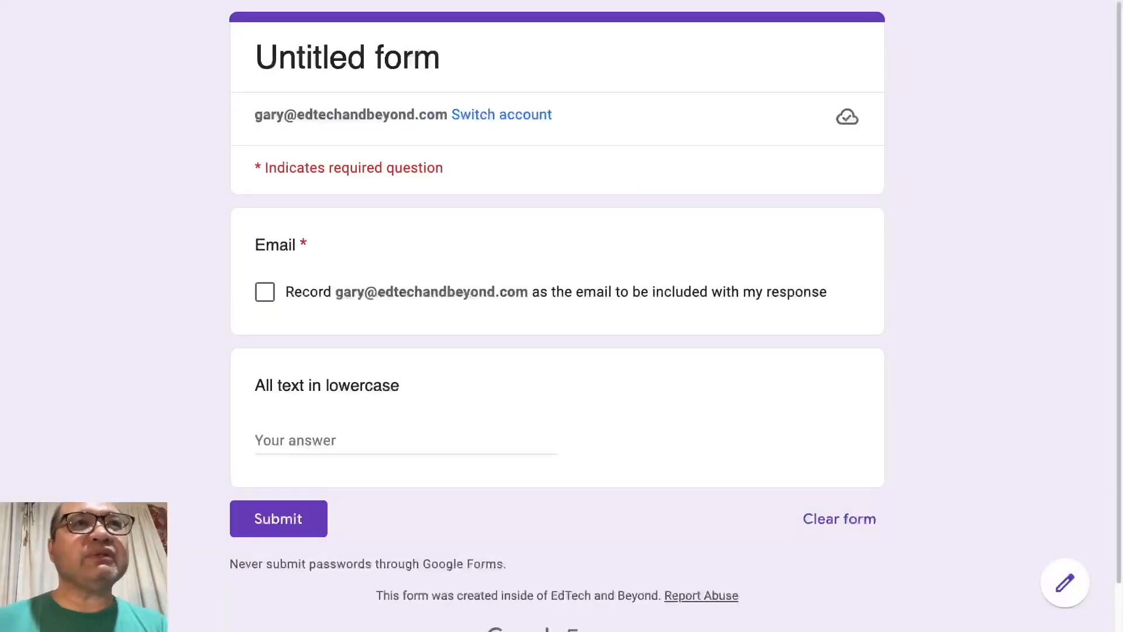
pyautogui.click(345, 440)
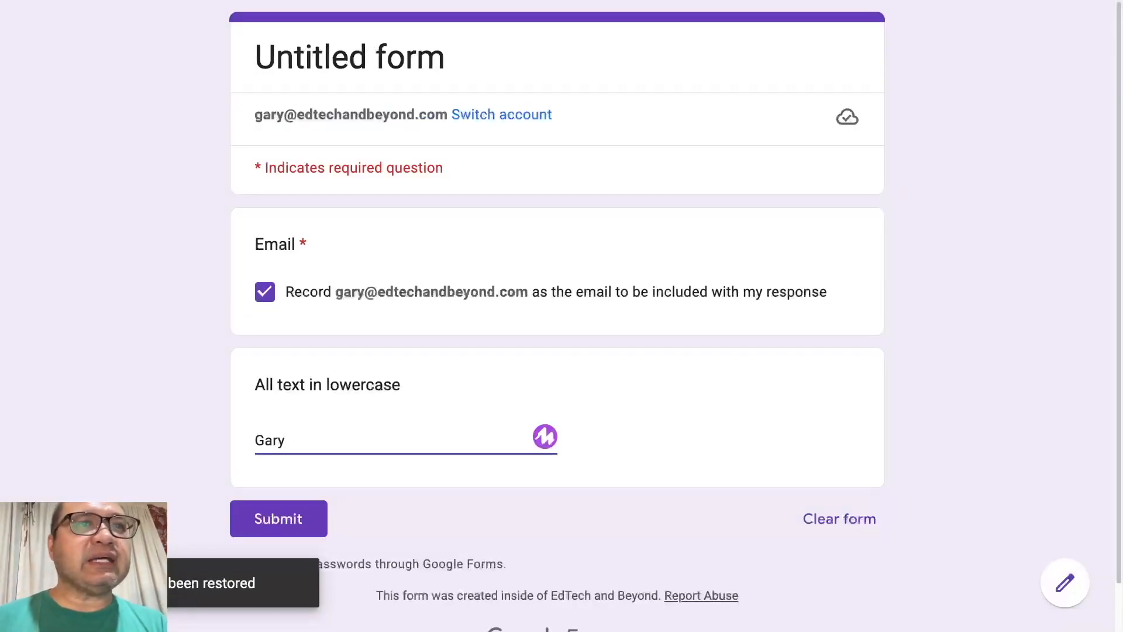
pyautogui.press('super+a')
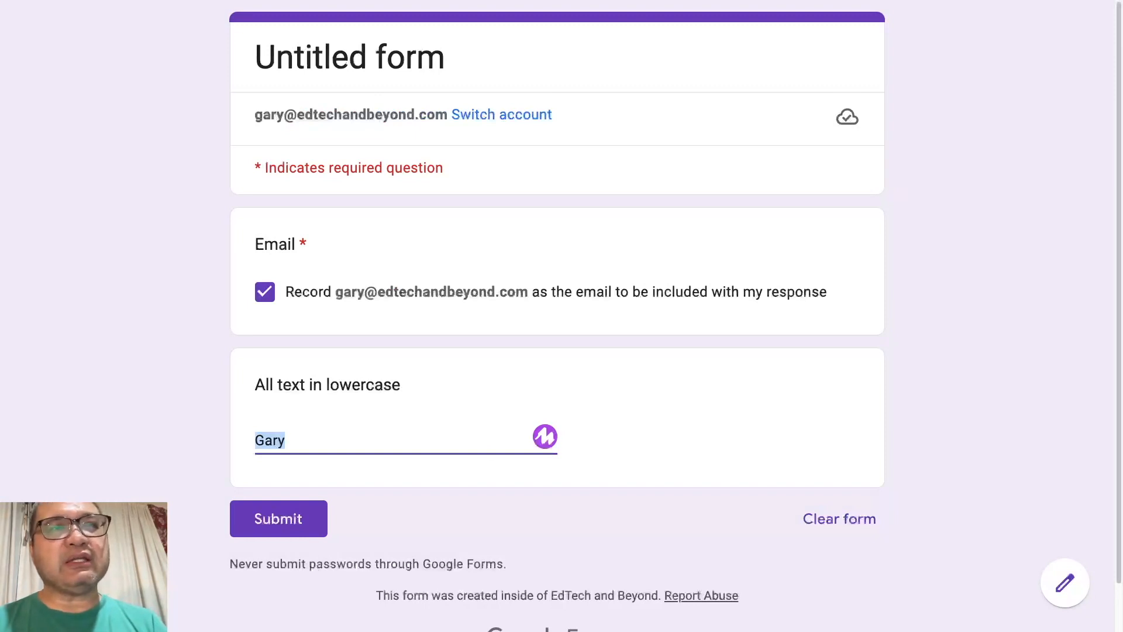
pyautogui.write('GARY')
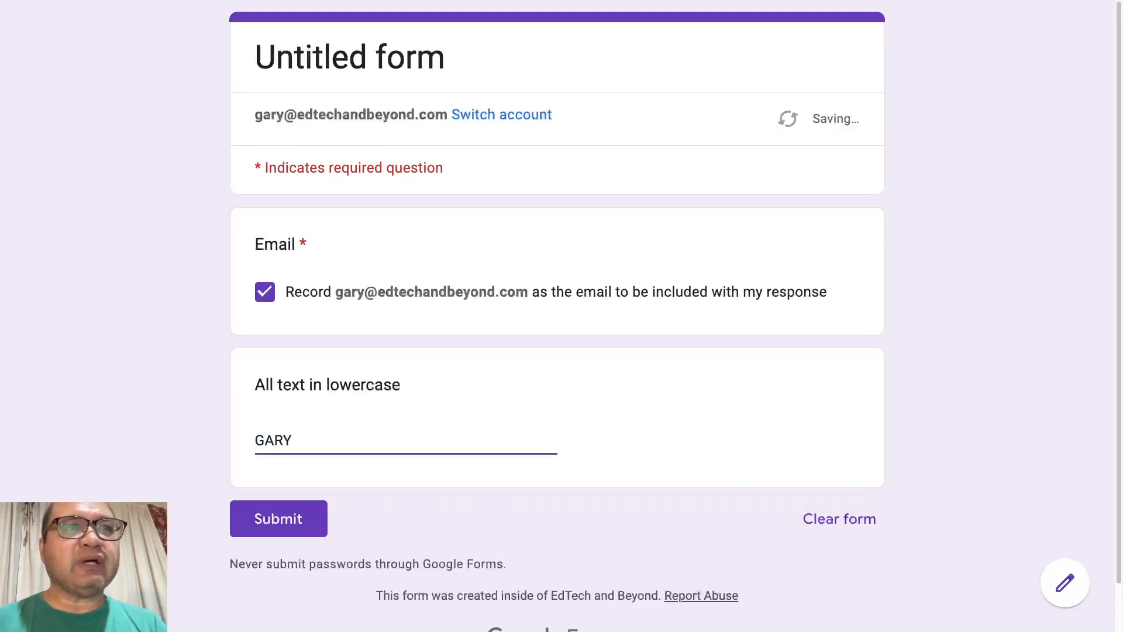
pyautogui.press('Tab')
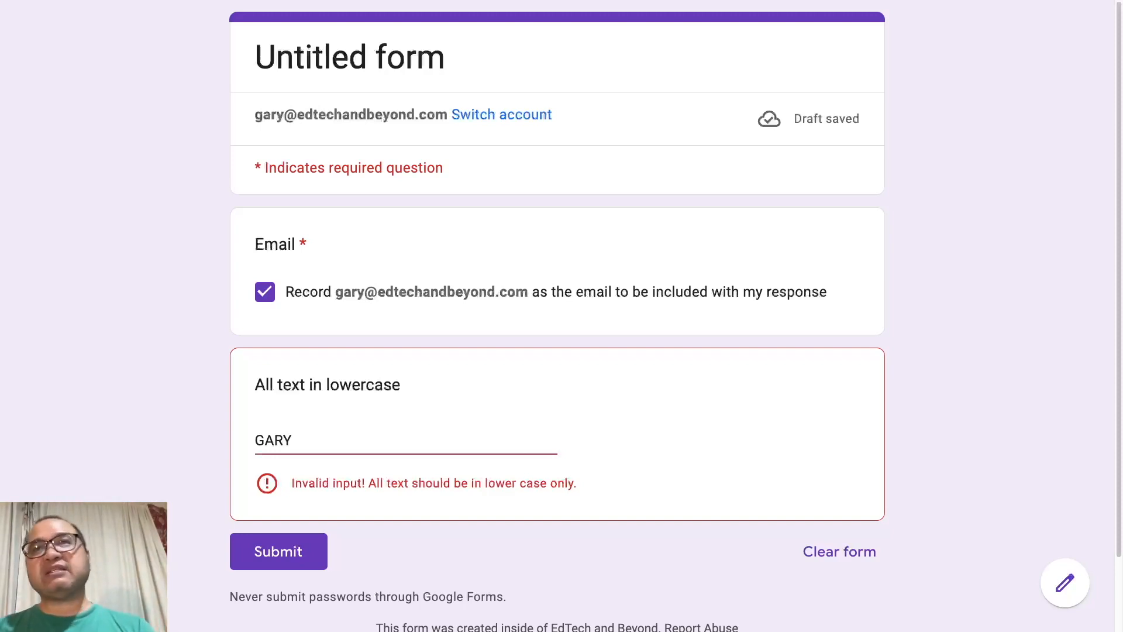
# Return to the form editor and add a new question below "All text in lowercase"
pyautogui.moveTo(561, 1)
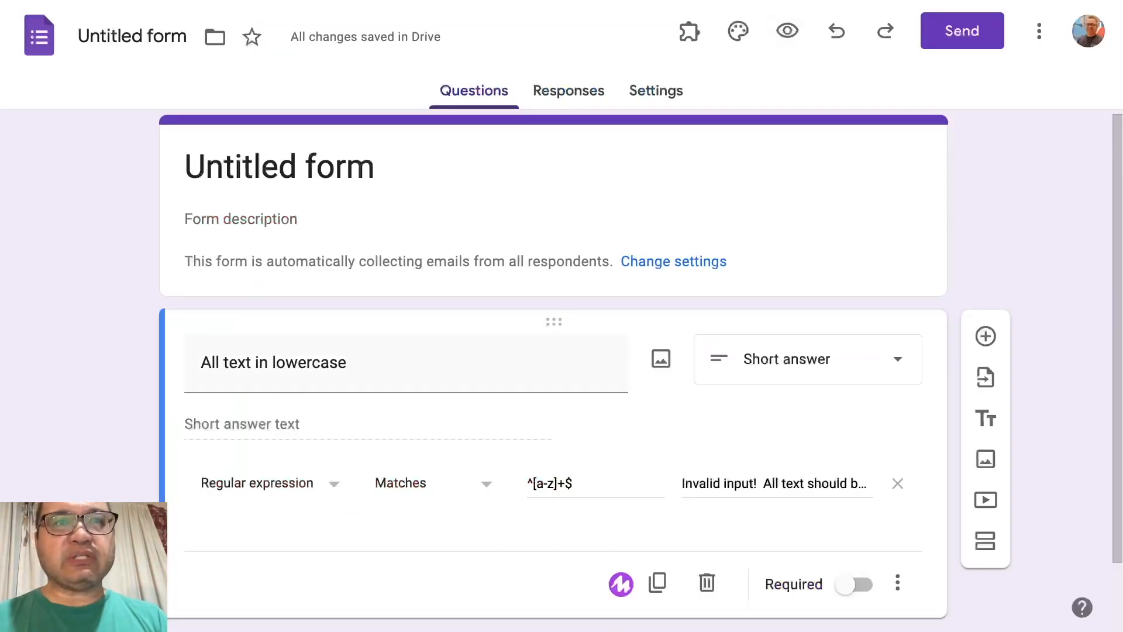
pyautogui.scroll(-2, 561, 362)
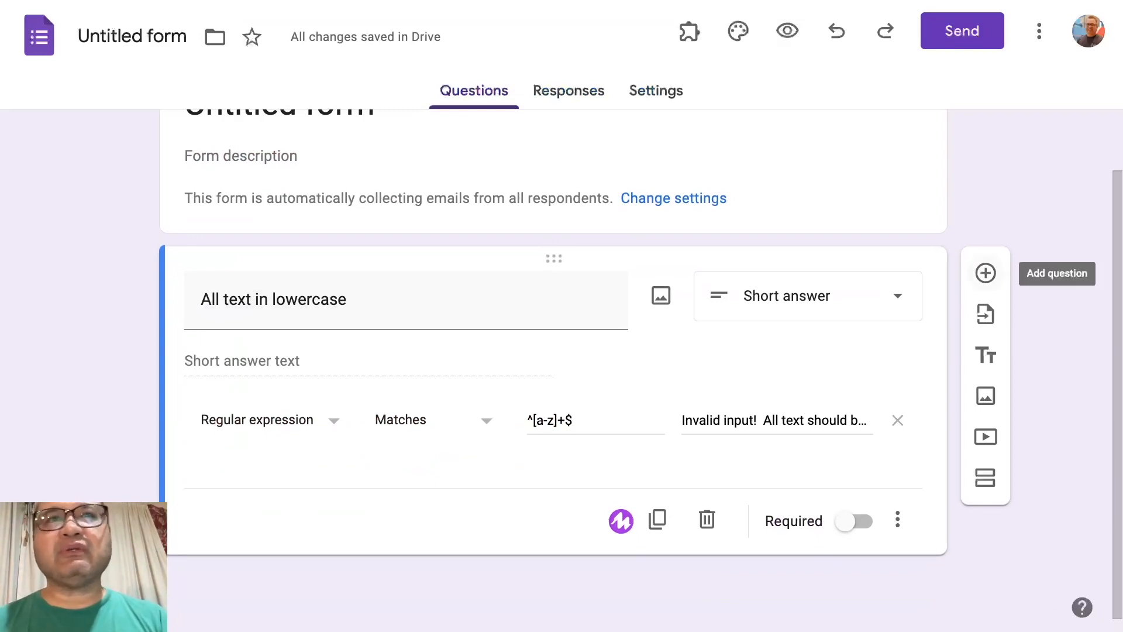
pyautogui.click(985, 272)
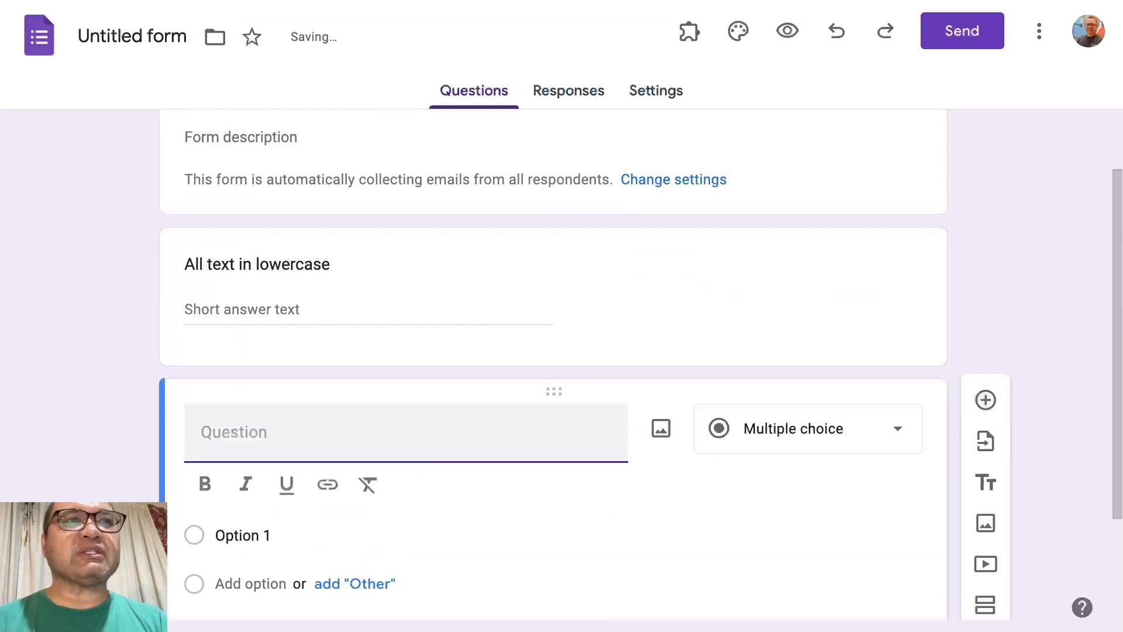
# Title the new question "All TEXT in UPPERCASE" and change its type to Short answer
pyautogui.write('All TEXT in UPPERCAWE')
pyautogui.press('BackSpace')
pyautogui.press('BackSpace')
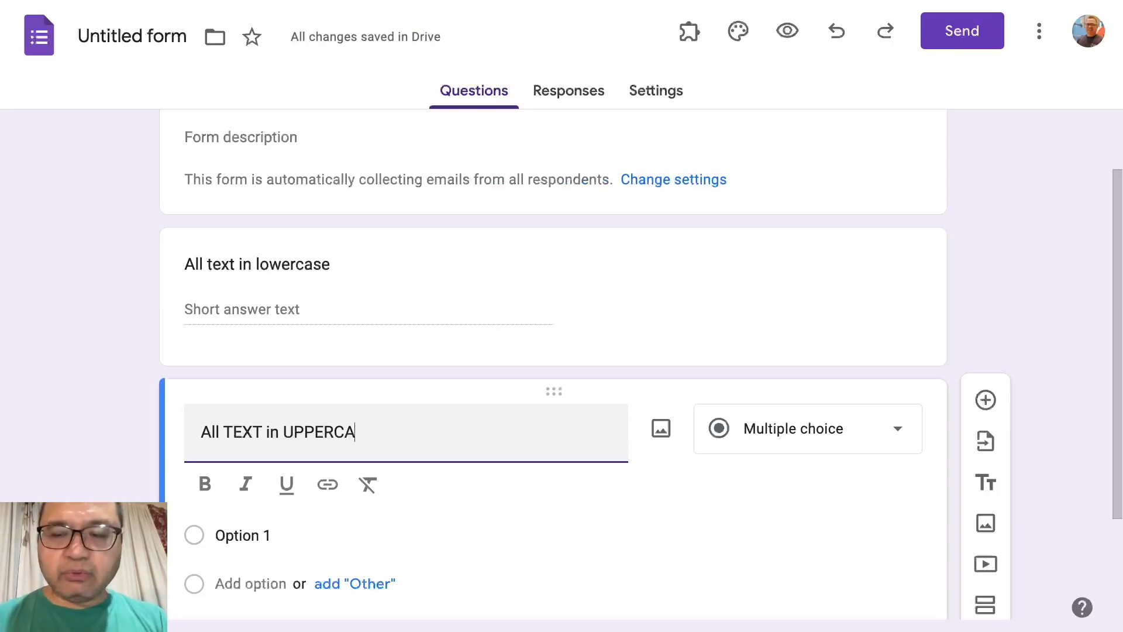
pyautogui.write('SE')
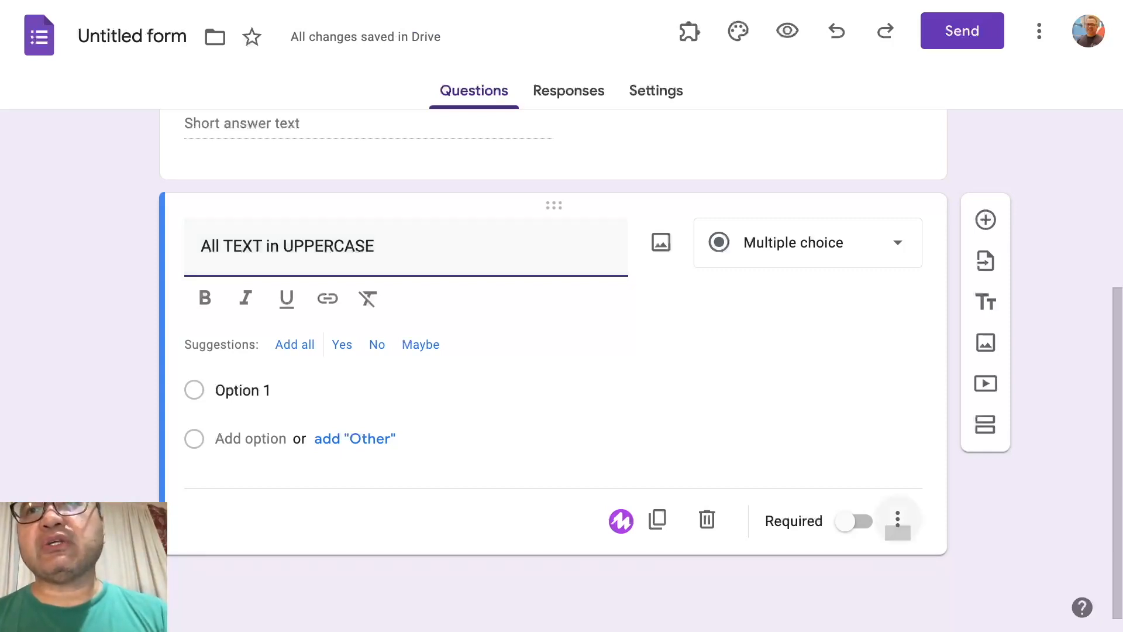
pyautogui.click(819, 242)
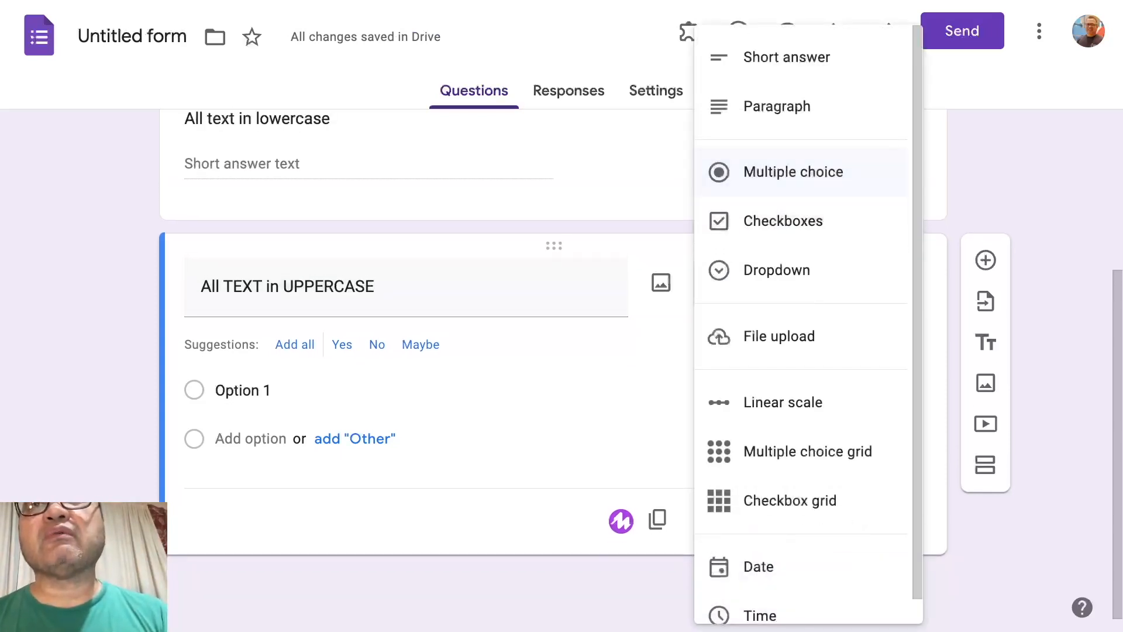
pyautogui.click(787, 56)
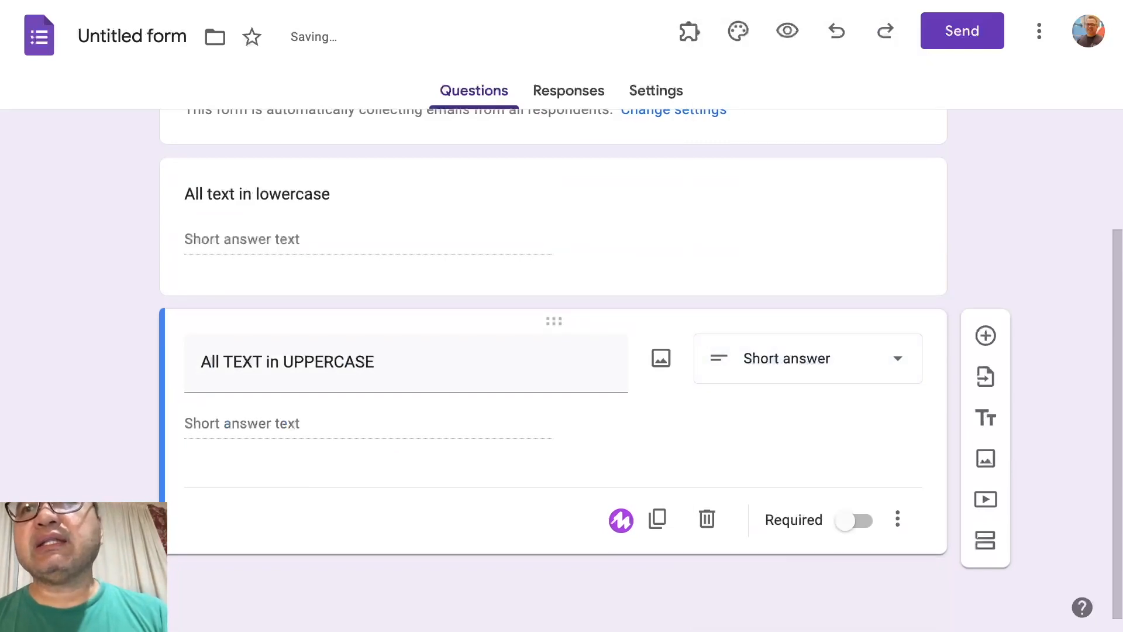
# Add response validation to the "All TEXT in UPPERCASE" question, set to Regular expression and Matches
pyautogui.click(897, 519)
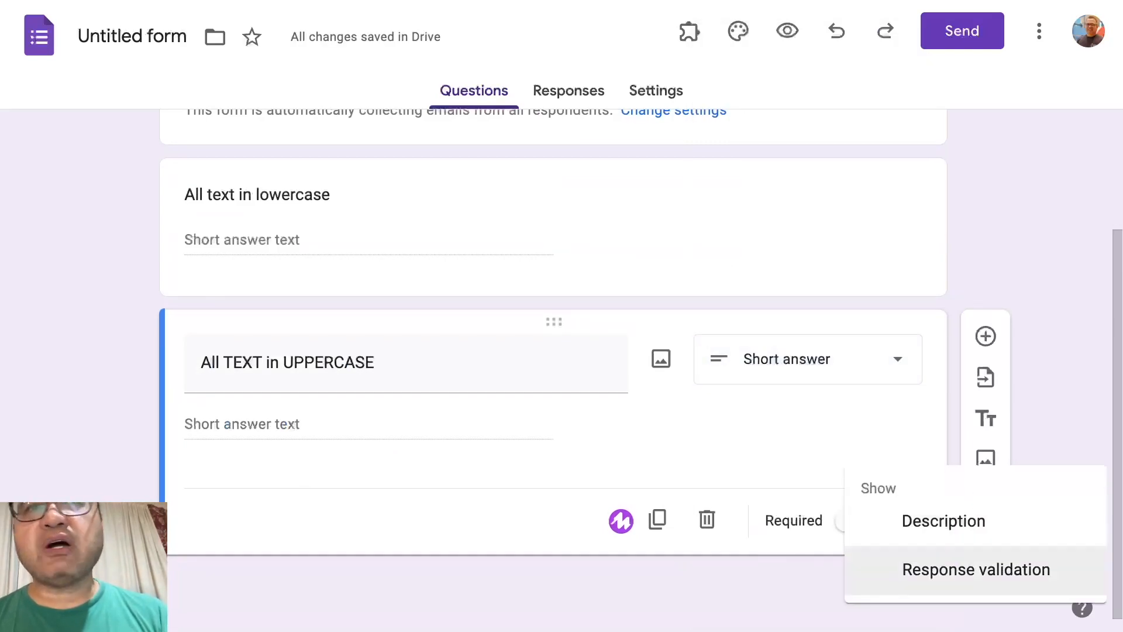
pyautogui.click(975, 569)
pyautogui.click(234, 483)
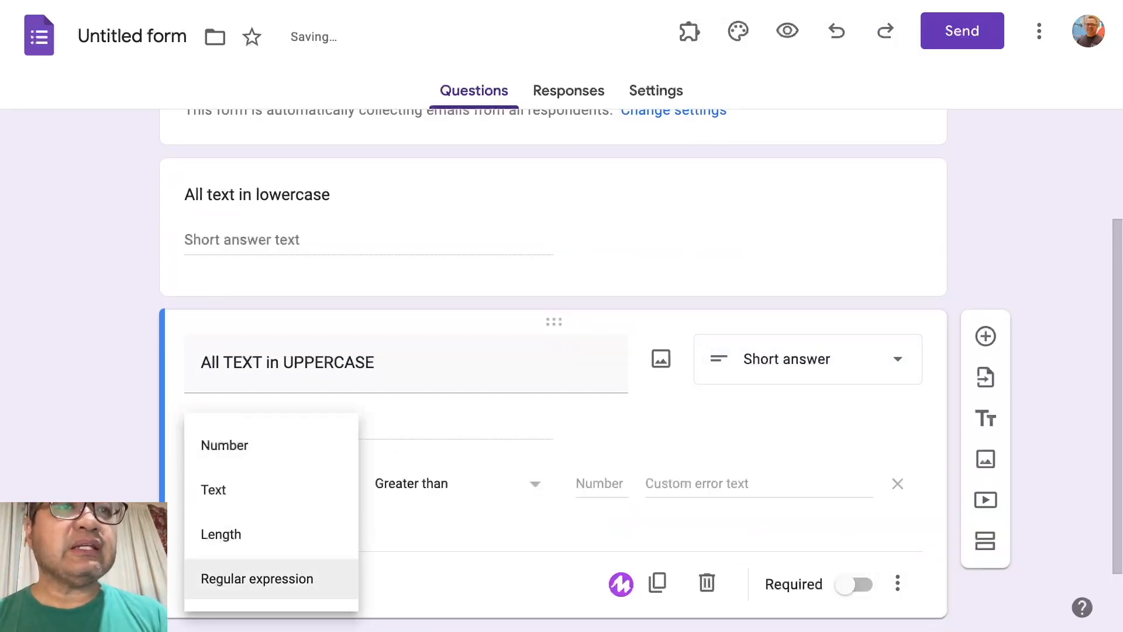
pyautogui.click(257, 578)
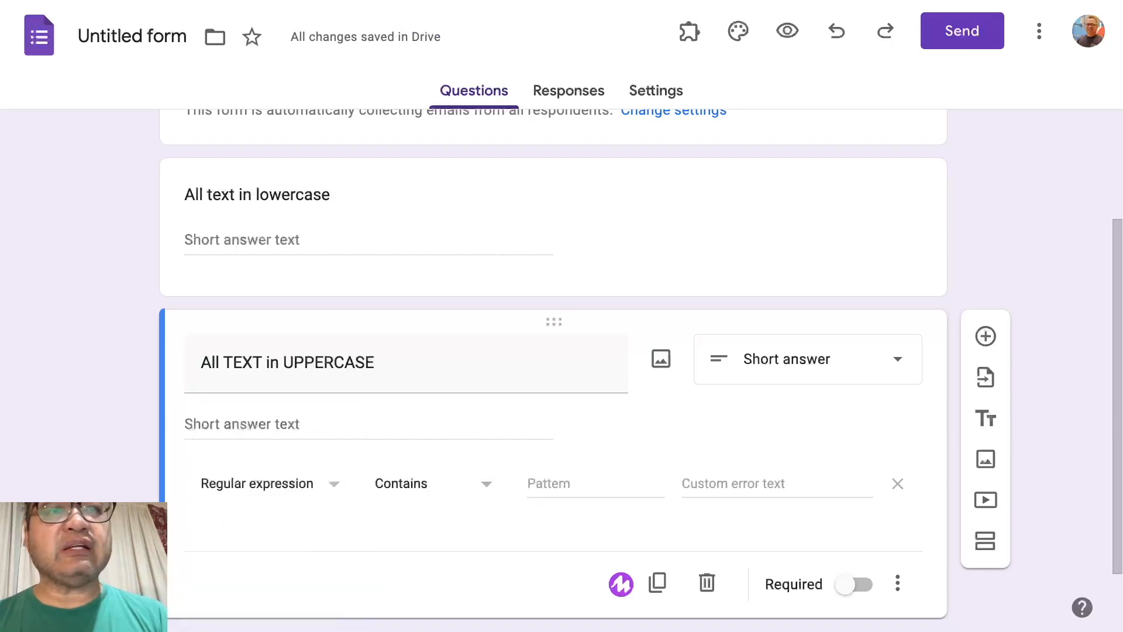
pyautogui.click(409, 483)
pyautogui.click(409, 534)
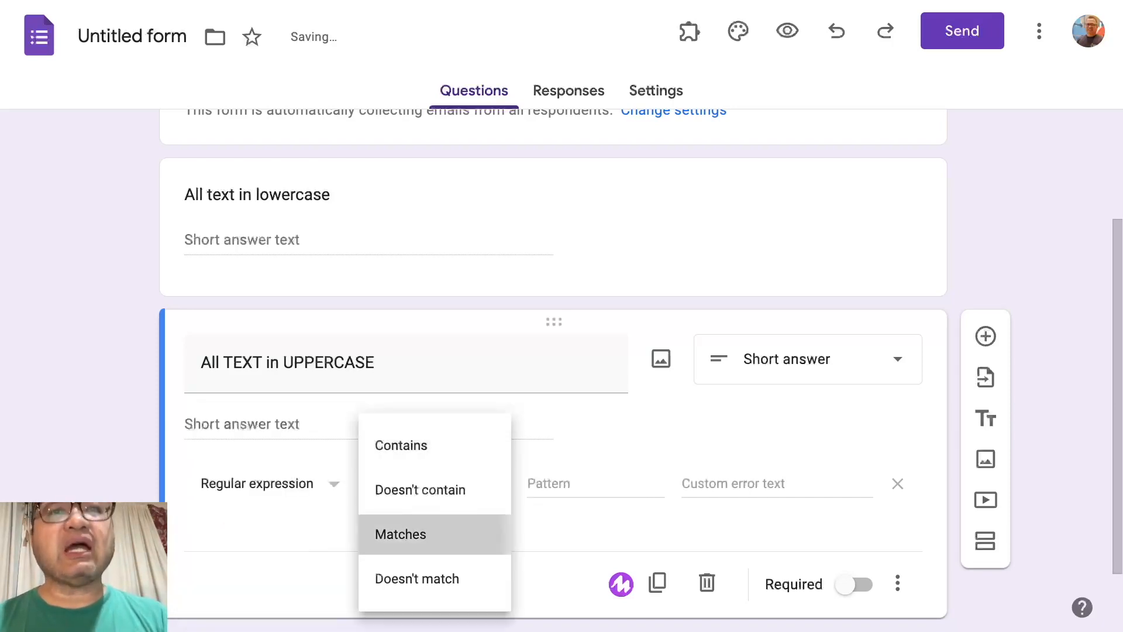
# Enter ^[A-Z]+$ as the regular expression pattern for the "All TEXT in UPPERCASE" question
pyautogui.click(568, 484)
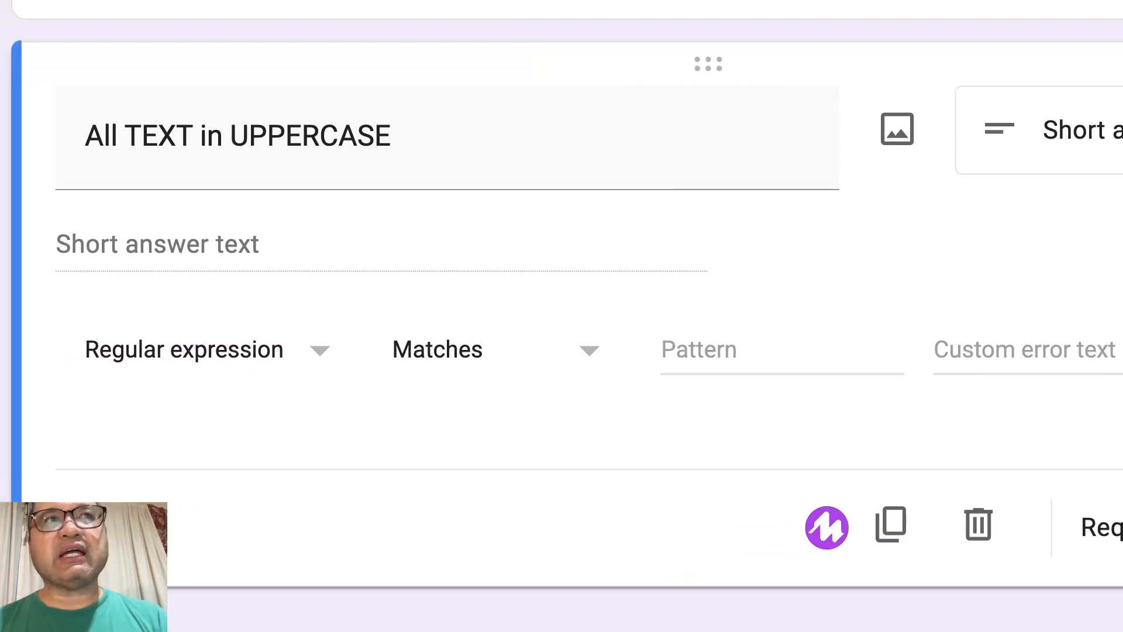
pyautogui.click(700, 325)
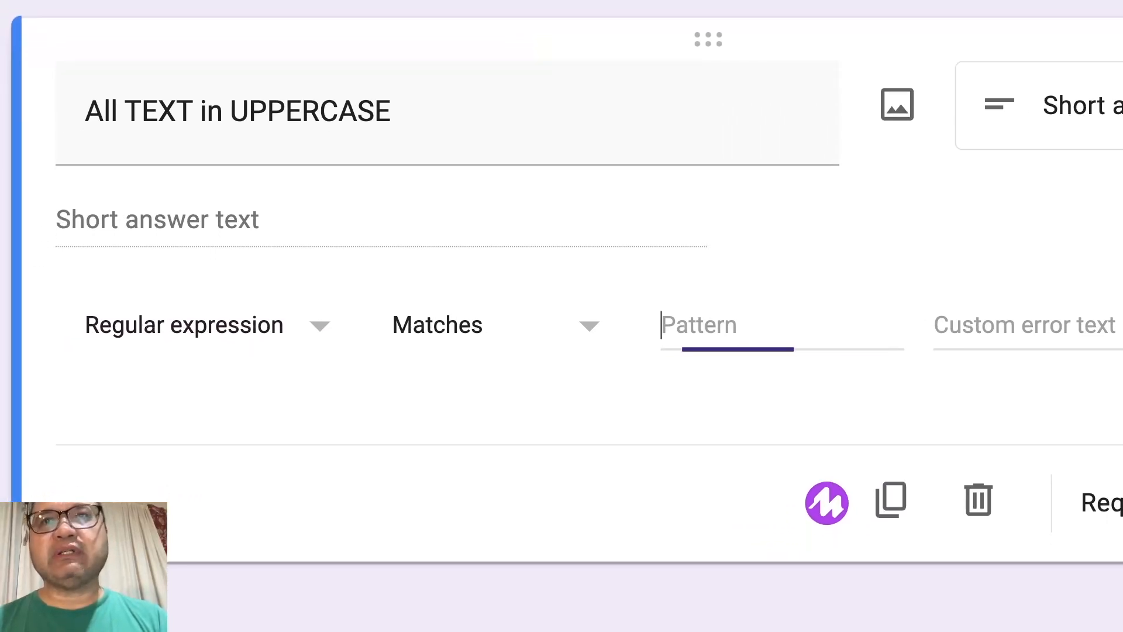
pyautogui.write('^')
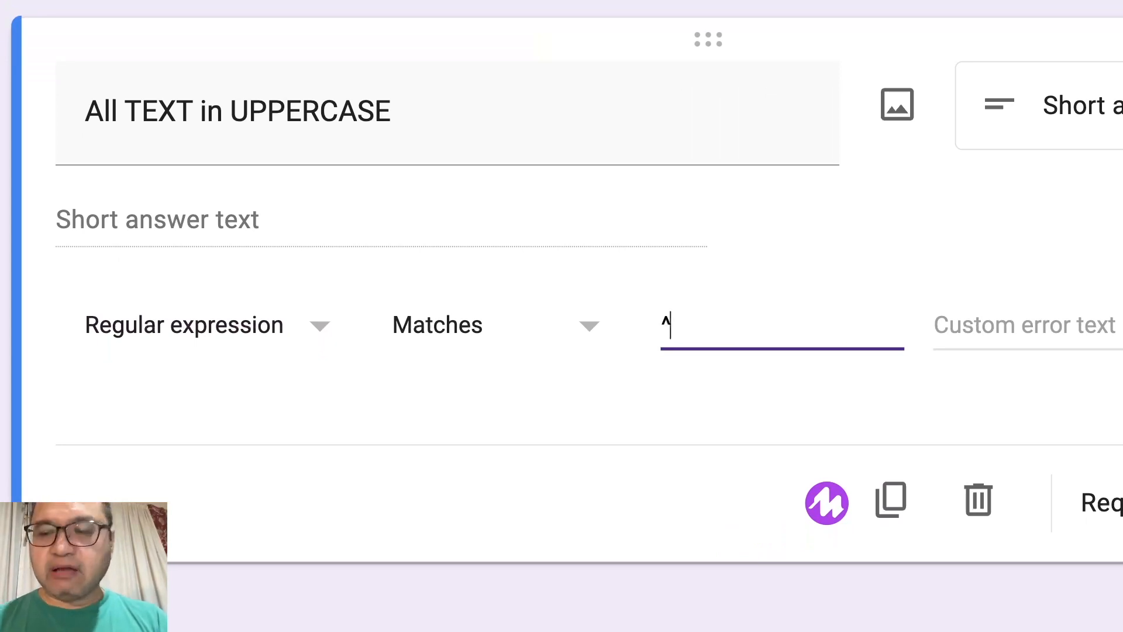
pyautogui.write('[]+$')
pyautogui.press('Left')
pyautogui.press('Left')
pyautogui.press('Left')
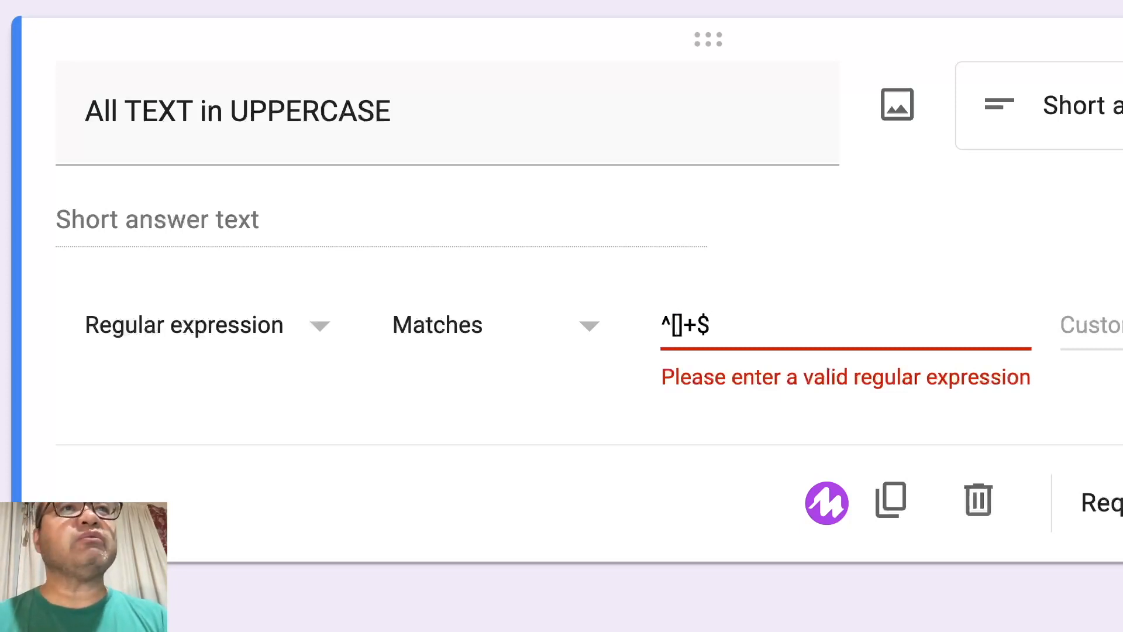
pyautogui.write('A_')
pyautogui.press('BackSpace')
pyautogui.write('-')
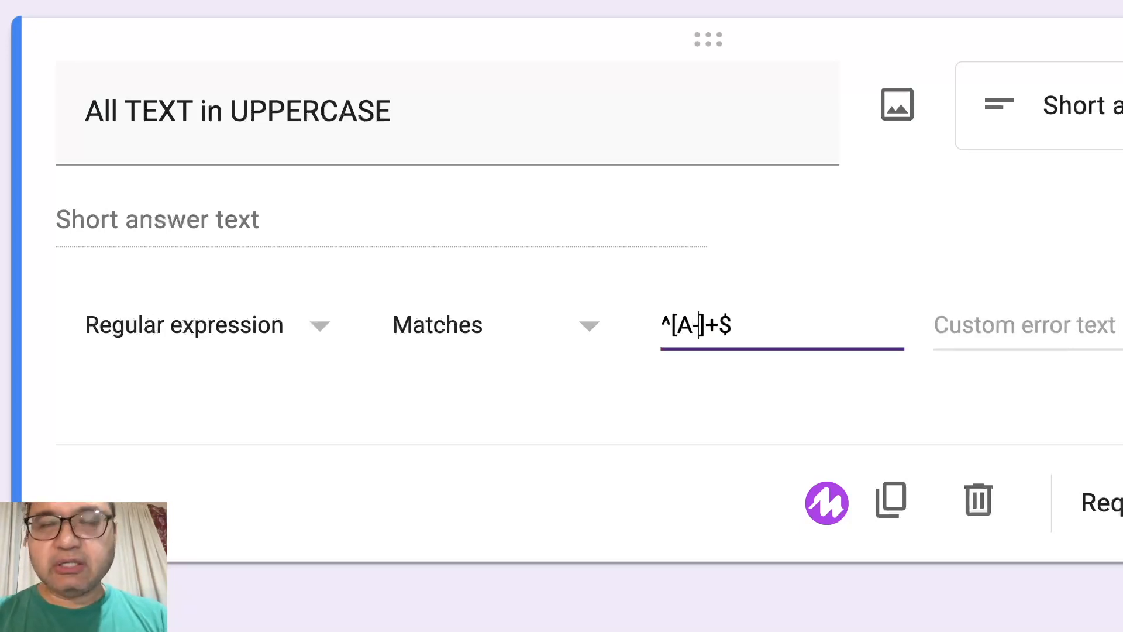
pyautogui.write('Z')
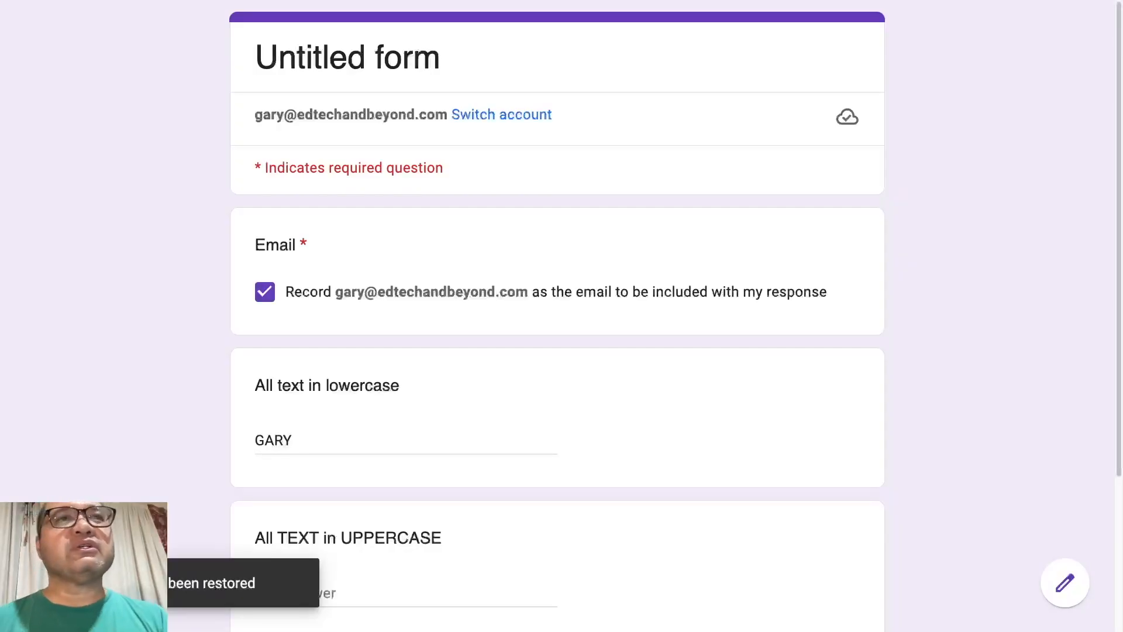
# In the form preview, test the lowercase question with a first name in small letters and the uppercase question with it in all capitals
pyautogui.scroll(-4, 557, 315)
pyautogui.click(349, 244)
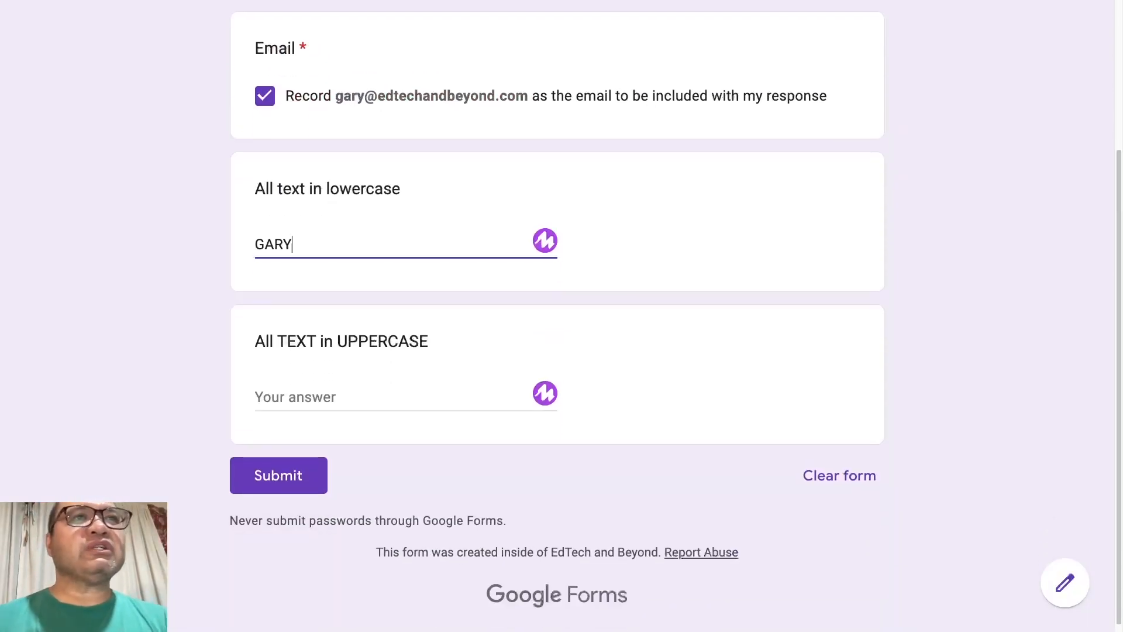
pyautogui.hotkey('ctrl', 'a')
pyautogui.write('gary')
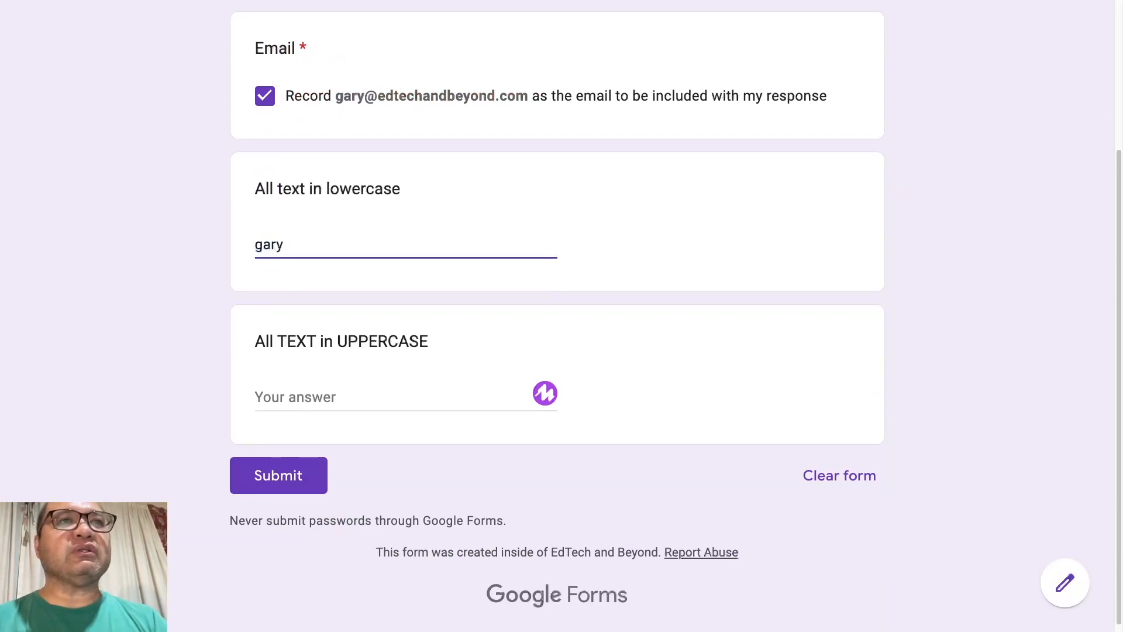
pyautogui.press('Tab')
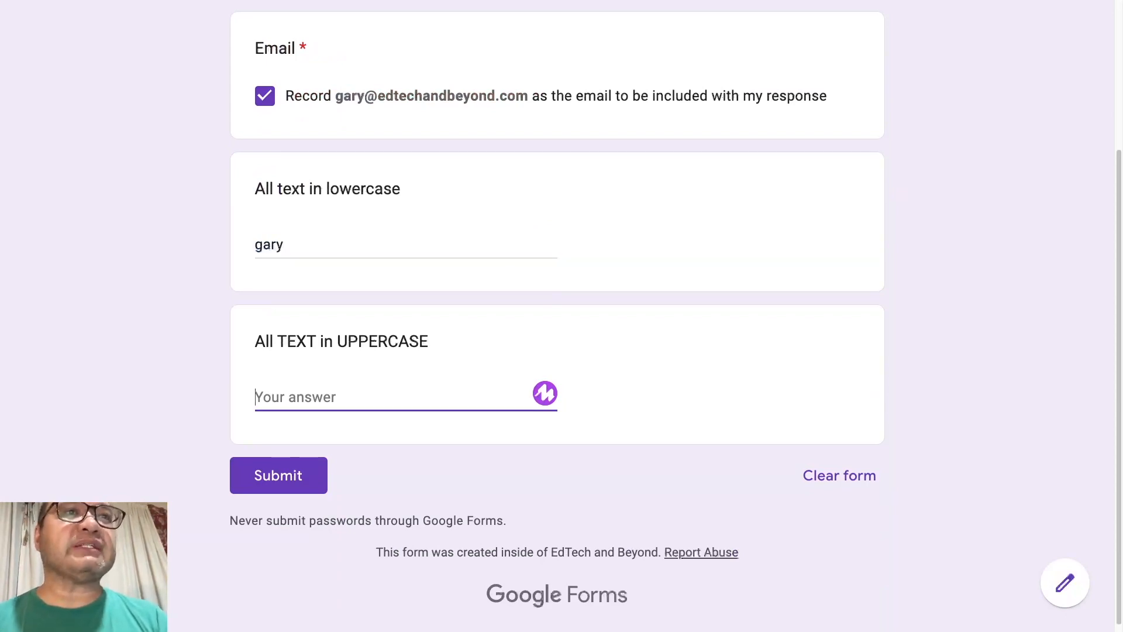
pyautogui.write('GARY')
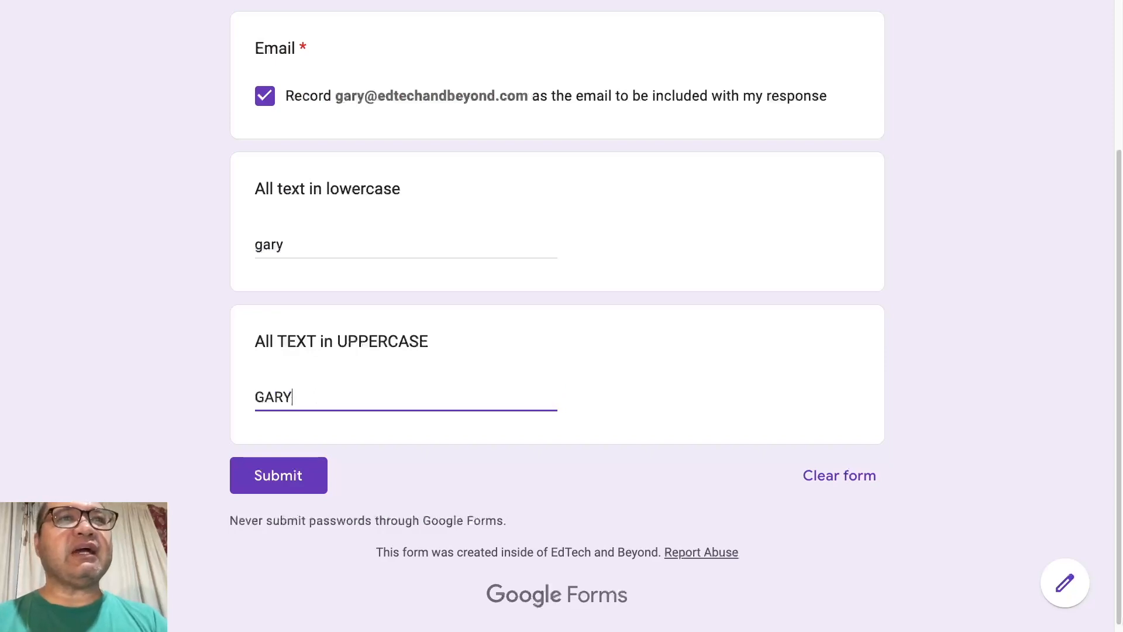
pyautogui.click(284, 245)
pyautogui.click(299, 397)
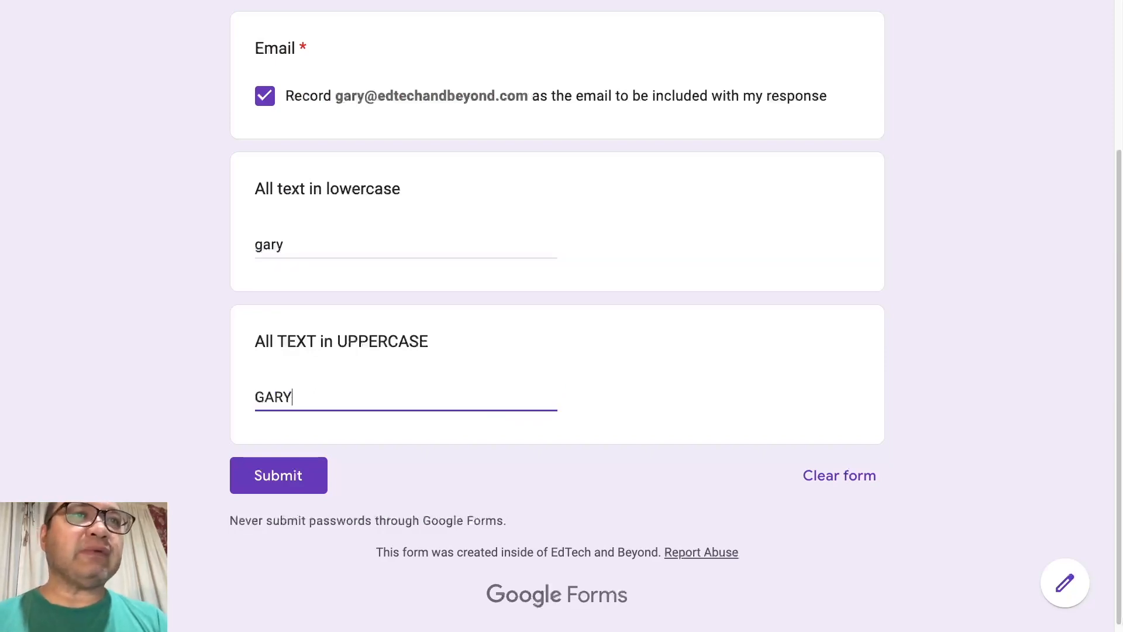
# Test the uppercase rule with a first name ending in a small letter, and restore the answer to all capitals
pyautogui.press('BackSpace')
pyautogui.write('y')
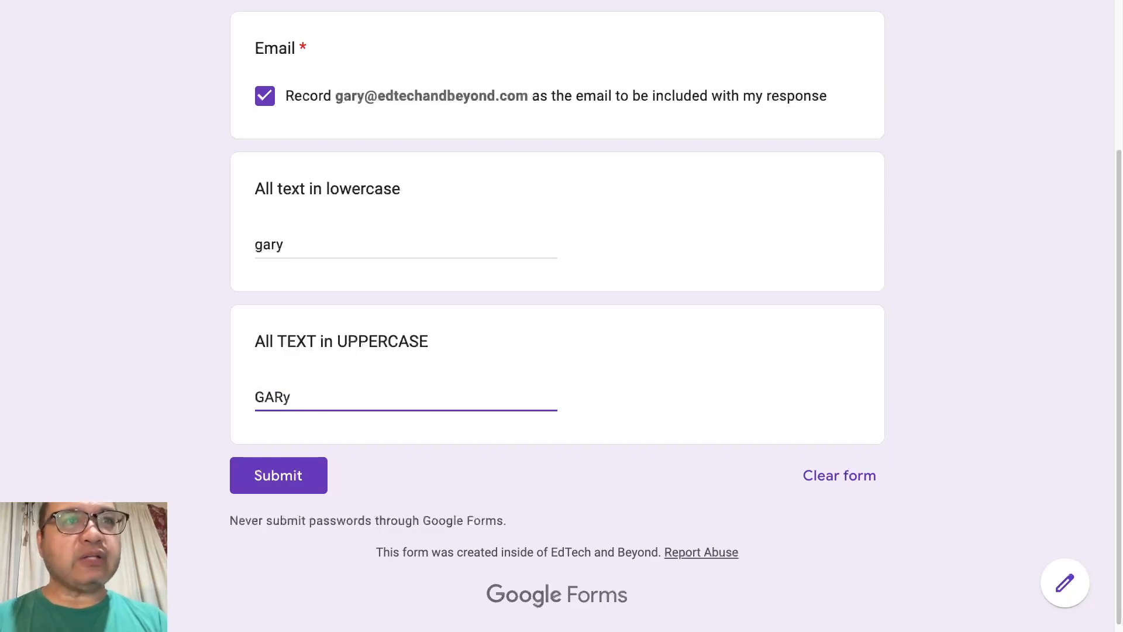
pyautogui.click(284, 244)
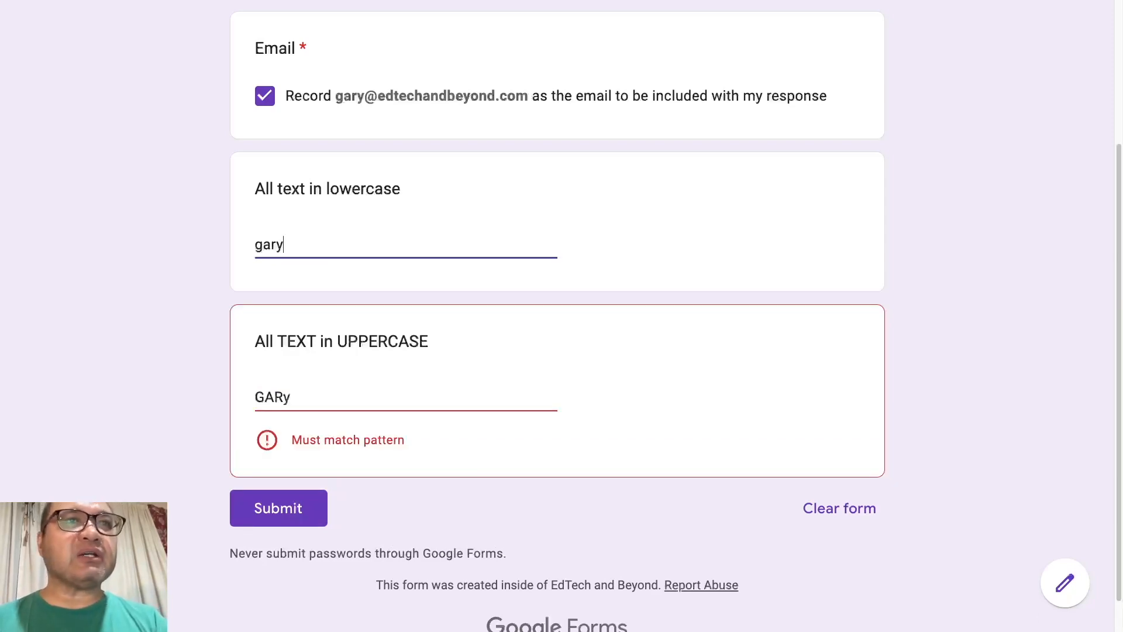
pyautogui.click(323, 397)
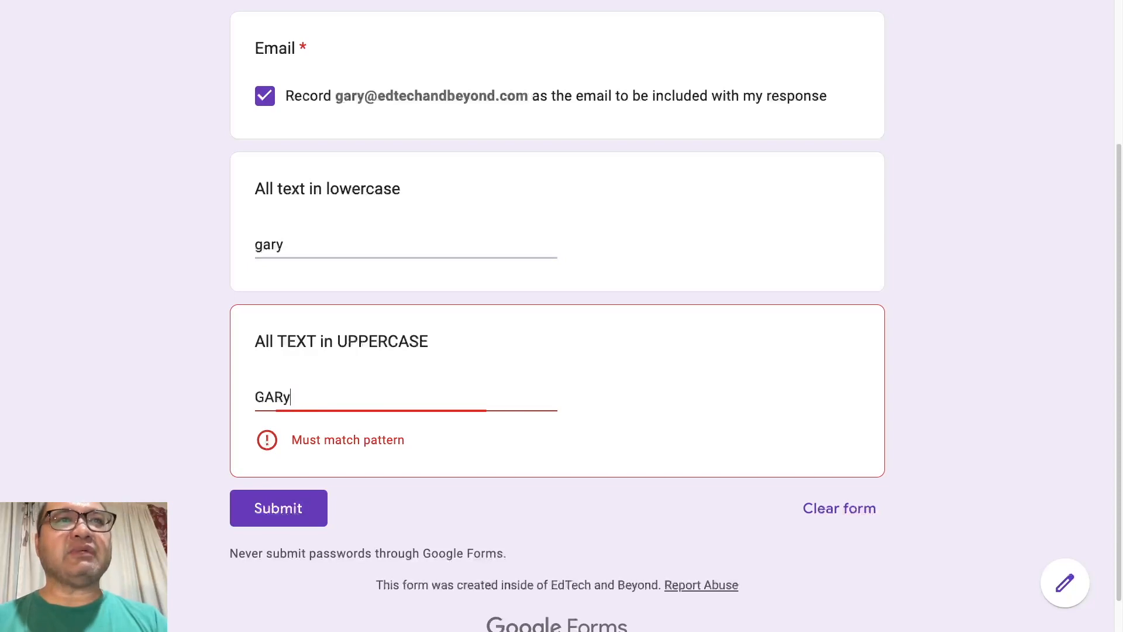
pyautogui.press('BackSpace')
pyautogui.write('Y')
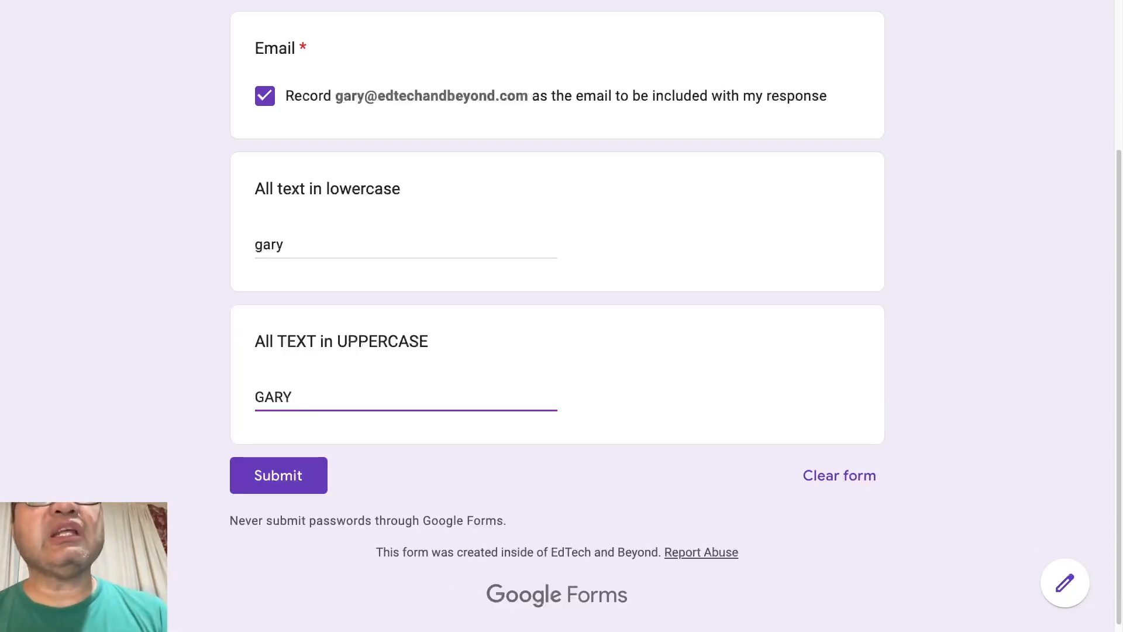
pyautogui.scroll(3, 558, 315)
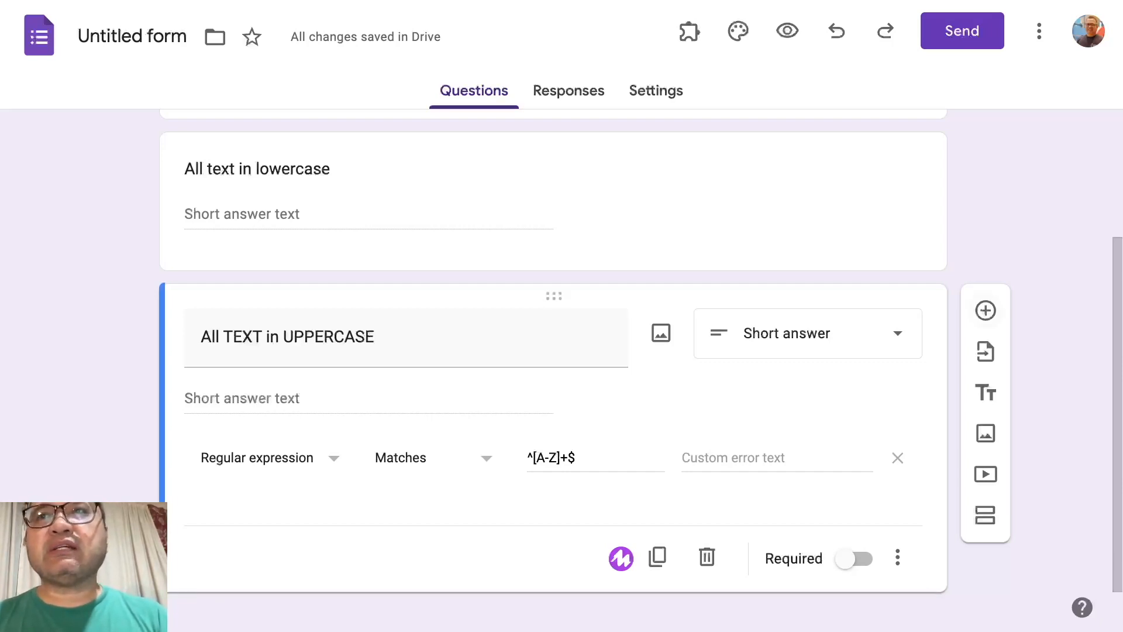
# In the form editor, add a question below "All TEXT in UPPERCASE" and title it "Enter a number"
pyautogui.click(986, 310)
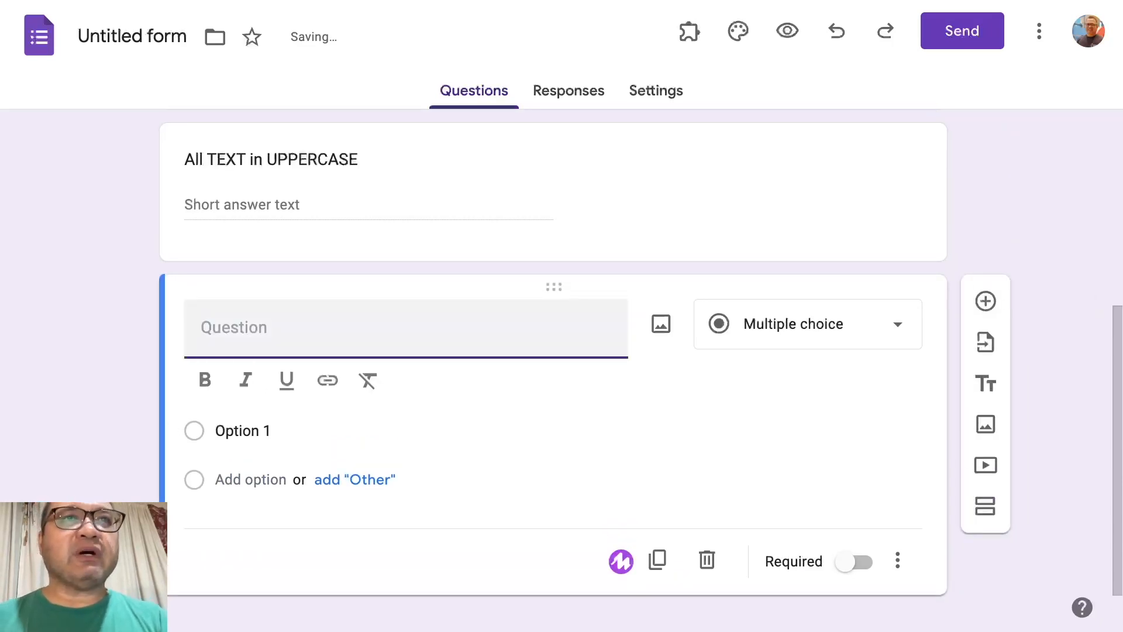
pyautogui.write('What')
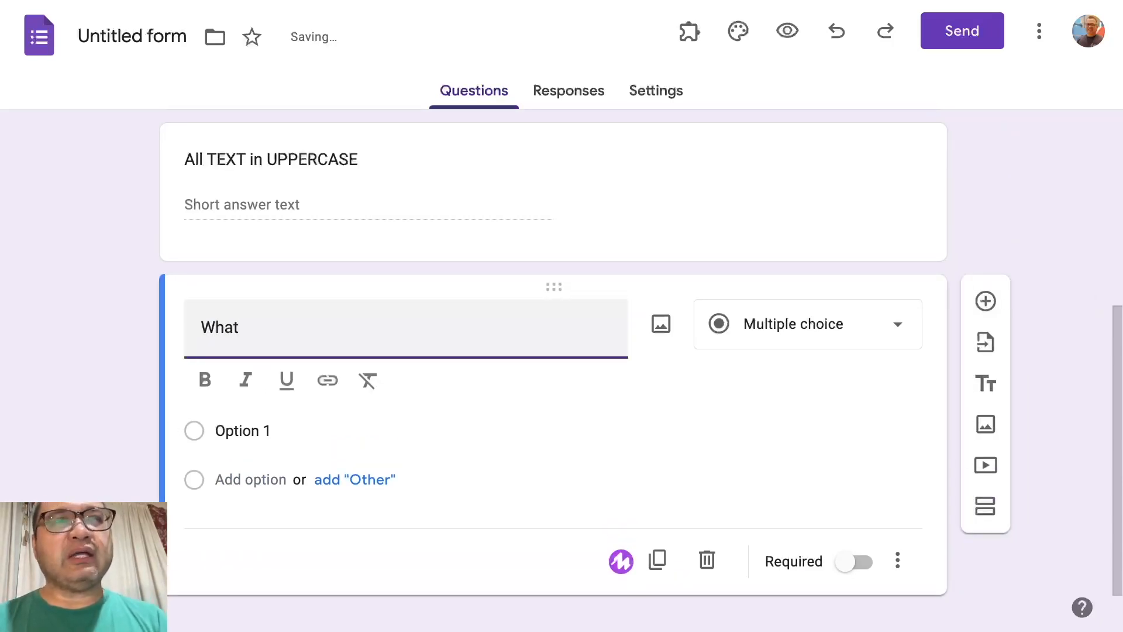
pyautogui.hotkey('ctrl', 'a')
pyautogui.write('Ent')
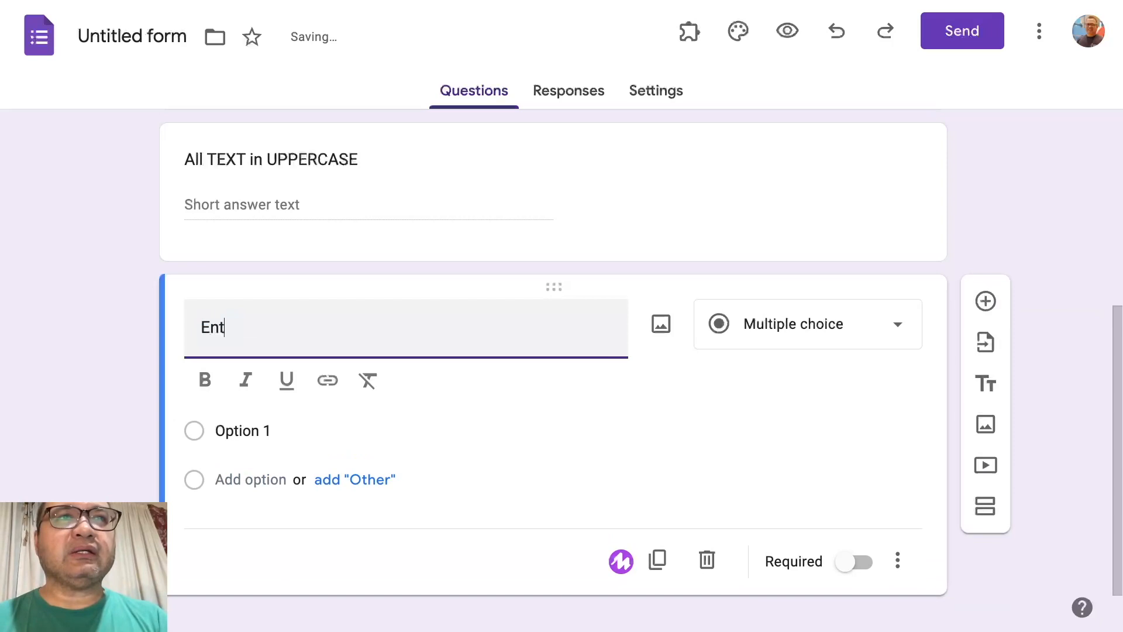
pyautogui.write('er a nujmbe')
pyautogui.press('BackSpace')
pyautogui.press('BackSpace')
pyautogui.press('BackSpace')
pyautogui.press('BackSpace')
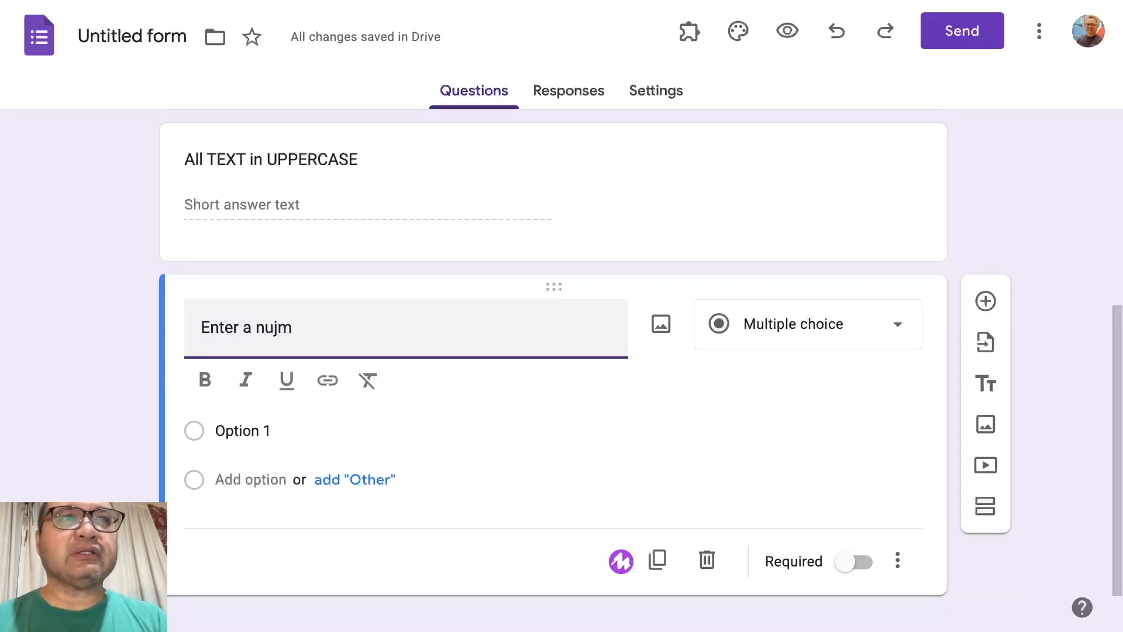
pyautogui.write('mber')
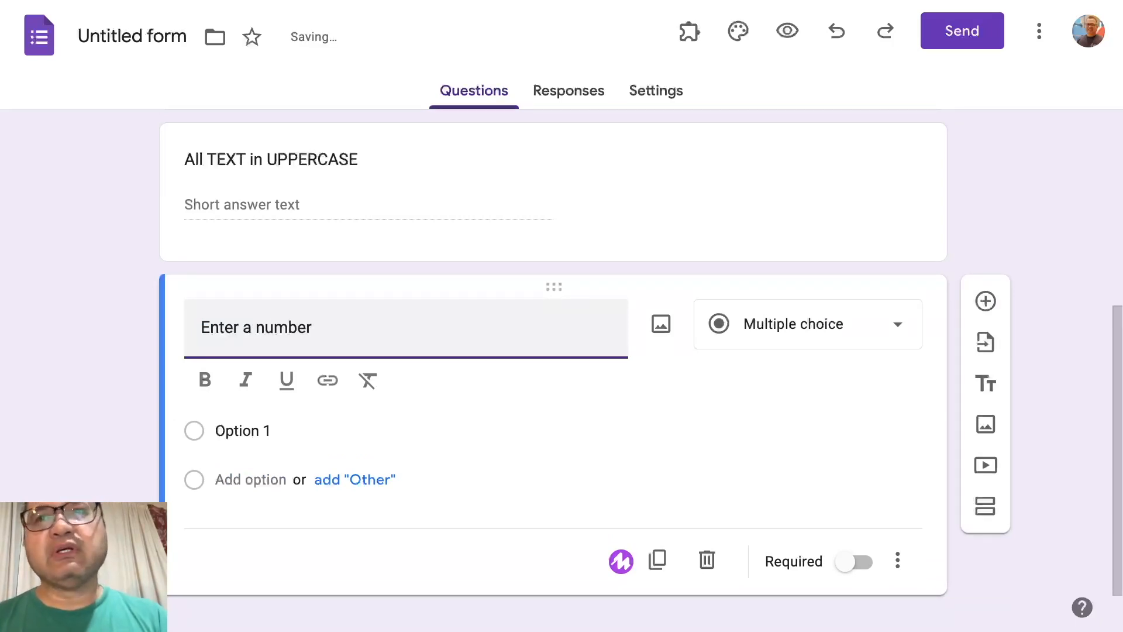
# Add response validation to the "Enter a number" short-answer question, set to Regular expression and Matches
pyautogui.click(897, 525)
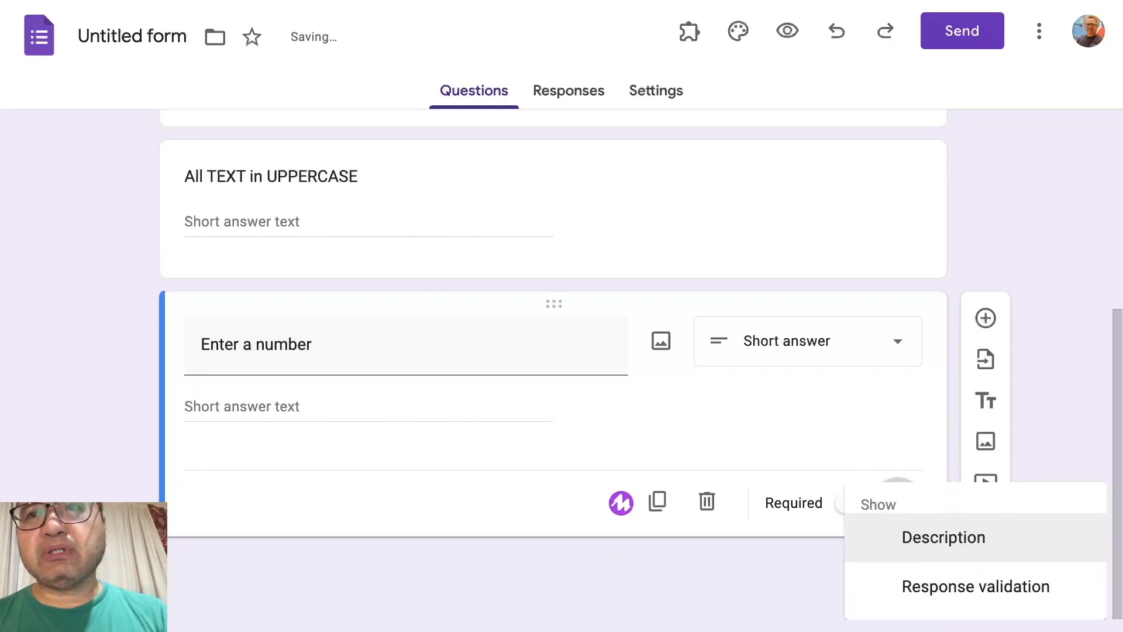
pyautogui.click(976, 587)
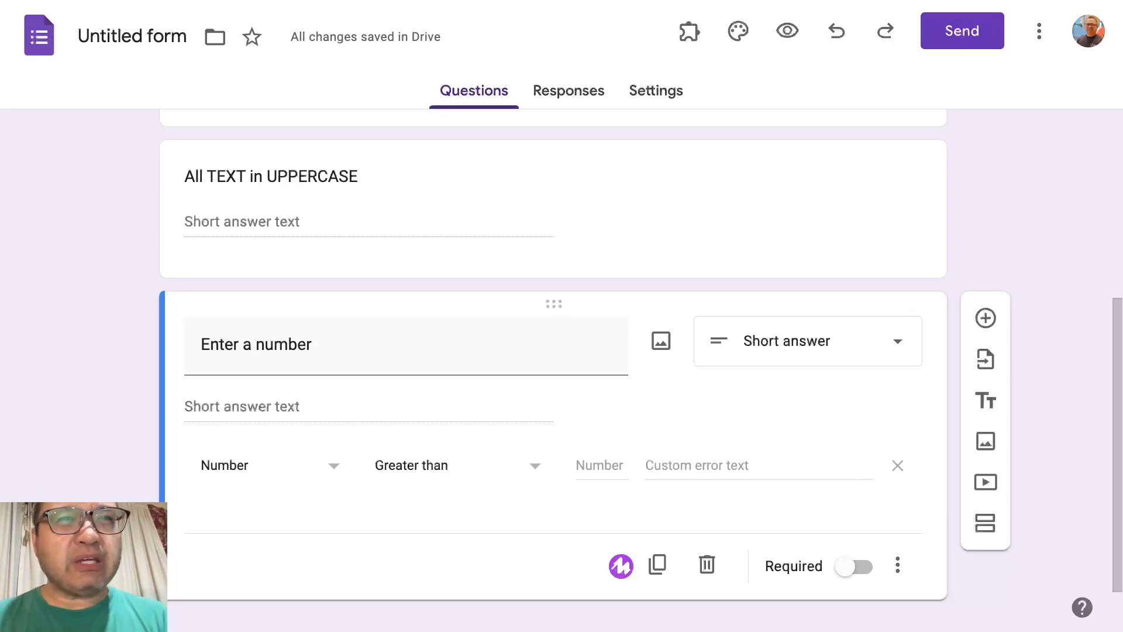
pyautogui.click(456, 465)
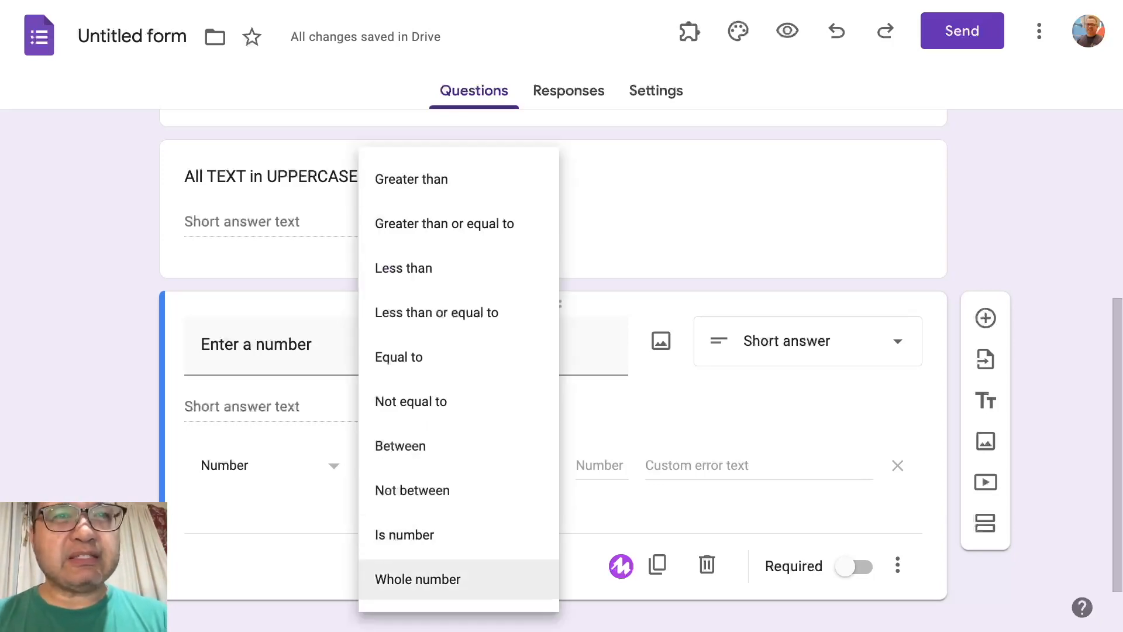
pyautogui.press('Up')
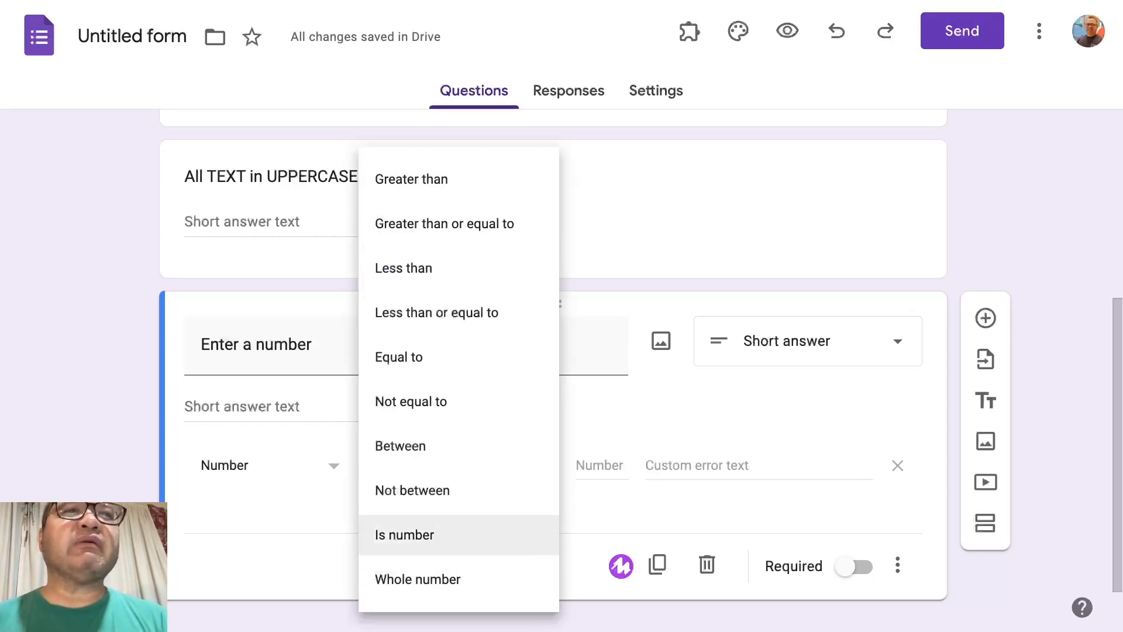
pyautogui.click(269, 465)
pyautogui.click(256, 578)
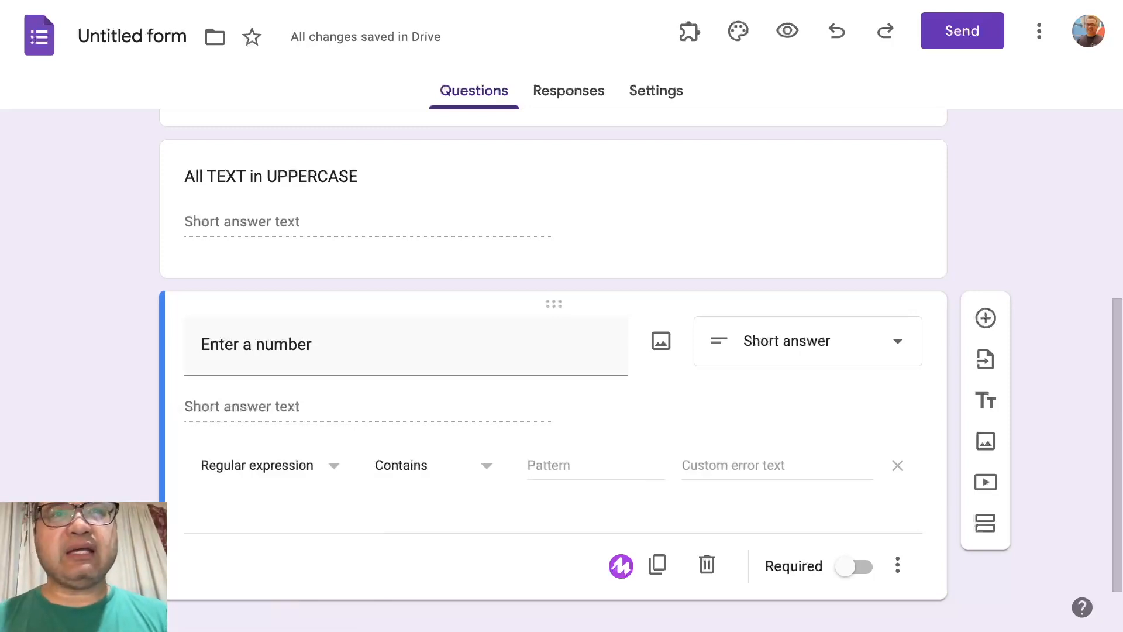
pyautogui.click(401, 465)
pyautogui.click(388, 533)
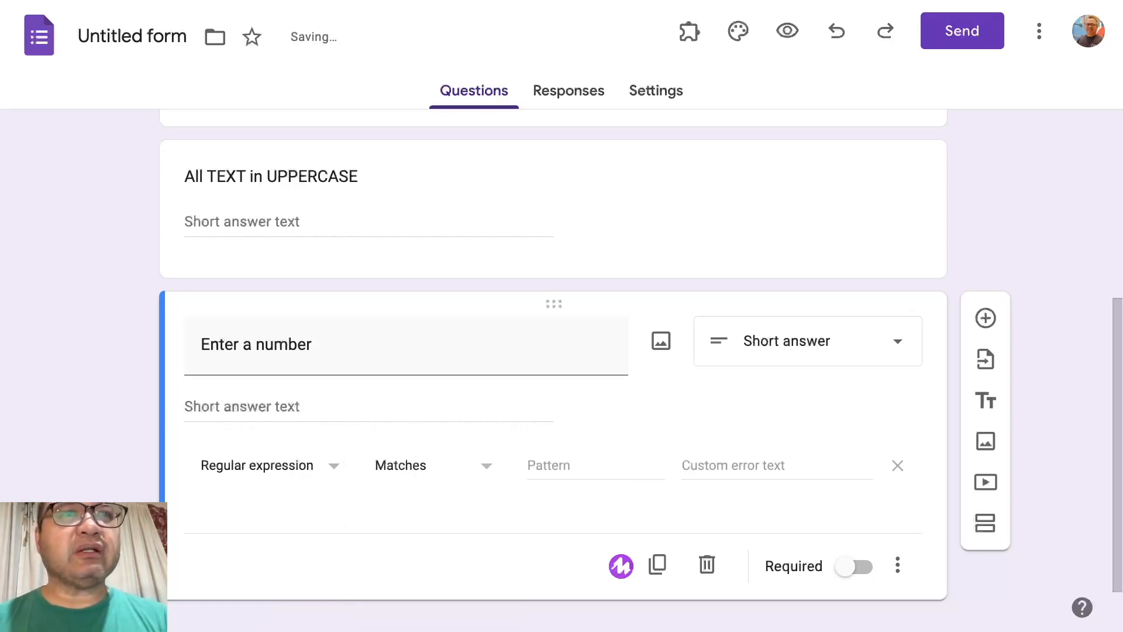
# Enter the pattern ^[0-9]+$ for the "Enter a number" question's validation rule
pyautogui.click(544, 466)
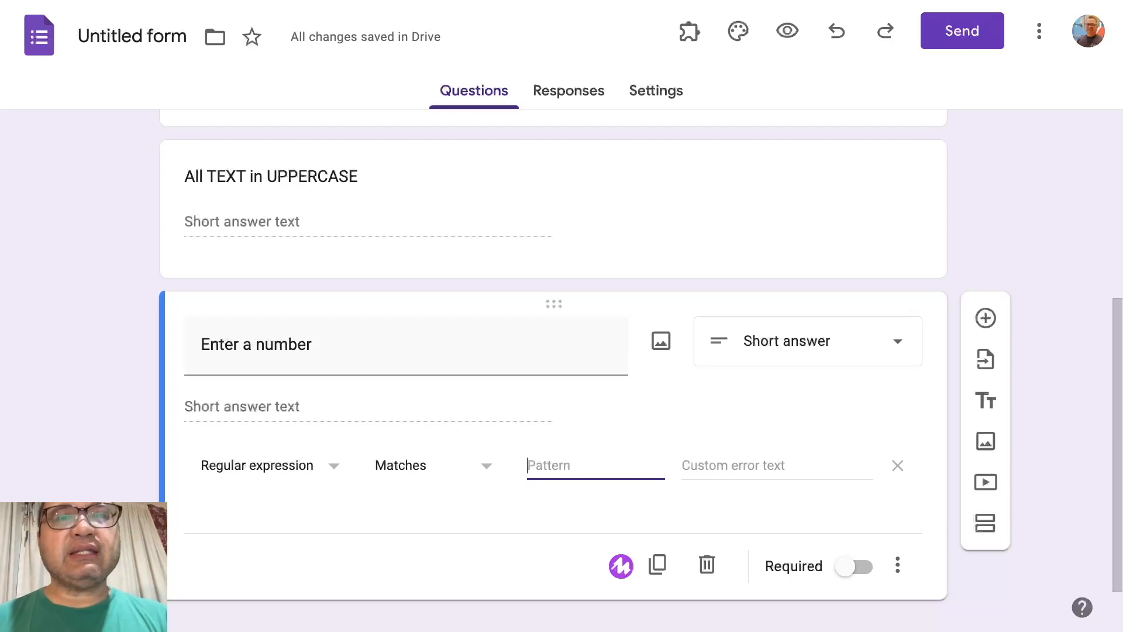
pyautogui.write('^')
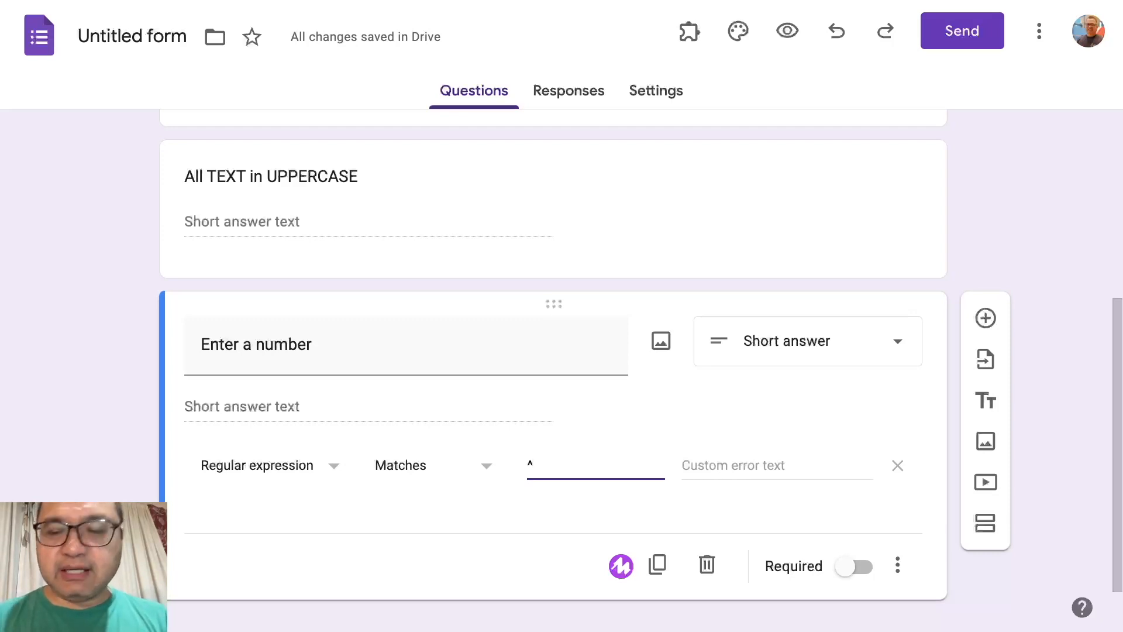
pyautogui.write('[]')
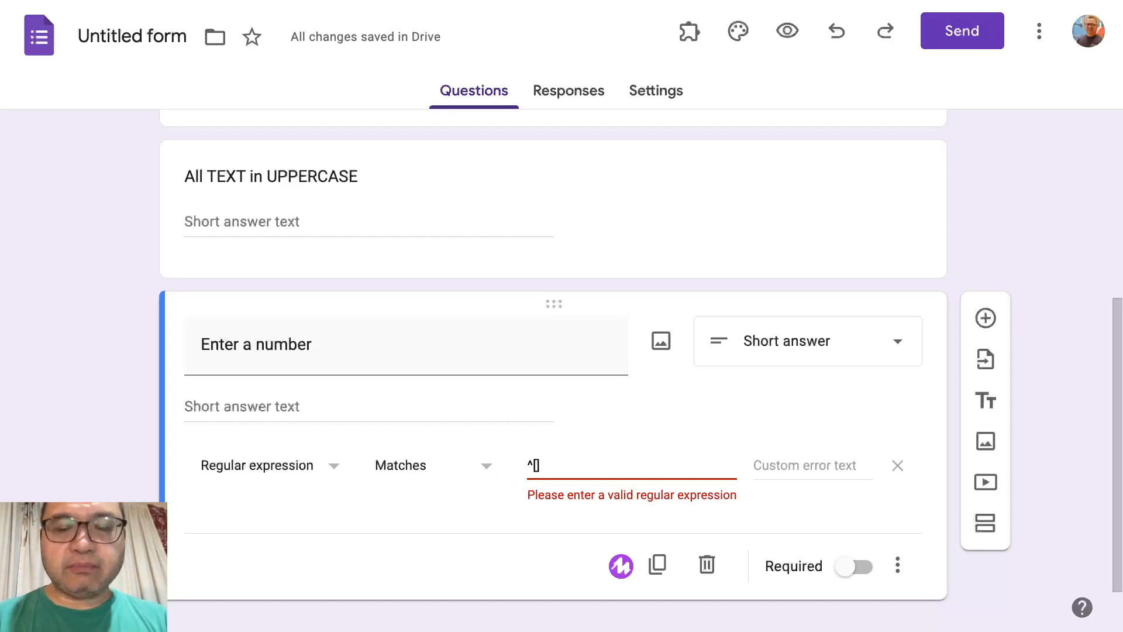
pyautogui.write('+')
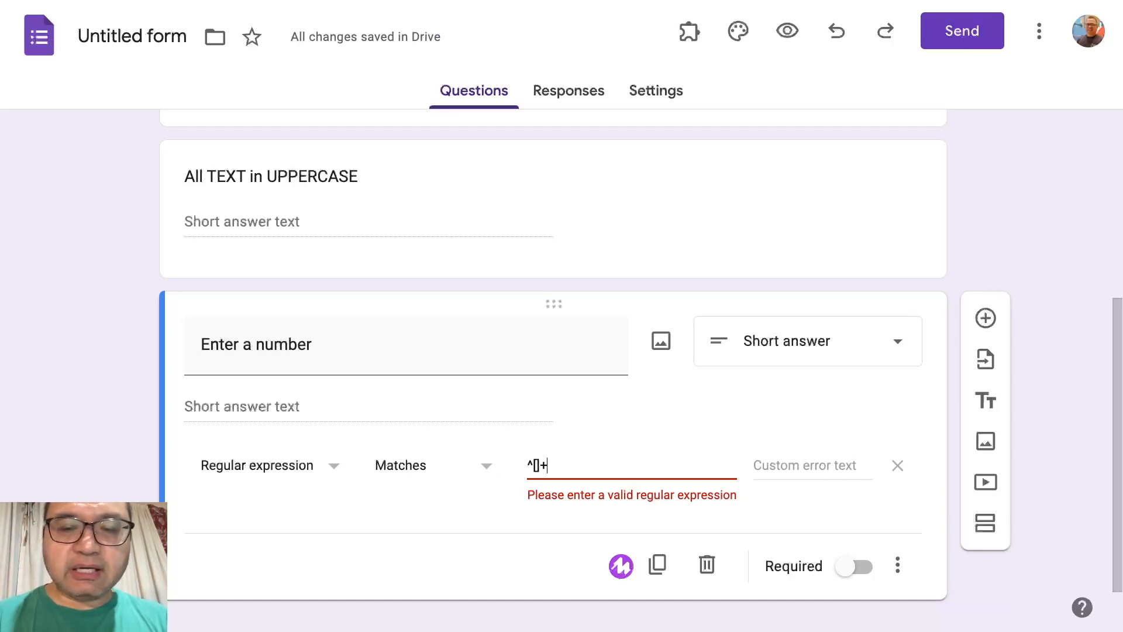
pyautogui.write('$')
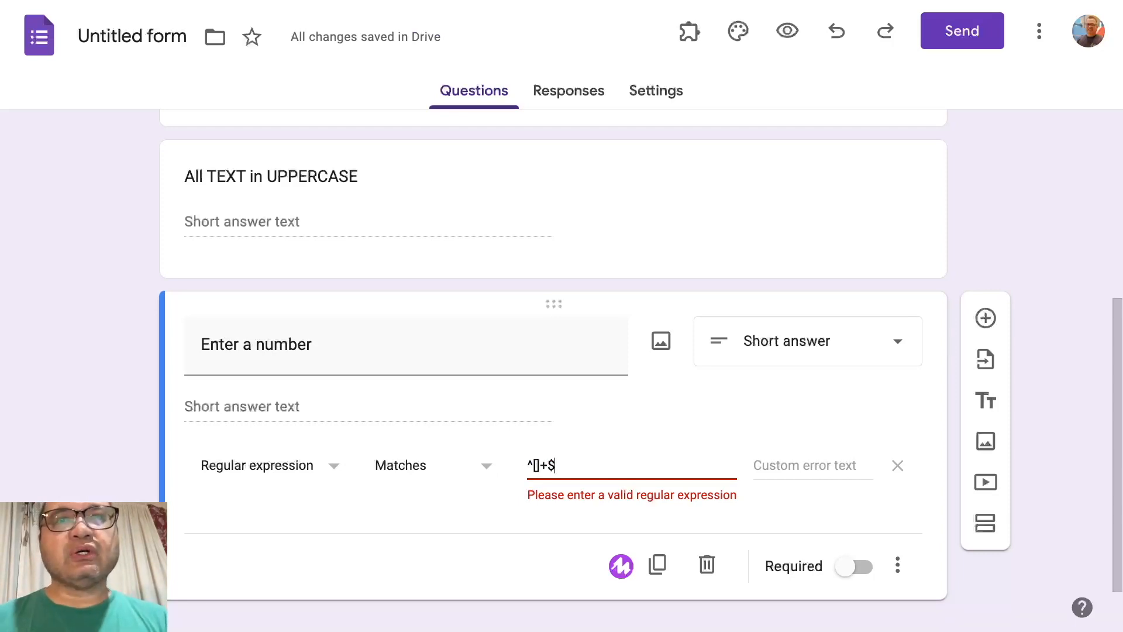
pyautogui.click(536, 465)
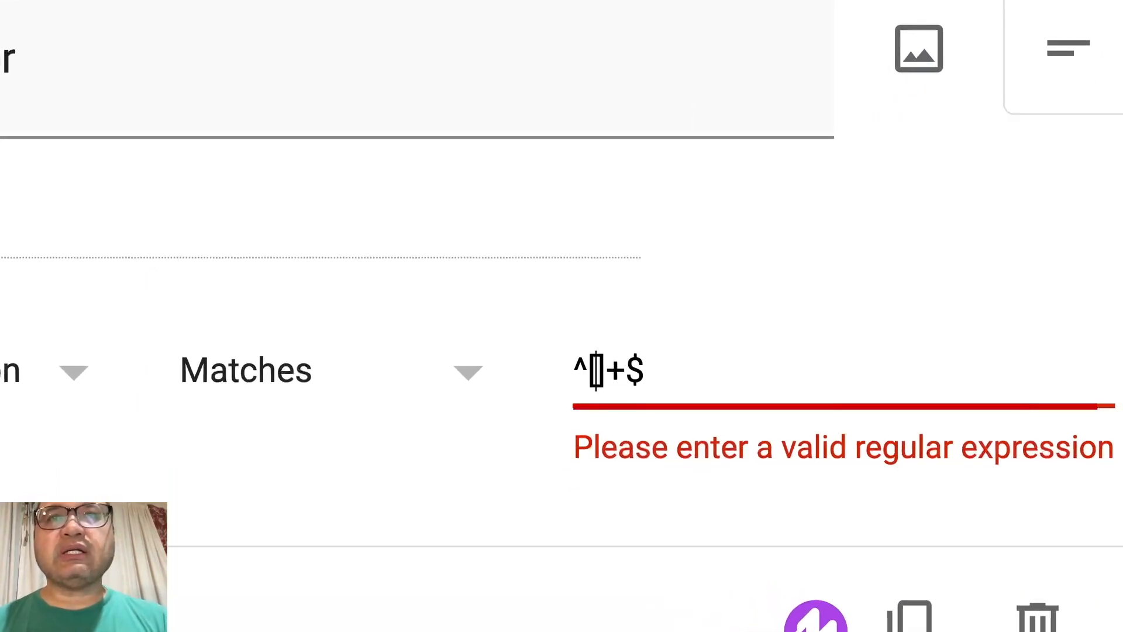
pyautogui.write('0-9')
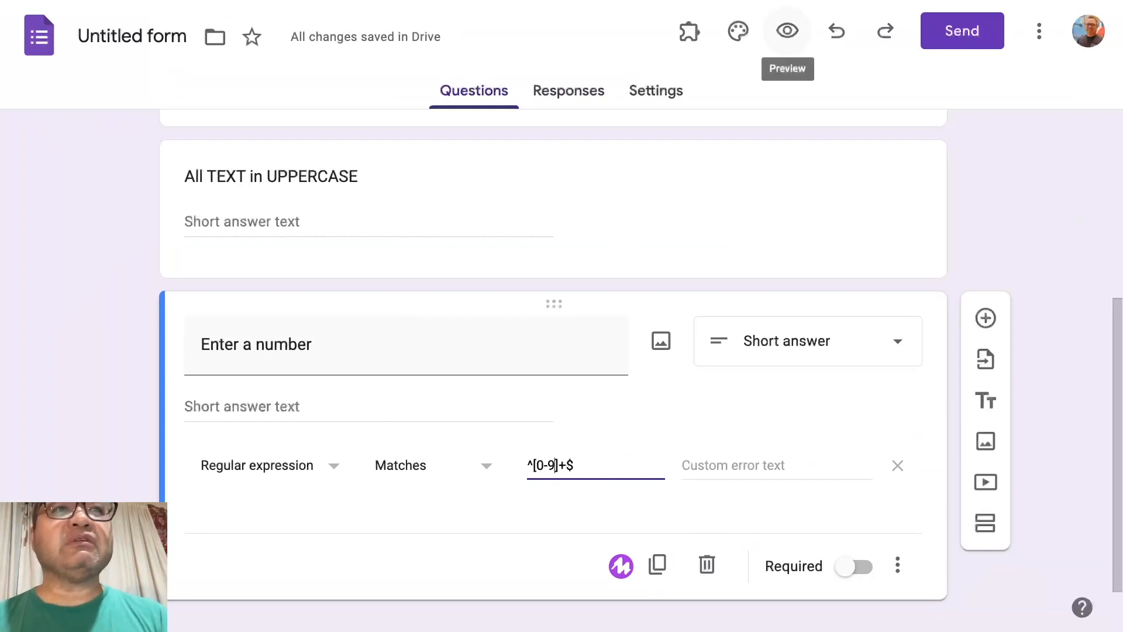
# Preview the form and test the "Enter a number" question with the answer ABC12
pyautogui.click(787, 31)
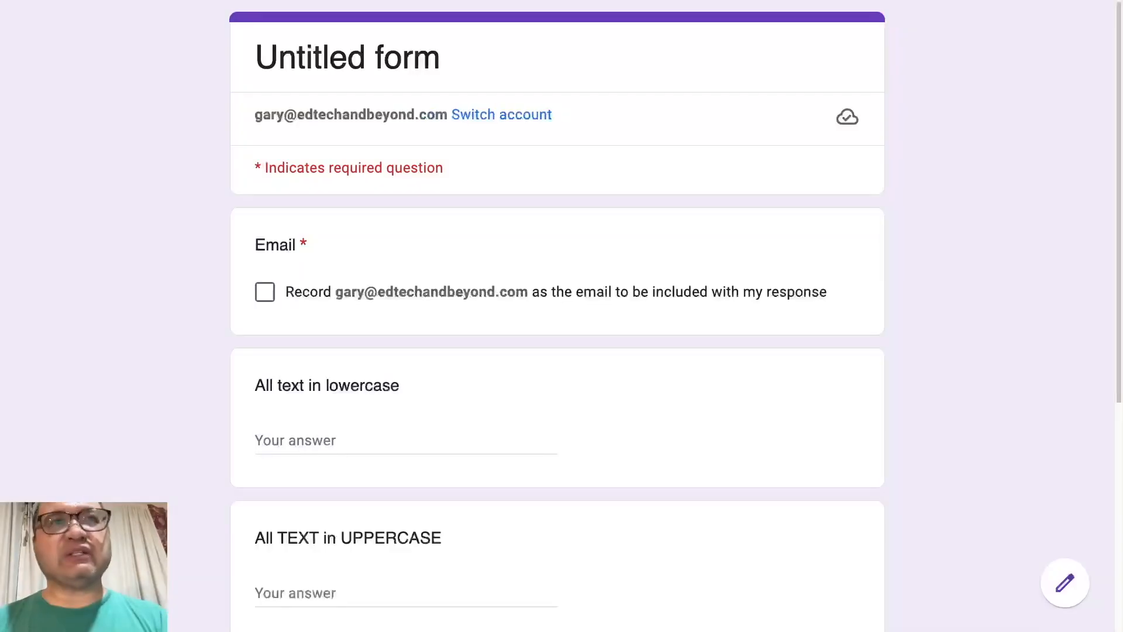
pyautogui.scroll(-6, 557, 316)
pyautogui.click(351, 389)
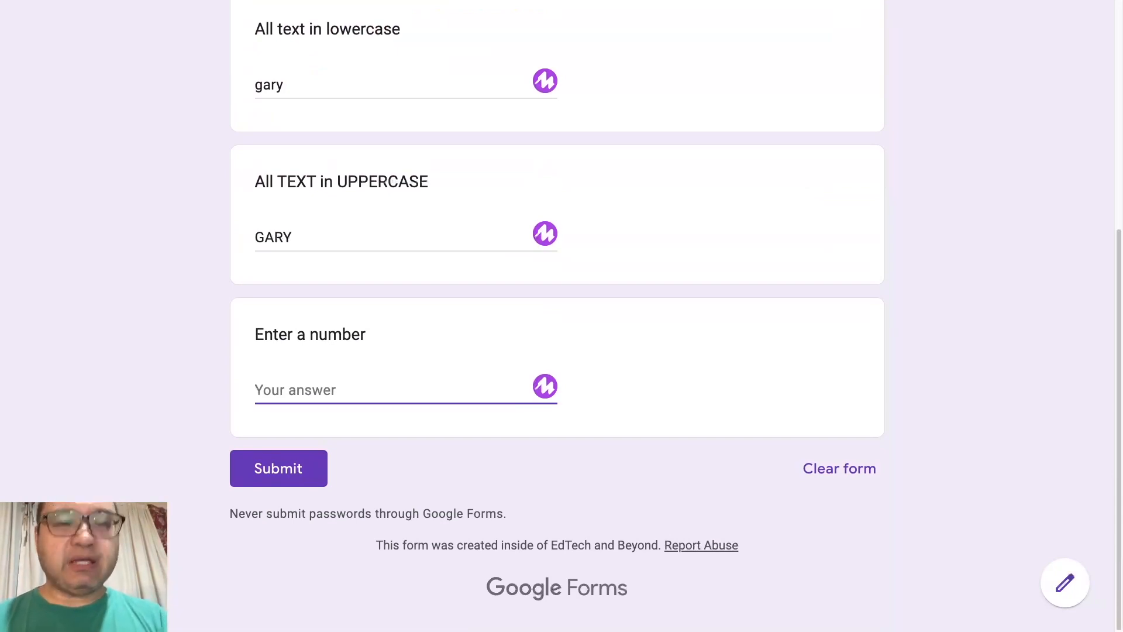
pyautogui.write('ABC')
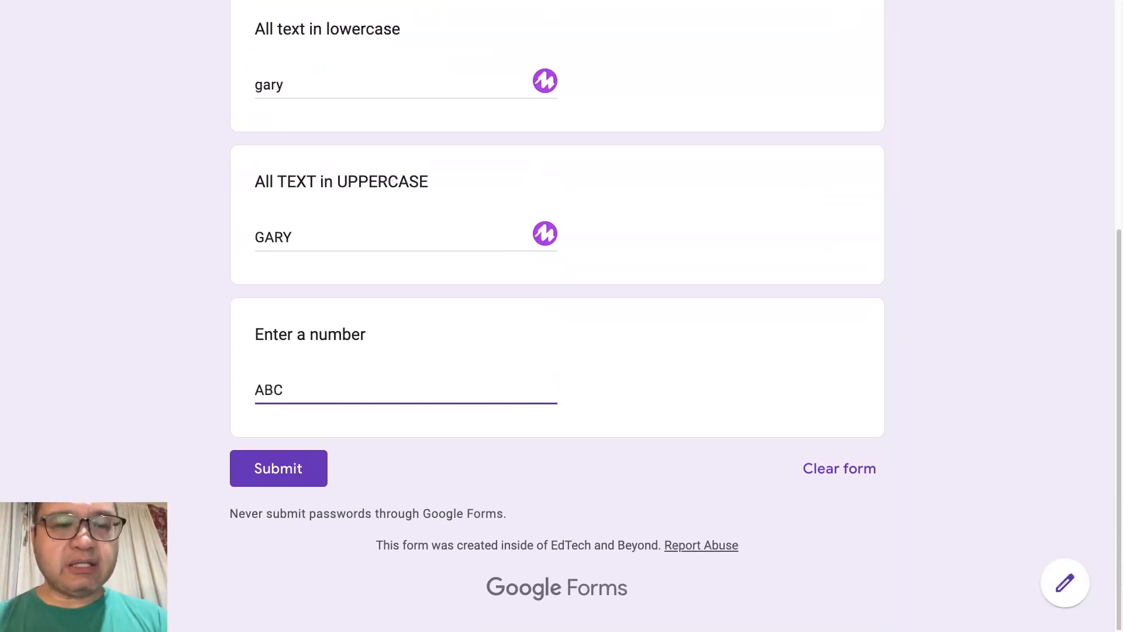
pyautogui.write('12')
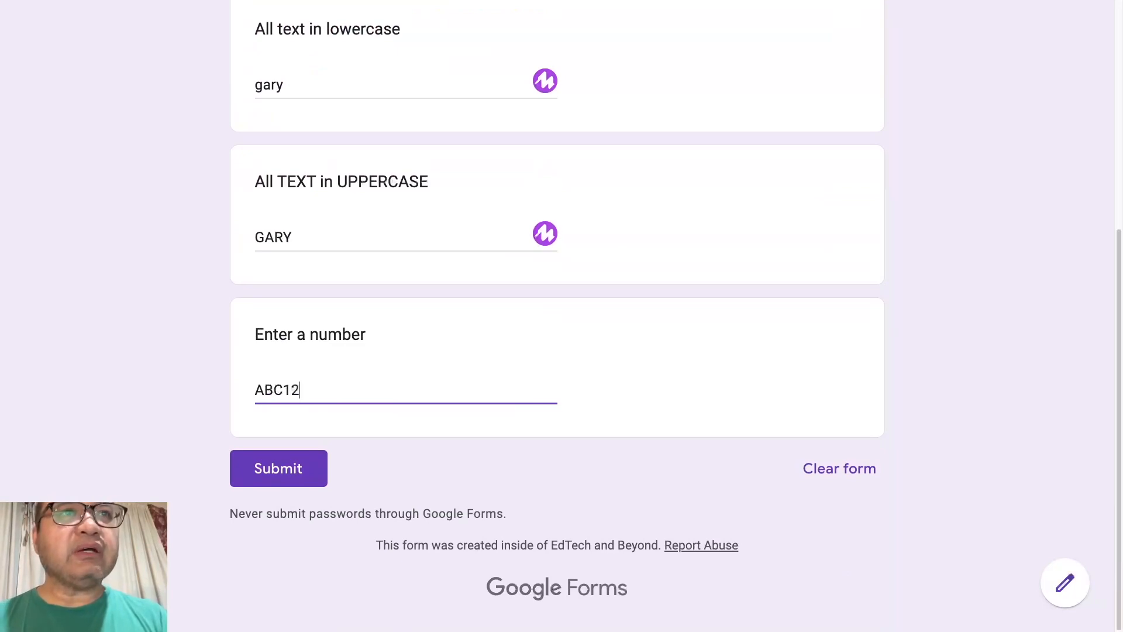
pyautogui.click(293, 237)
# Remove the letters ABC from the "Enter a number" answer, leaving only 12
pyautogui.click(327, 390)
pyautogui.moveTo(255, 390); pyautogui.dragTo(283, 390)
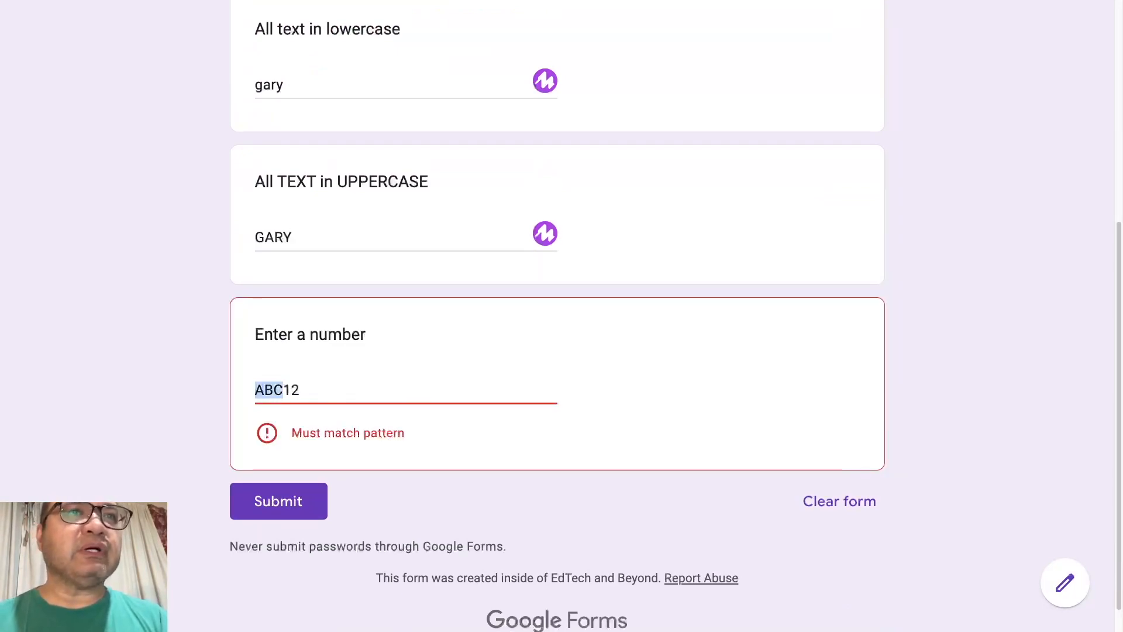
pyautogui.press('BackSpace')
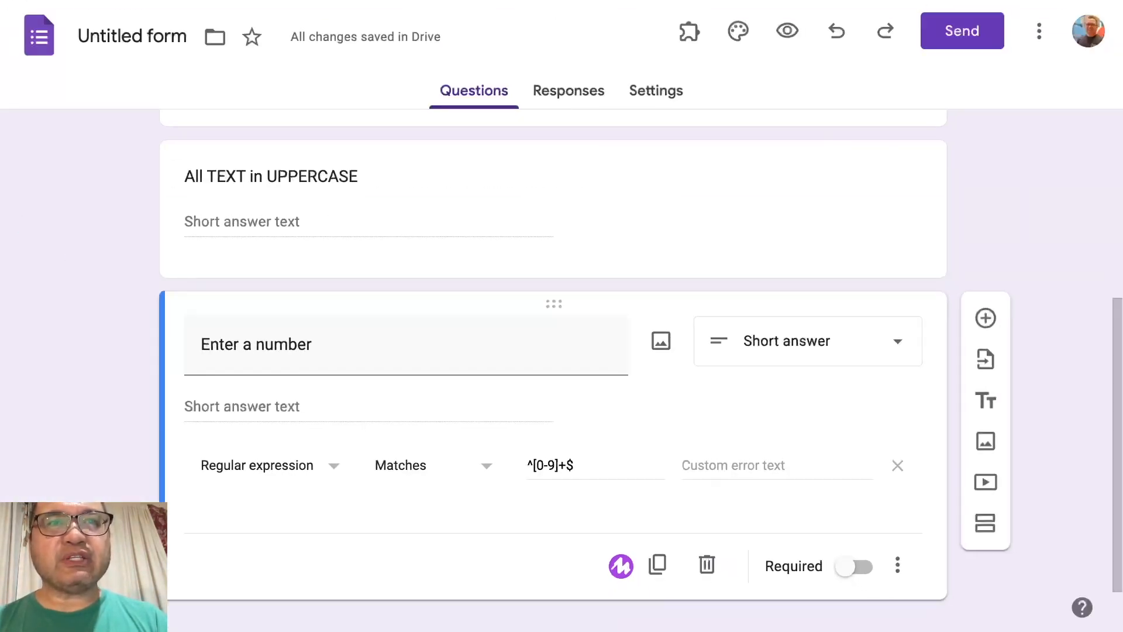
# In the form editor, add a short-answer question below "Enter a number" and title it "Enter text and numbers"
pyautogui.scroll(-2, 553, 363)
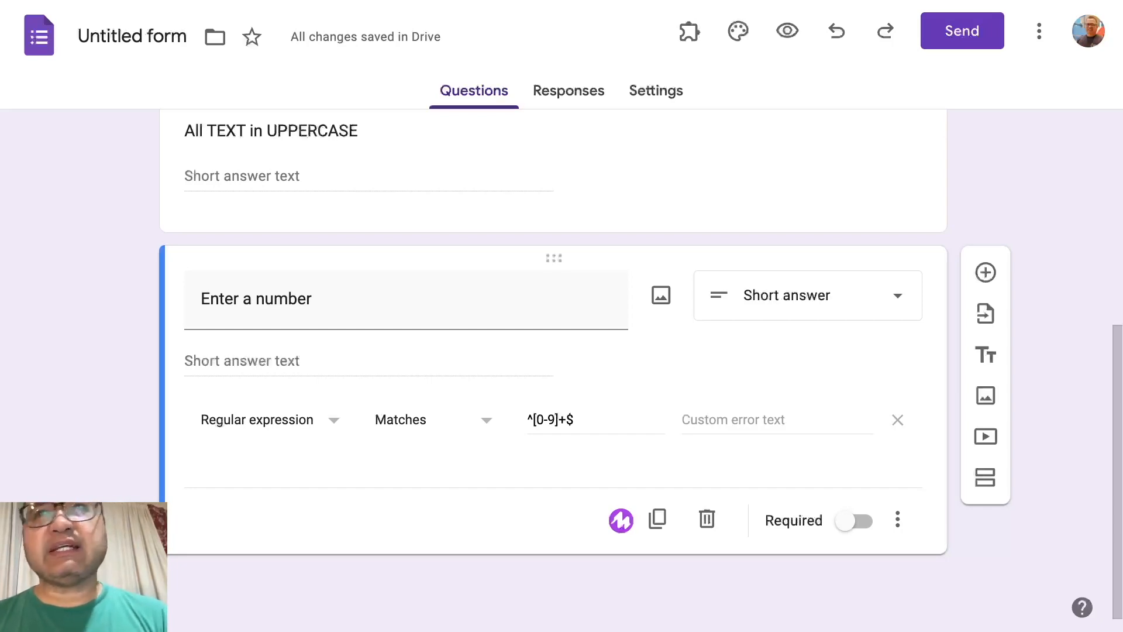
pyautogui.click(985, 272)
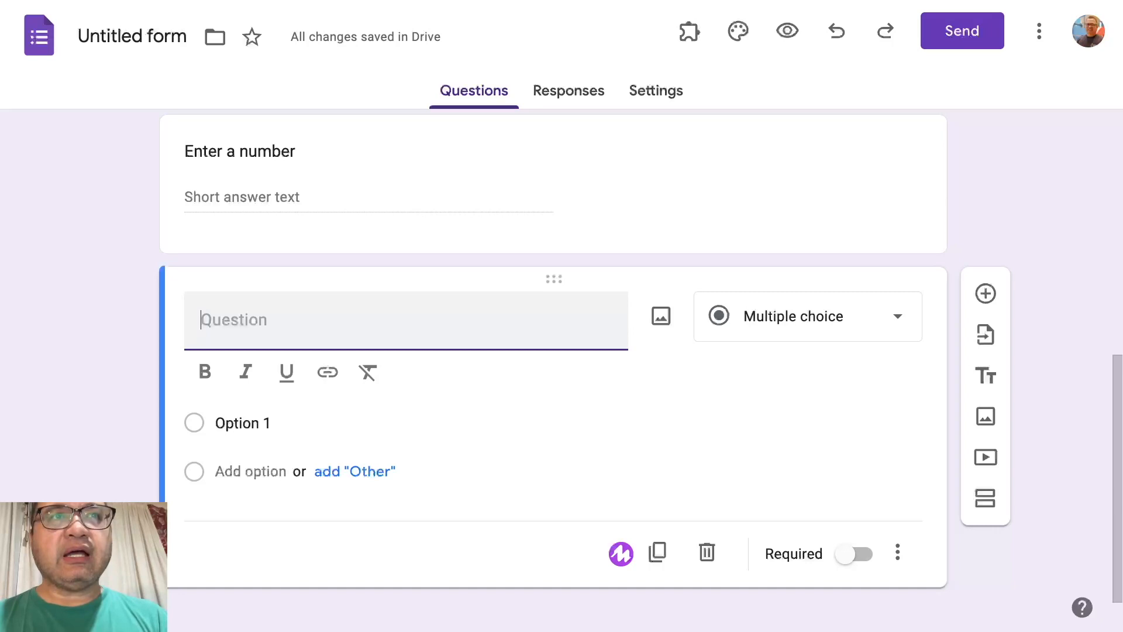
pyautogui.write('Enter ')
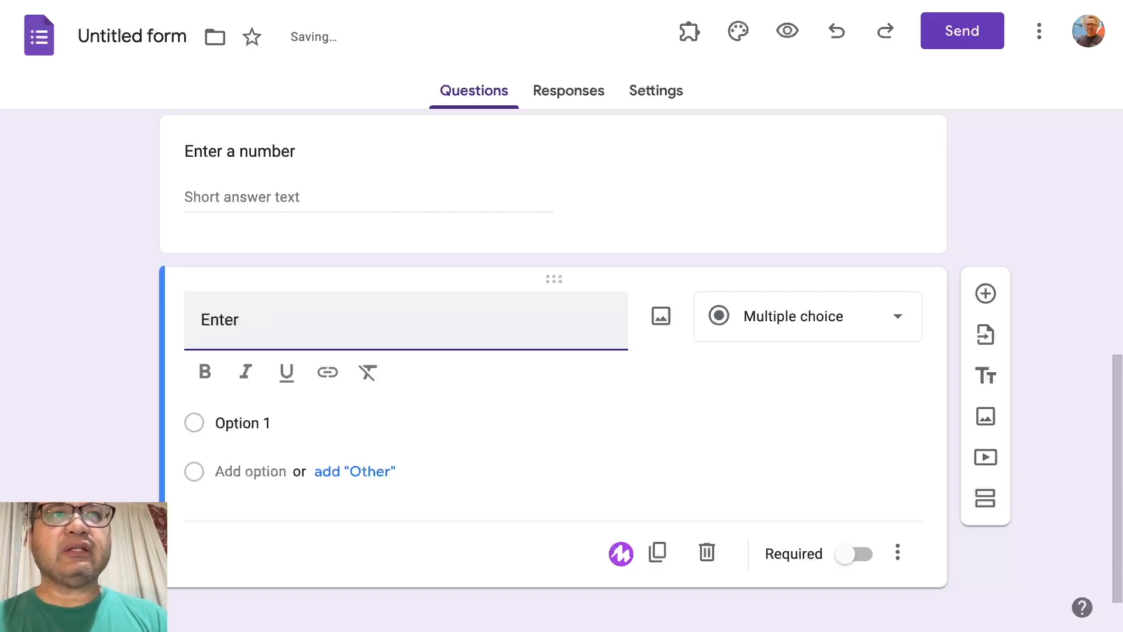
pyautogui.write('text')
pyautogui.press('BackSpace')
pyautogui.press('BackSpace')
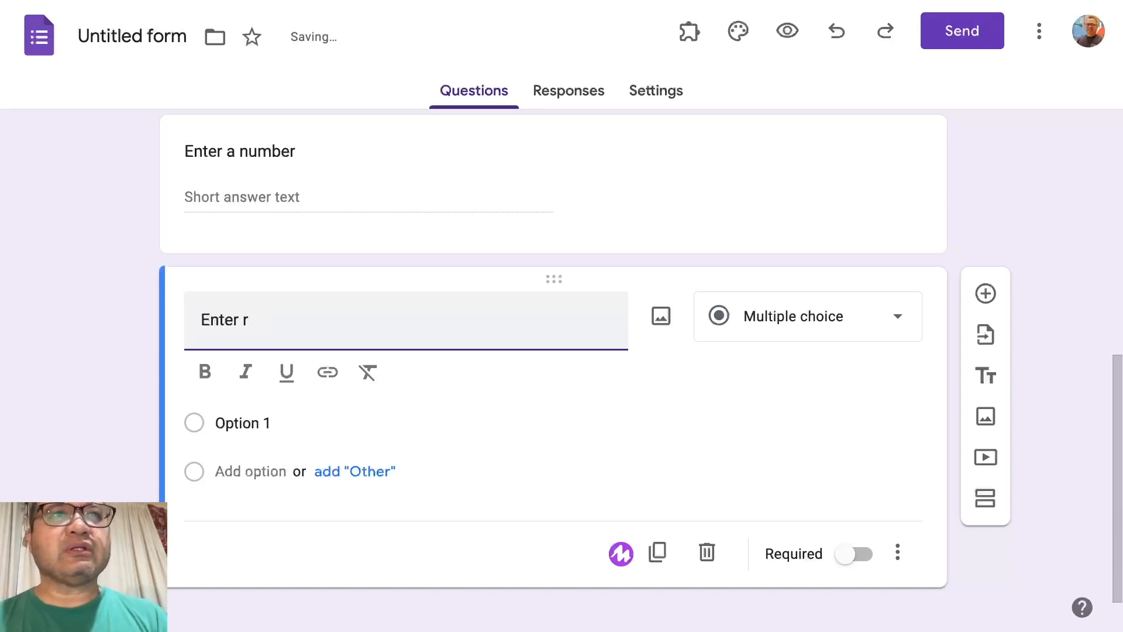
pyautogui.write('xt and num')
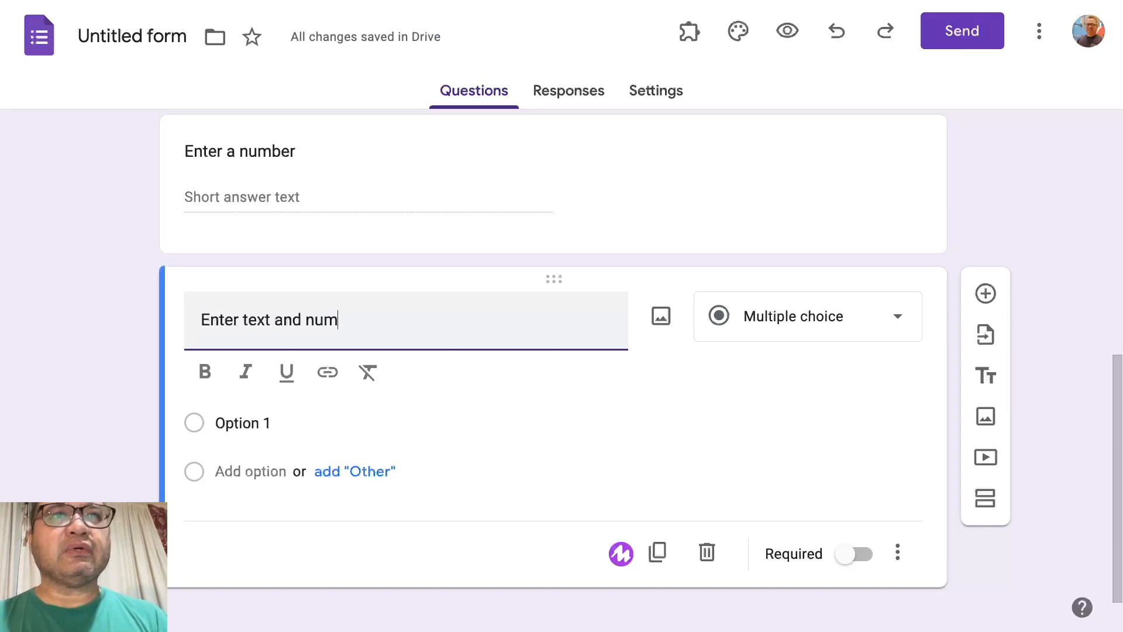
pyautogui.write('bers')
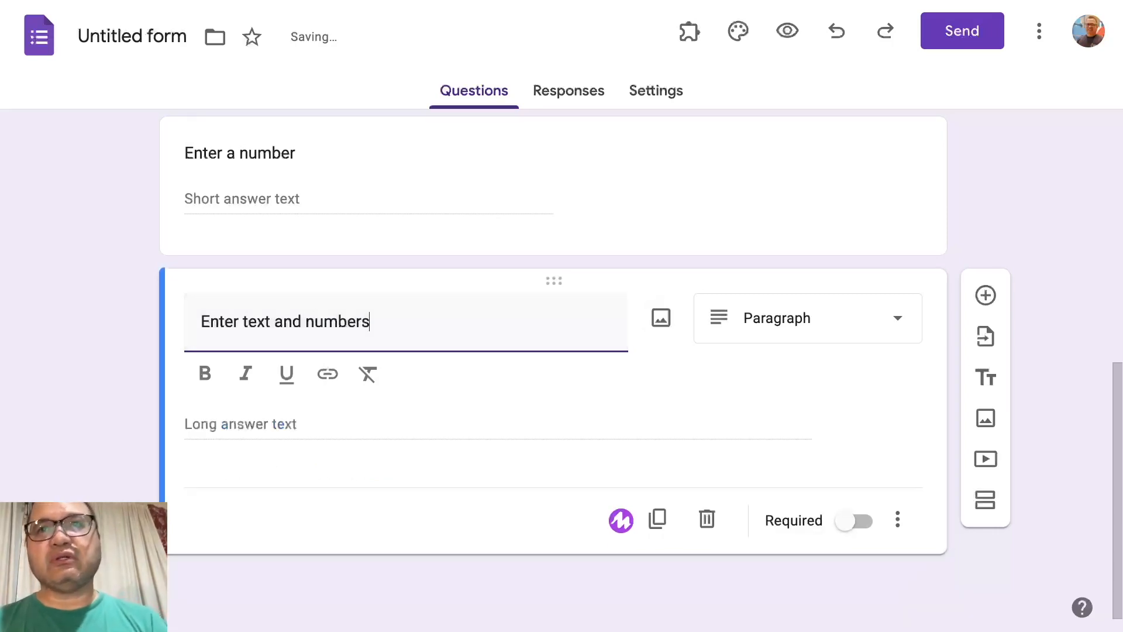
pyautogui.click(807, 319)
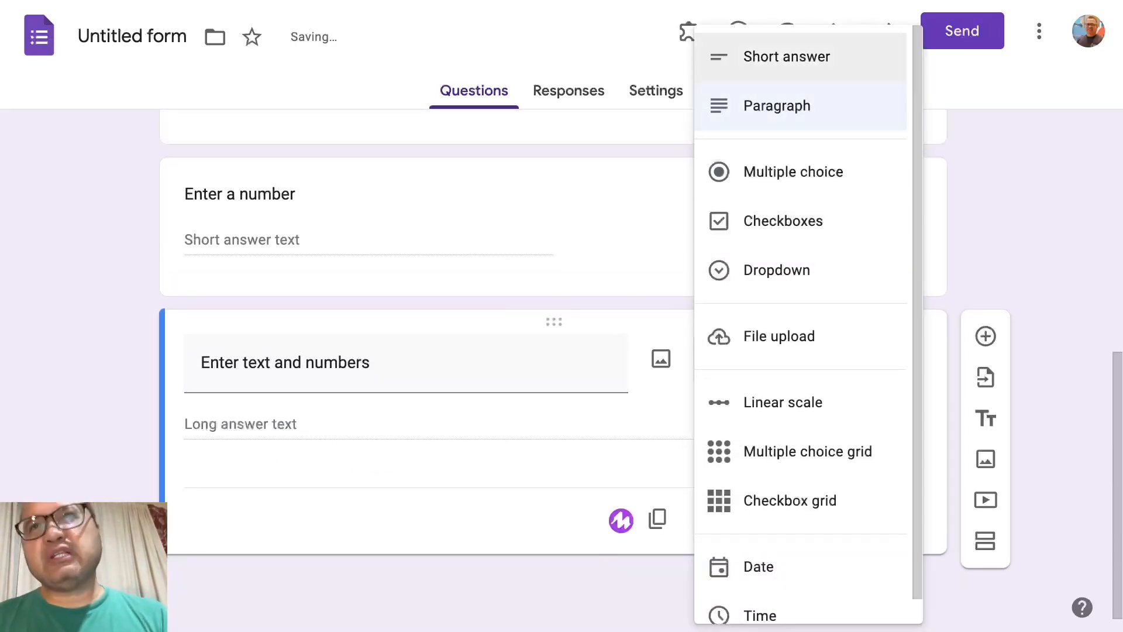
pyautogui.click(786, 56)
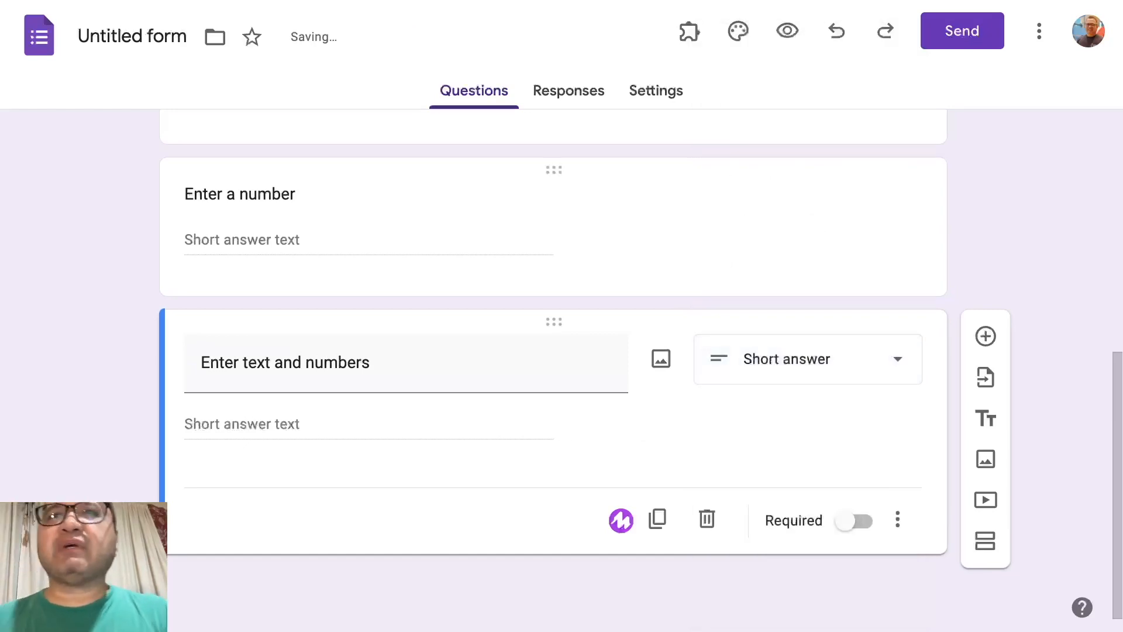
# Add response validation to the "Enter text and numbers" question, set to Regular expression and Matches
pyautogui.click(897, 519)
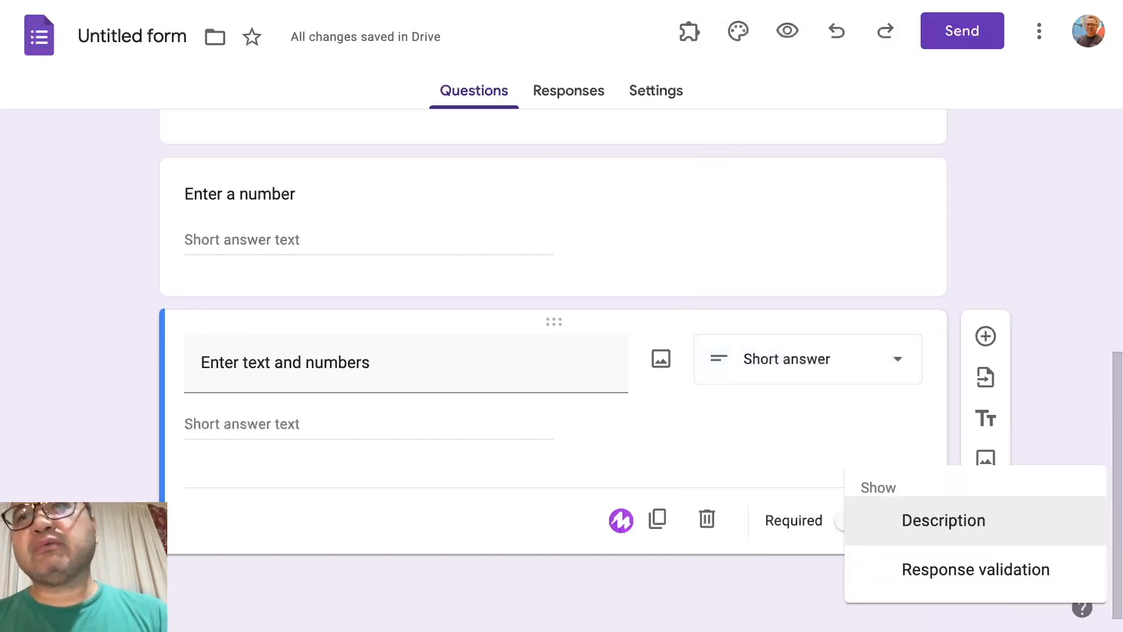
pyautogui.click(975, 569)
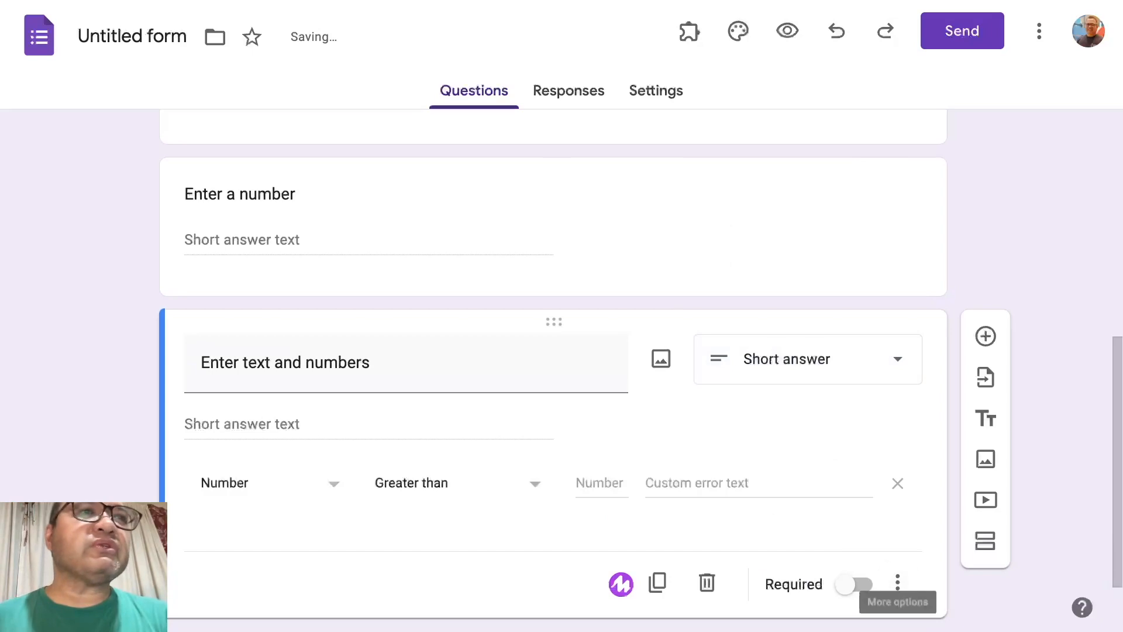
pyautogui.click(269, 482)
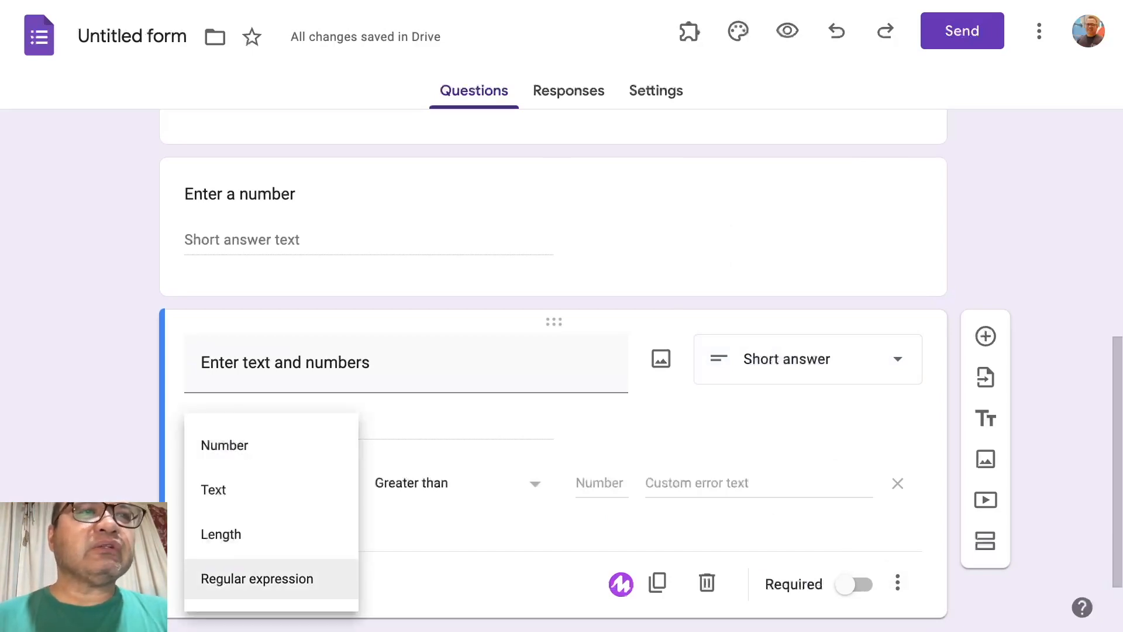
pyautogui.click(258, 578)
pyautogui.click(429, 482)
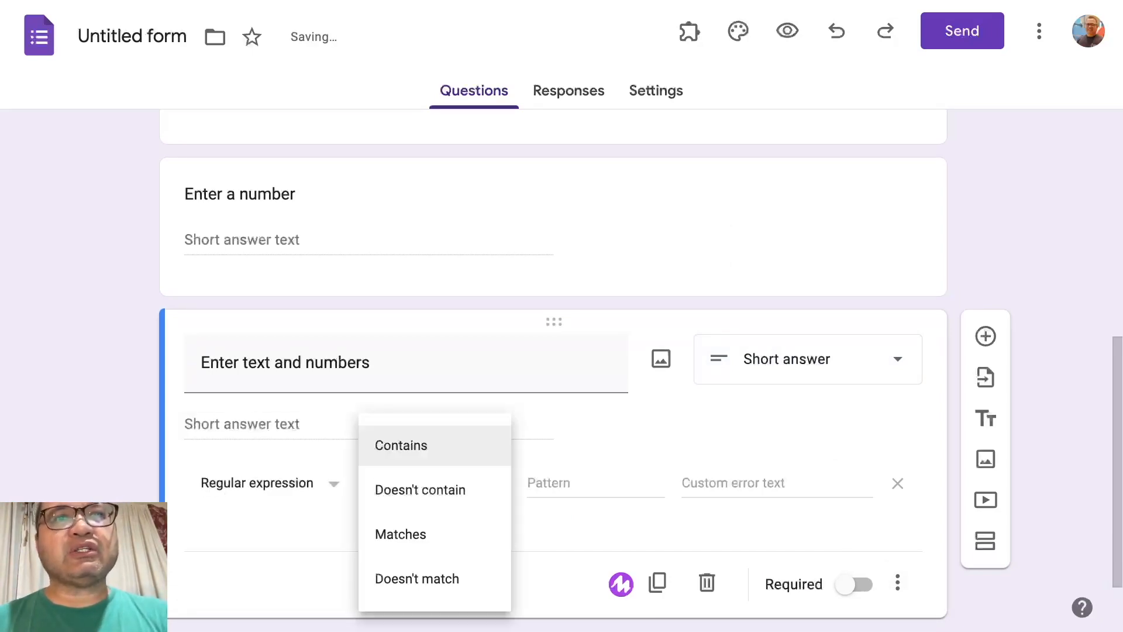
pyautogui.click(409, 534)
# Enter the pattern ^[A-Z, 0-9]+$ for the "Enter text and numbers" question's validation rule
pyautogui.click(560, 483)
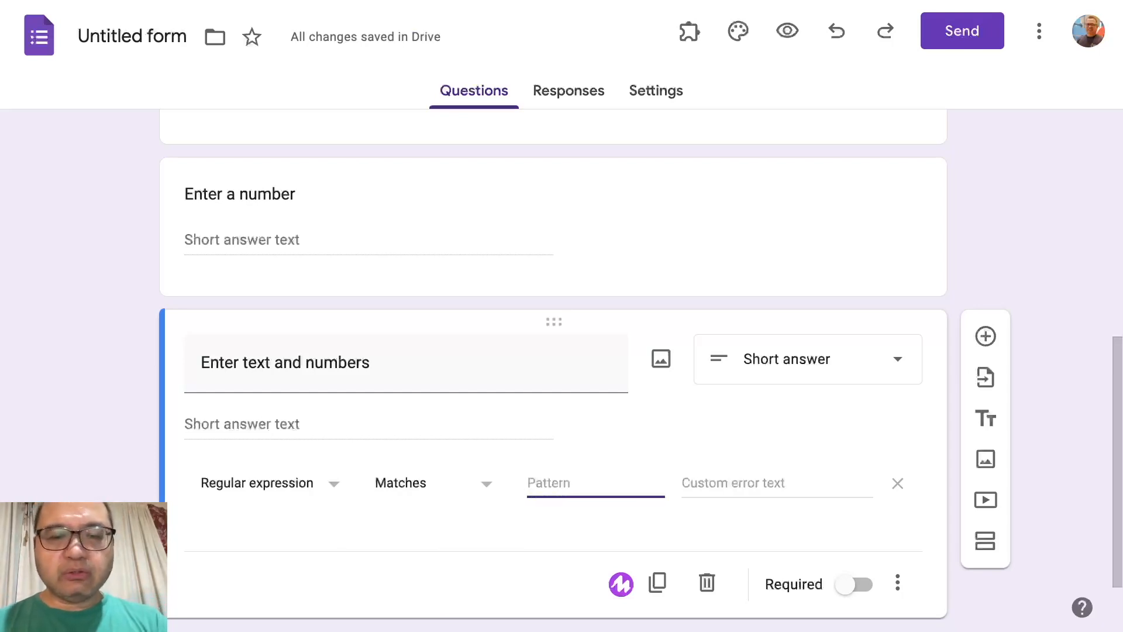
pyautogui.write('^[]')
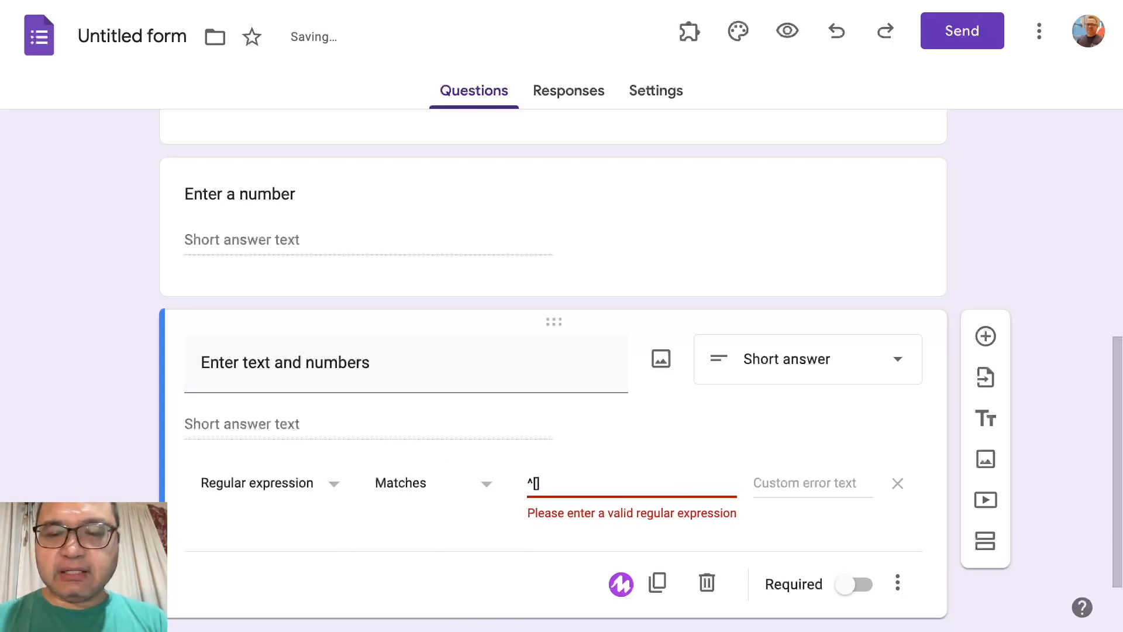
pyautogui.write('+')
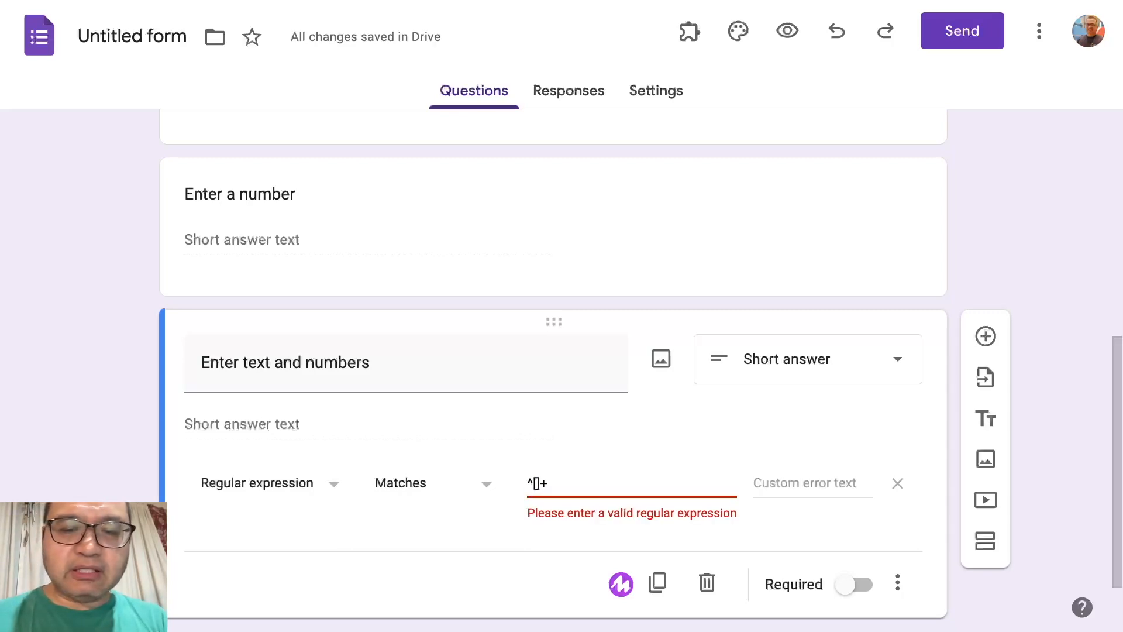
pyautogui.write('$')
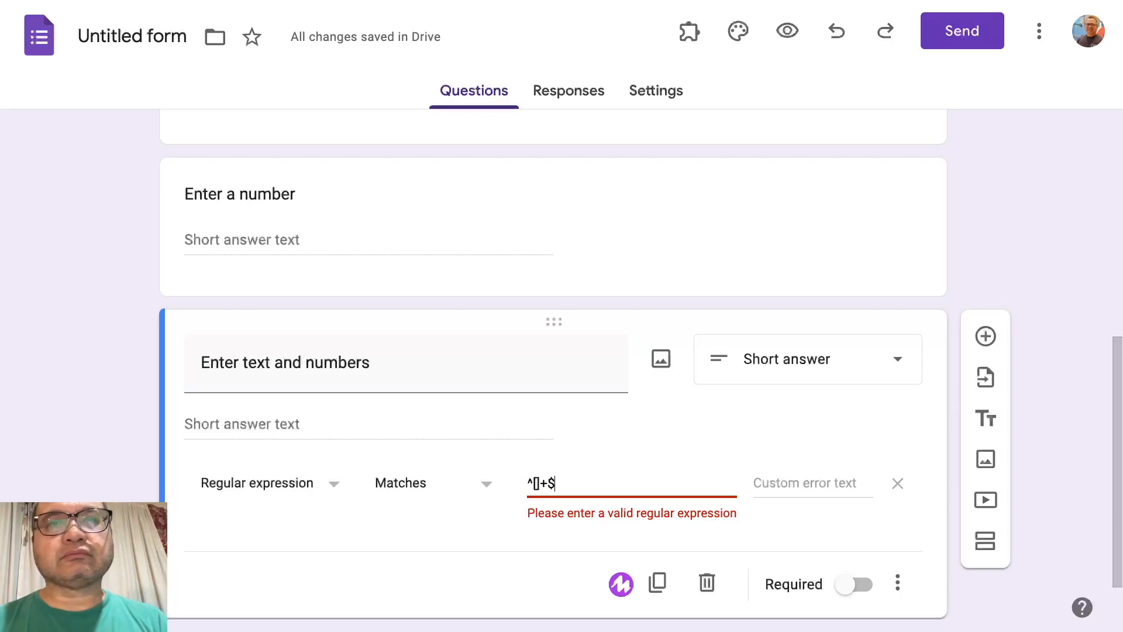
pyautogui.press('Left')
pyautogui.press('Left')
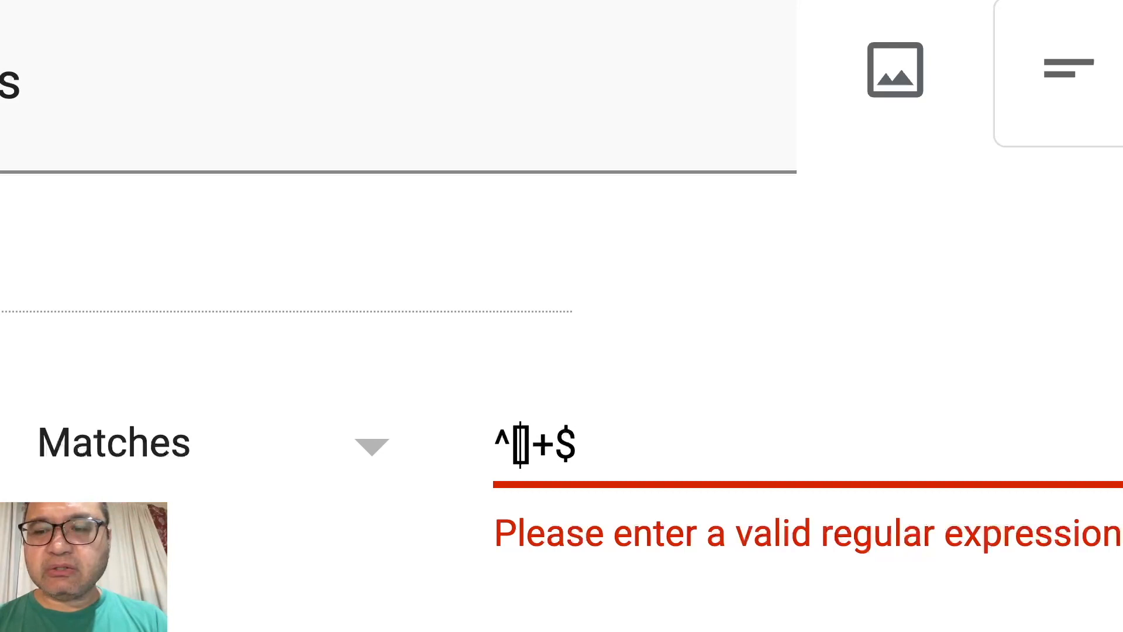
pyautogui.write('A-Z')
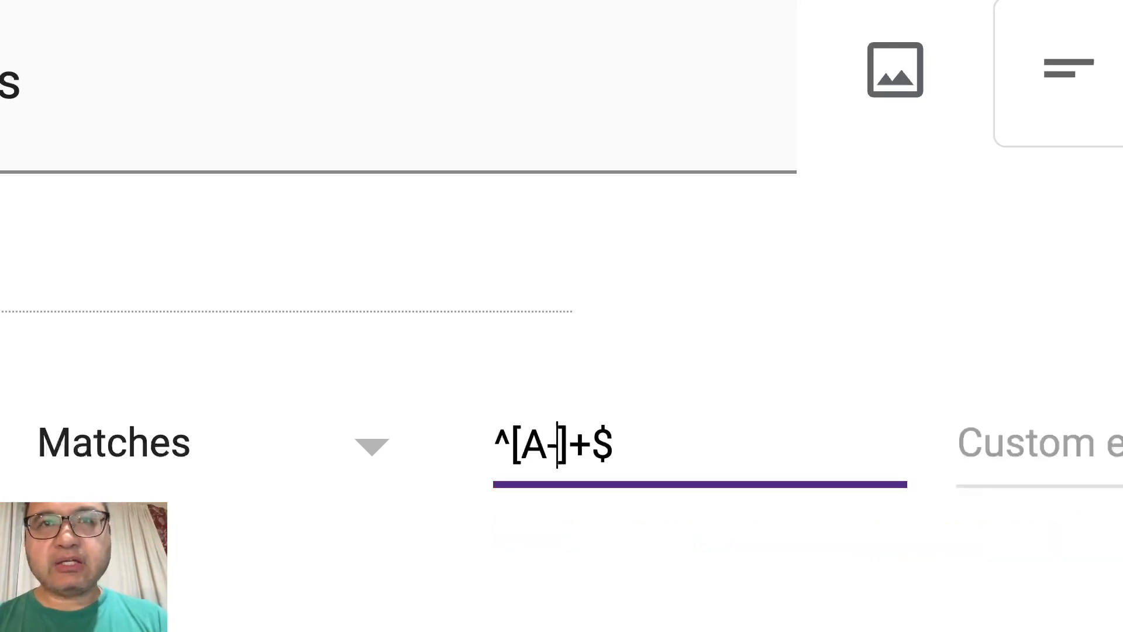
pyautogui.write(', 0')
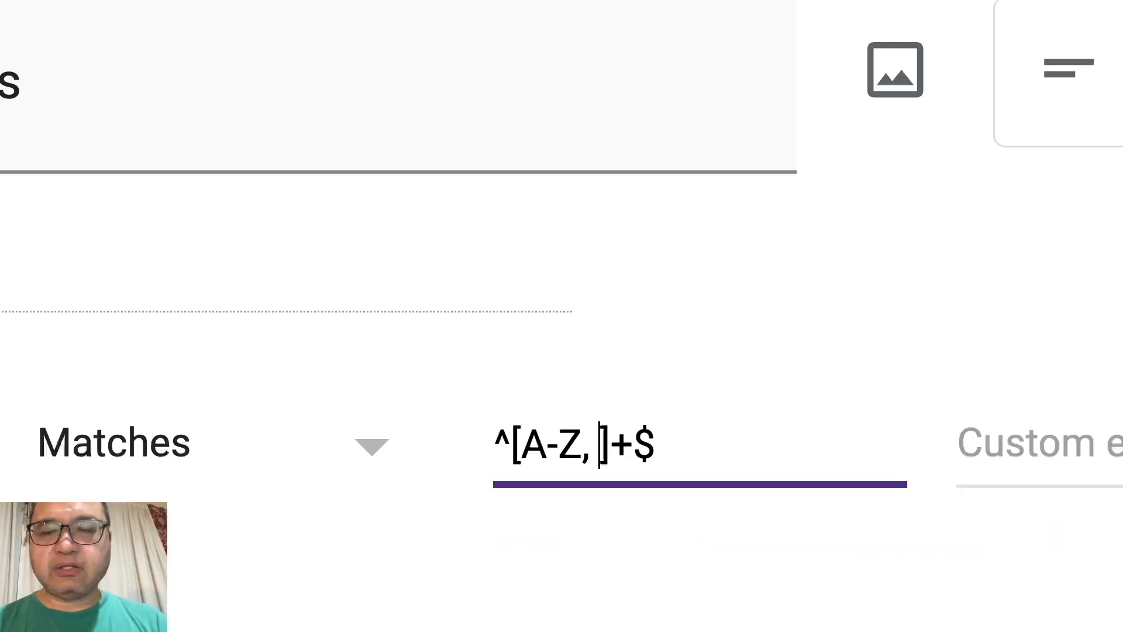
pyautogui.write('-9')
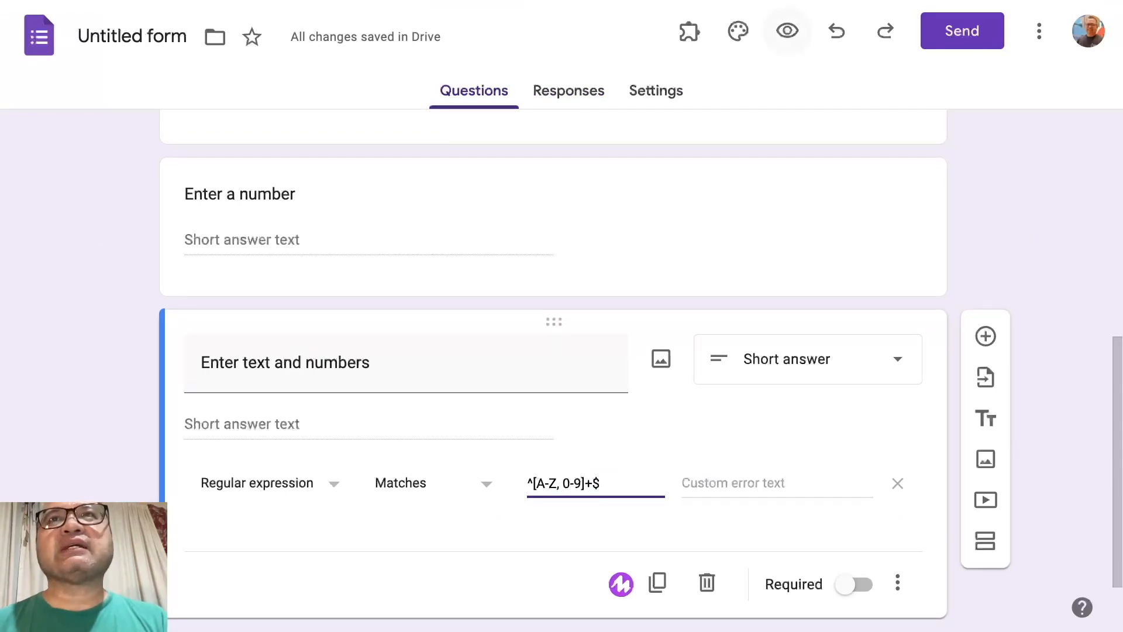
# Preview the form and test the "Enter text and numbers" question with the answer abc123
pyautogui.click(787, 30)
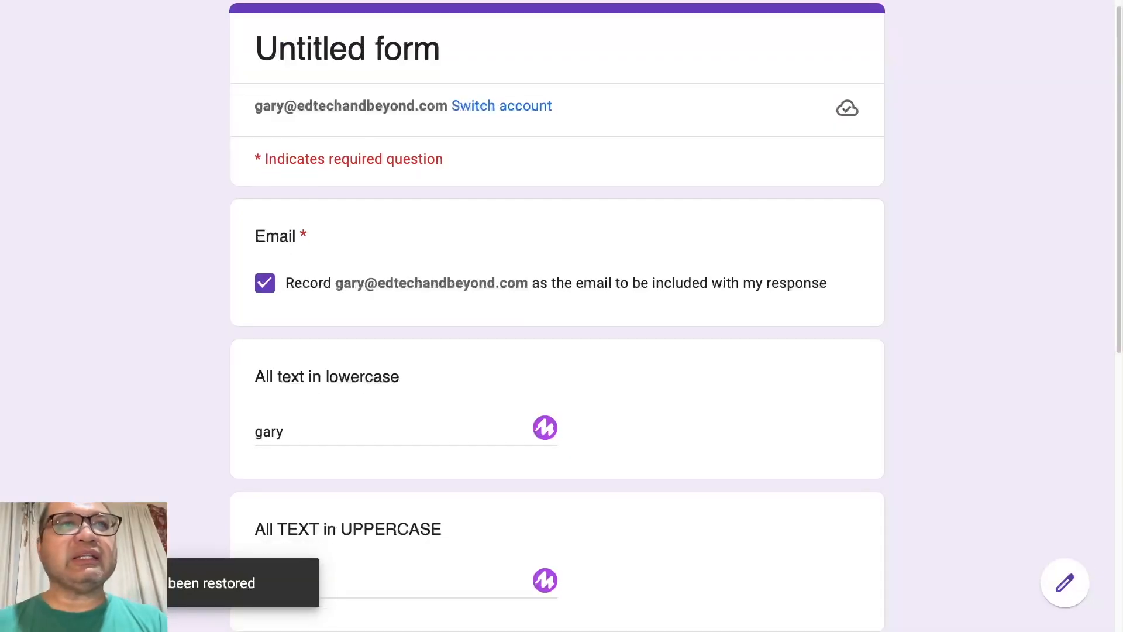
pyautogui.scroll(-8, 556, 316)
pyautogui.click(302, 389)
pyautogui.scroll(3, 302, 392)
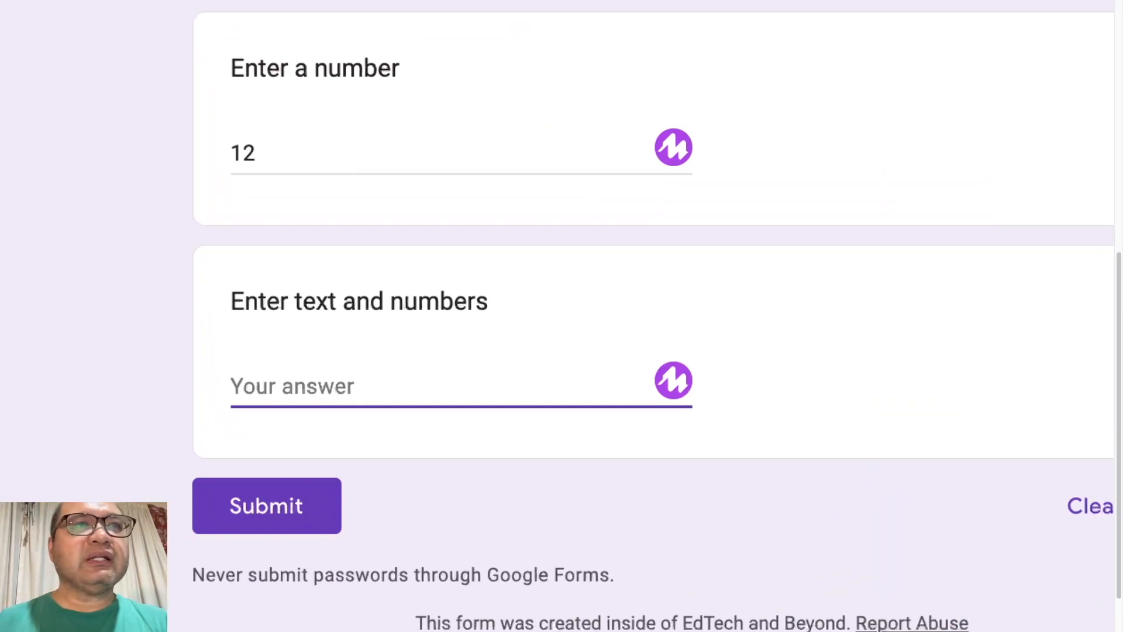
pyautogui.scroll(3, 303, 394)
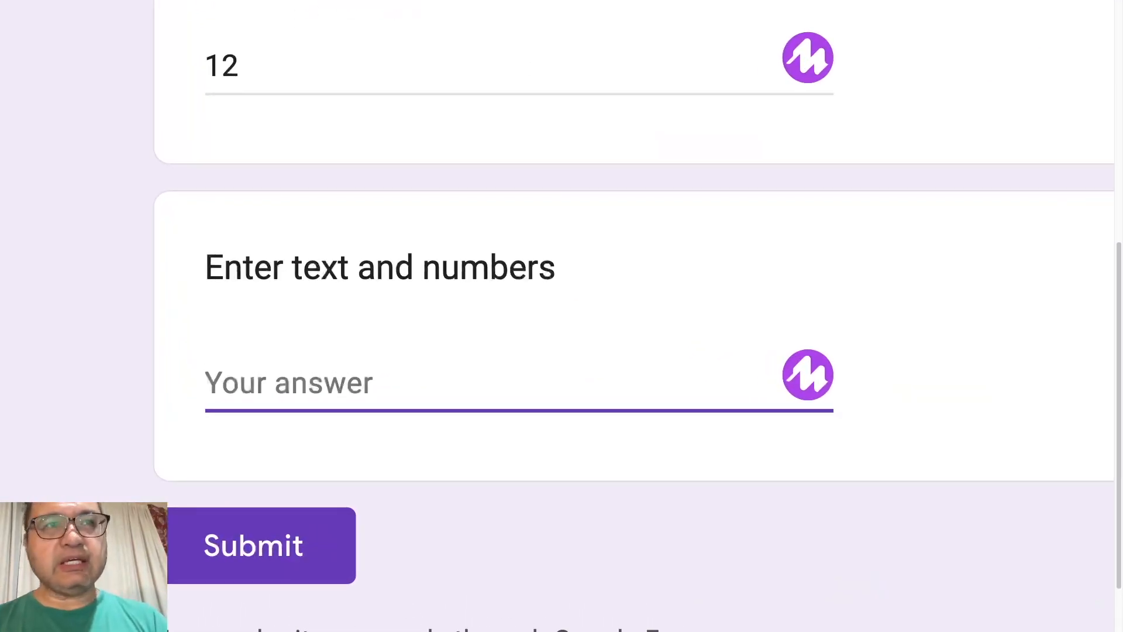
pyautogui.write('abc')
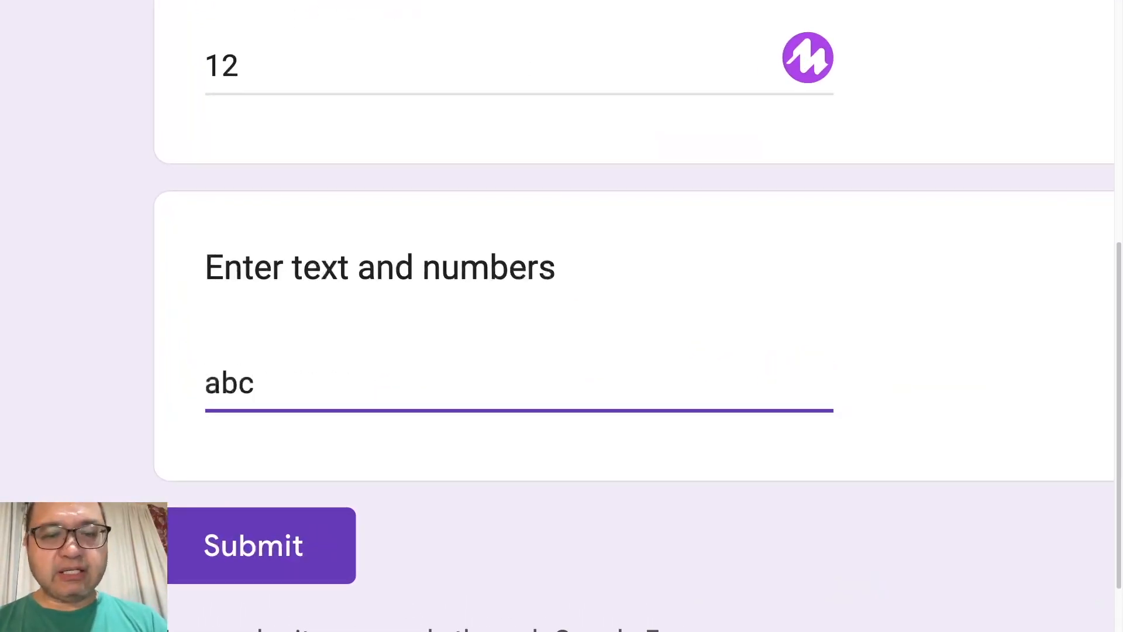
pyautogui.write('123')
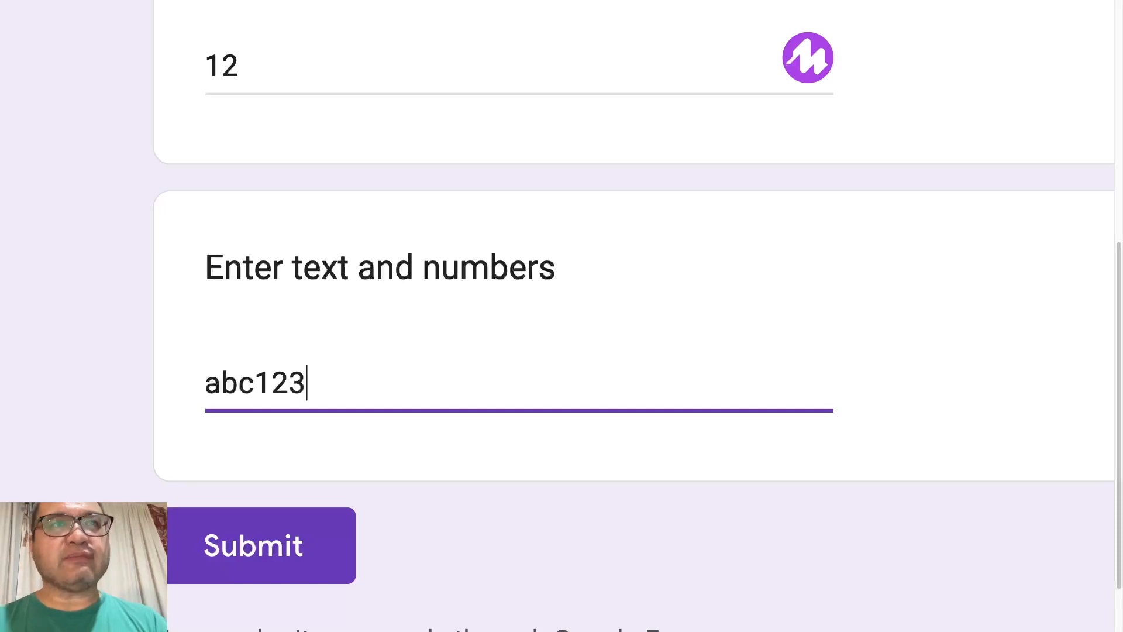
pyautogui.click(321, 66)
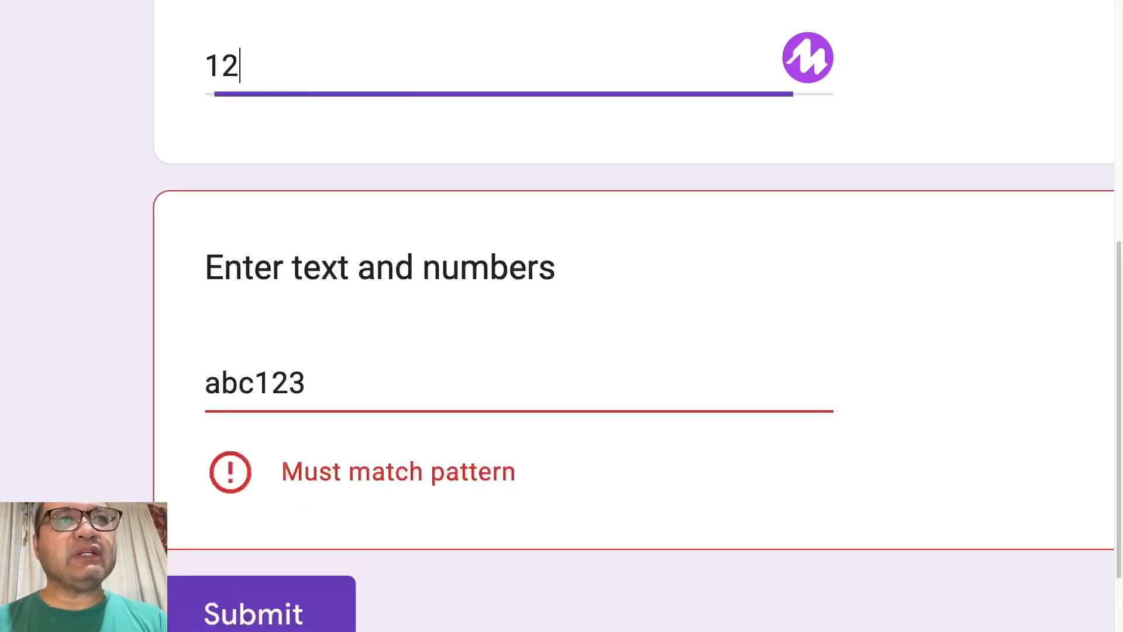
# Replace the "Enter text and numbers" answer with ABC1234 to test it against the pattern
pyautogui.click(356, 383)
pyautogui.press('super+a')
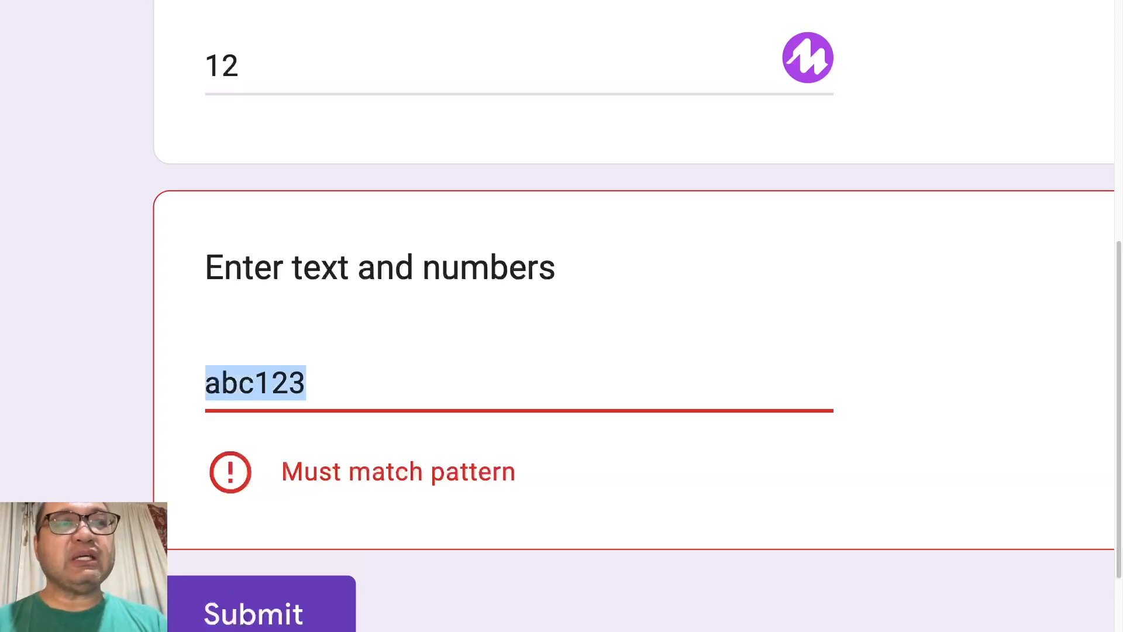
pyautogui.write('ABC')
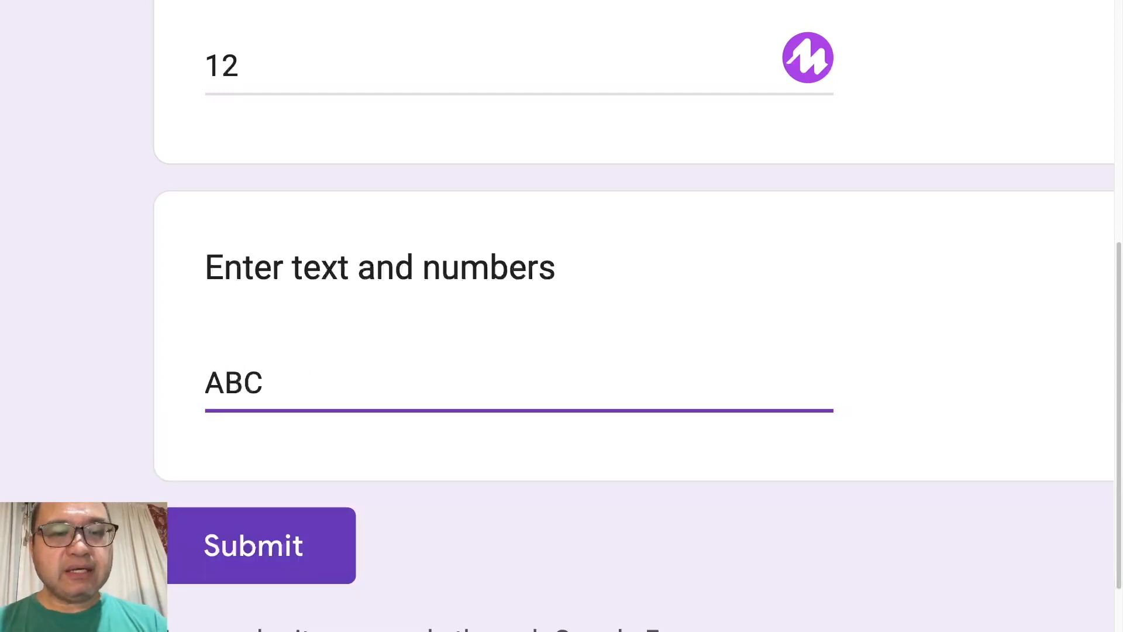
pyautogui.write('1234')
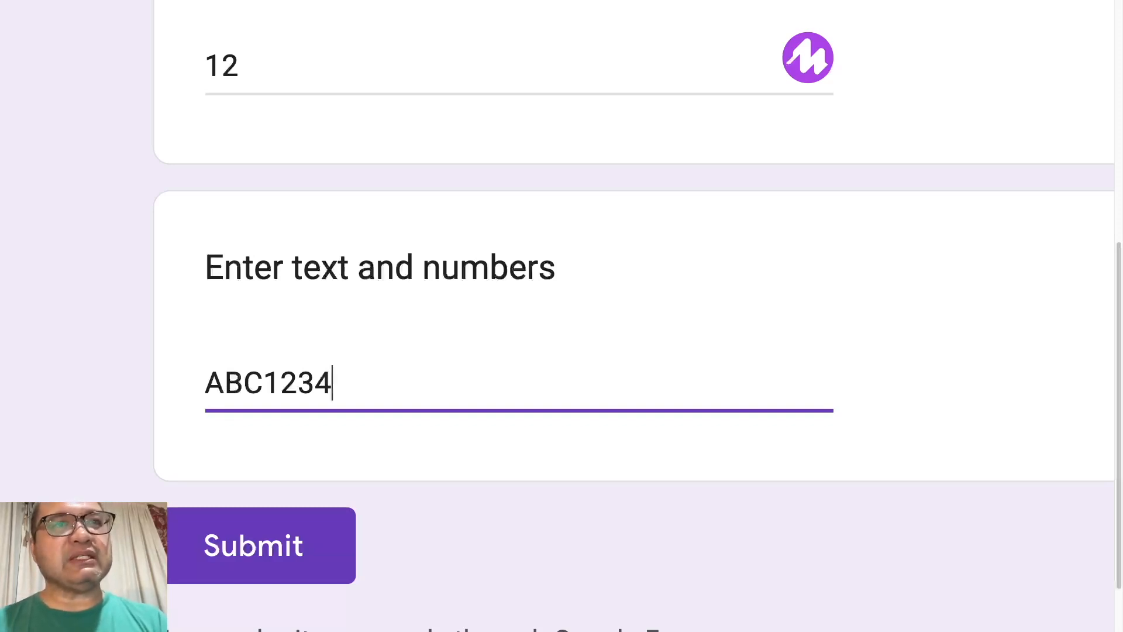
pyautogui.press('Tab')
# Append an asterisk to the "Enter text and numbers" answer and test the special character against the rule
pyautogui.click(380, 383)
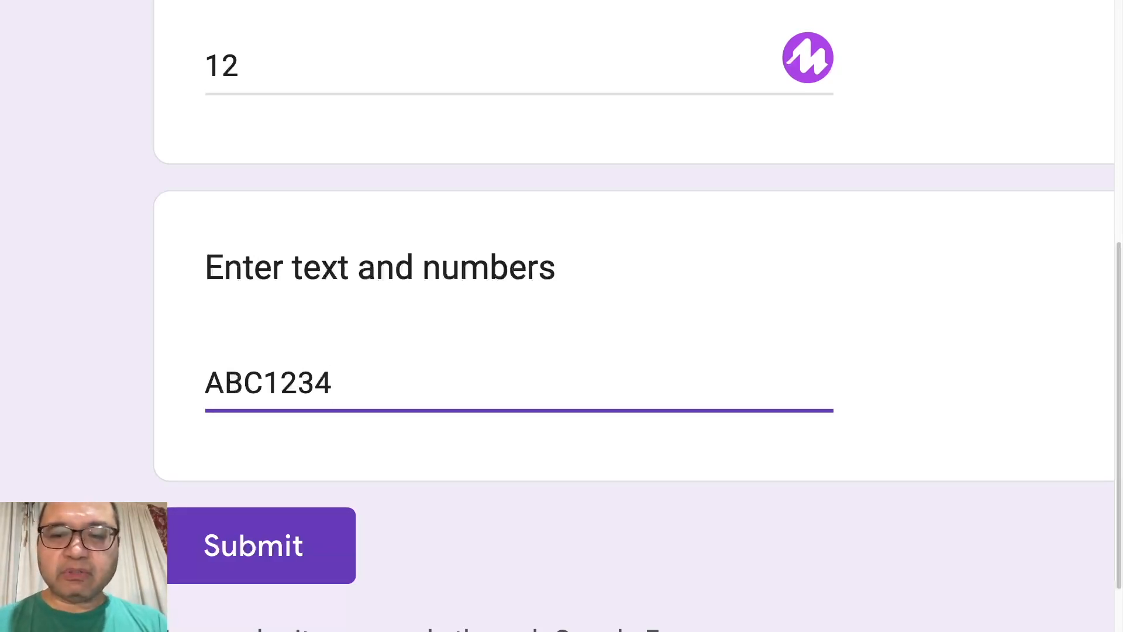
pyautogui.write('8')
pyautogui.press('BackSpace')
pyautogui.write('*')
pyautogui.click(273, 66)
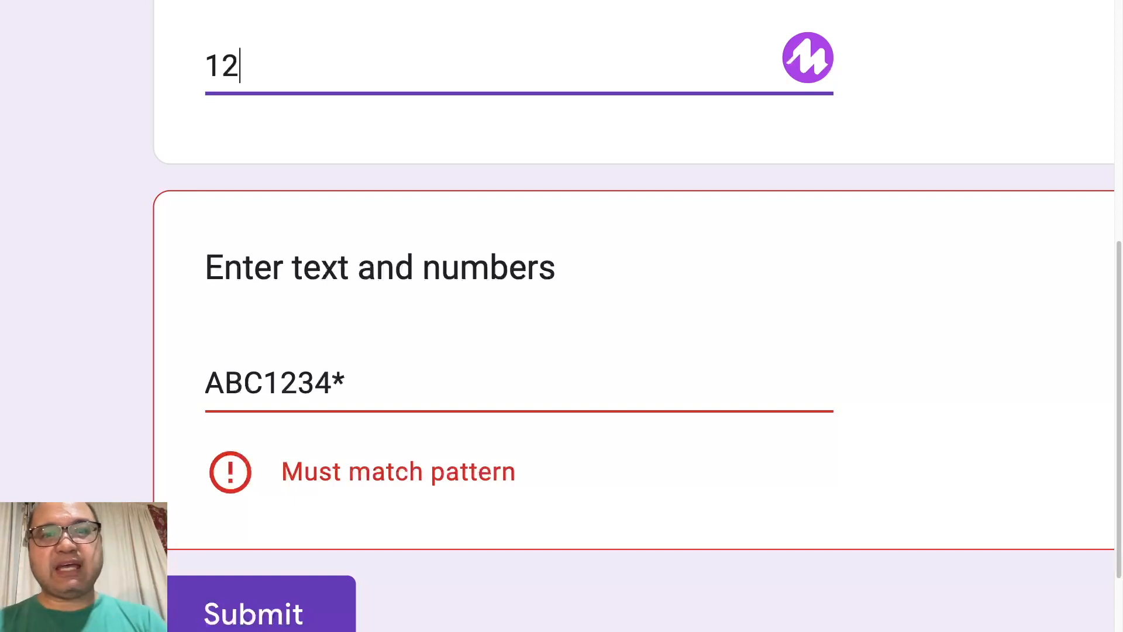
# Insert the uppercase letters DEFG after ABC in the "Enter text and numbers" answer
pyautogui.click(264, 383)
pyautogui.write('def')
pyautogui.press('BackSpace')
pyautogui.press('BackSpace')
pyautogui.press('BackSpace')
pyautogui.write('E')
pyautogui.press('BackSpace')
pyautogui.write('DE')
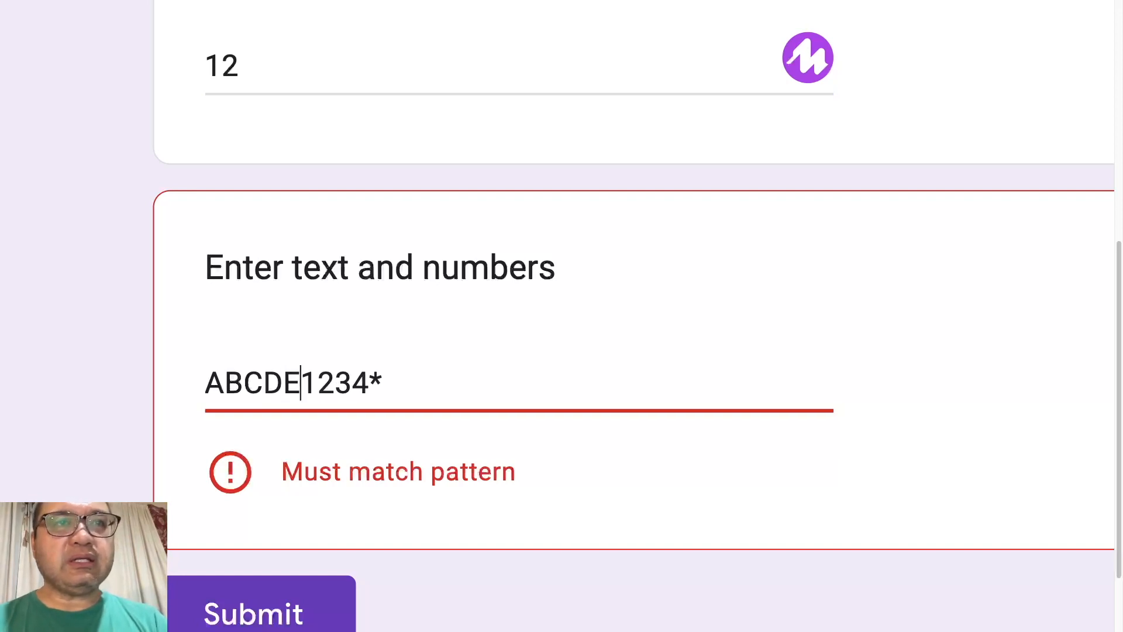
pyautogui.write('FG')
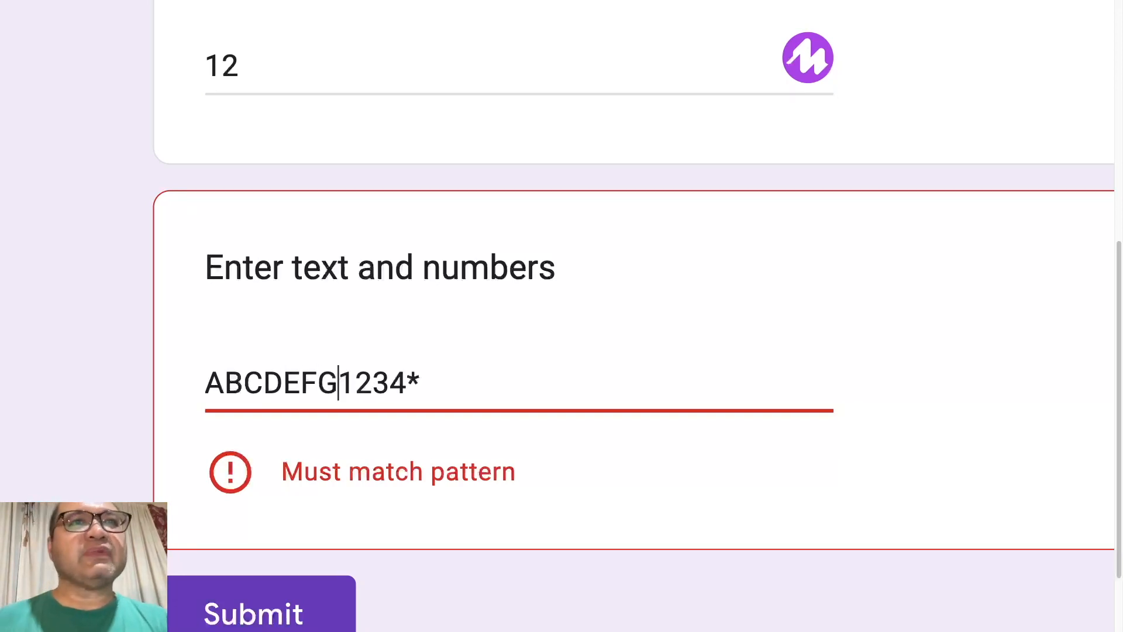
# Remove the asterisk from the end of the "Enter text and numbers" answer and recheck it
pyautogui.click(421, 383)
pyautogui.press('BackSpace')
pyautogui.press('Tab')
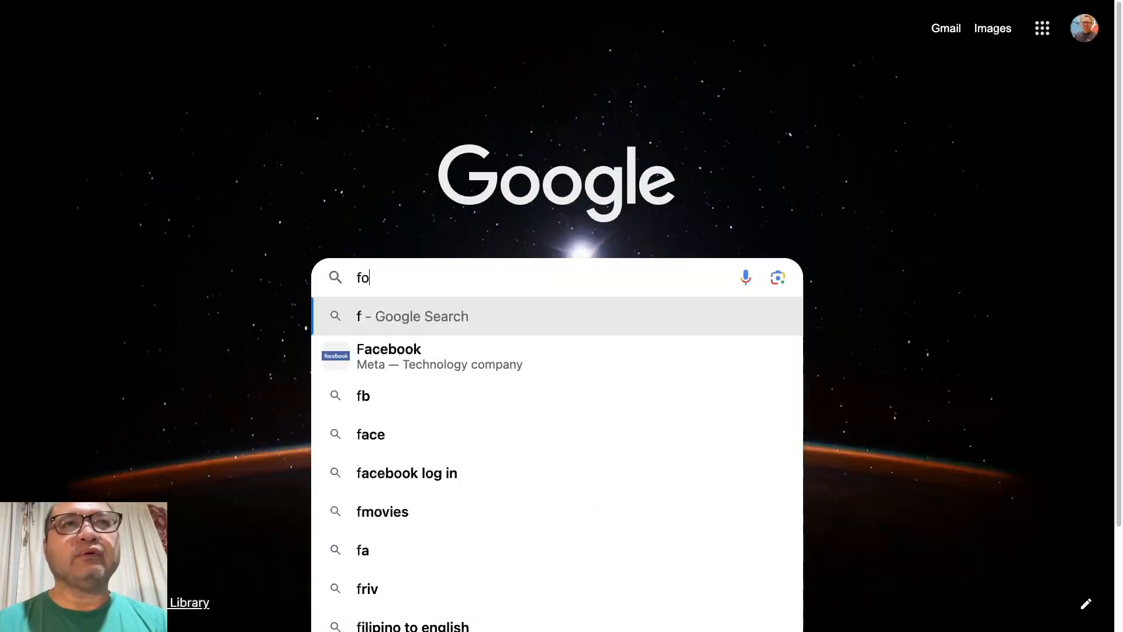
# Create another blank form through forms.new and set its title to "RegEx"
pyautogui.write('rms.new')
pyautogui.press('Return')
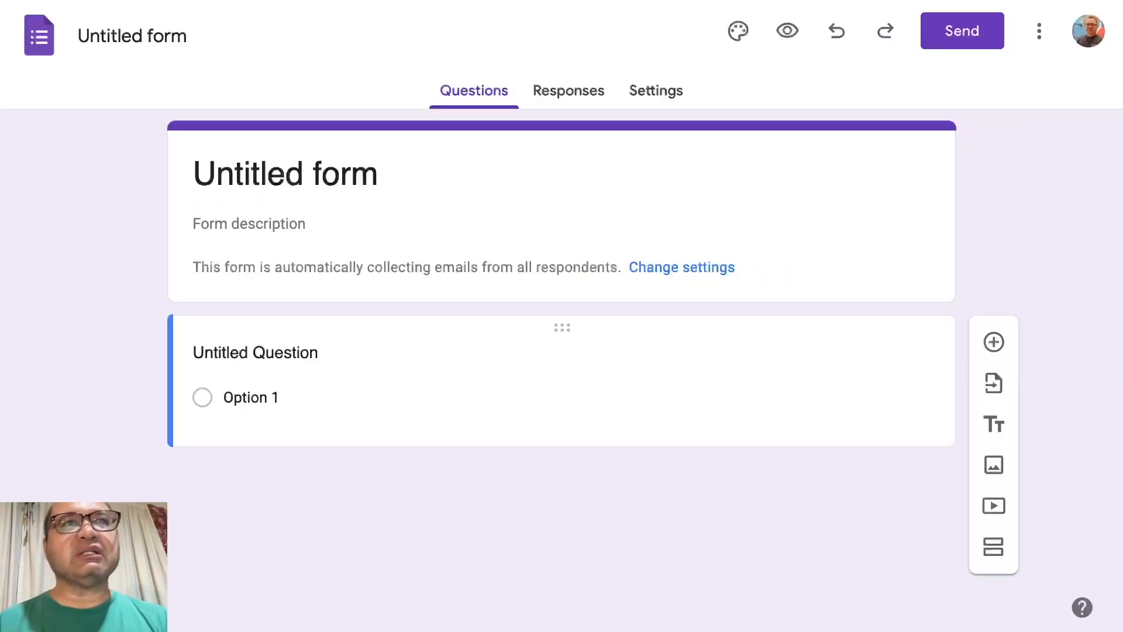
pyautogui.hotkey('ctrl', 'a')
pyautogui.write('RegEX')
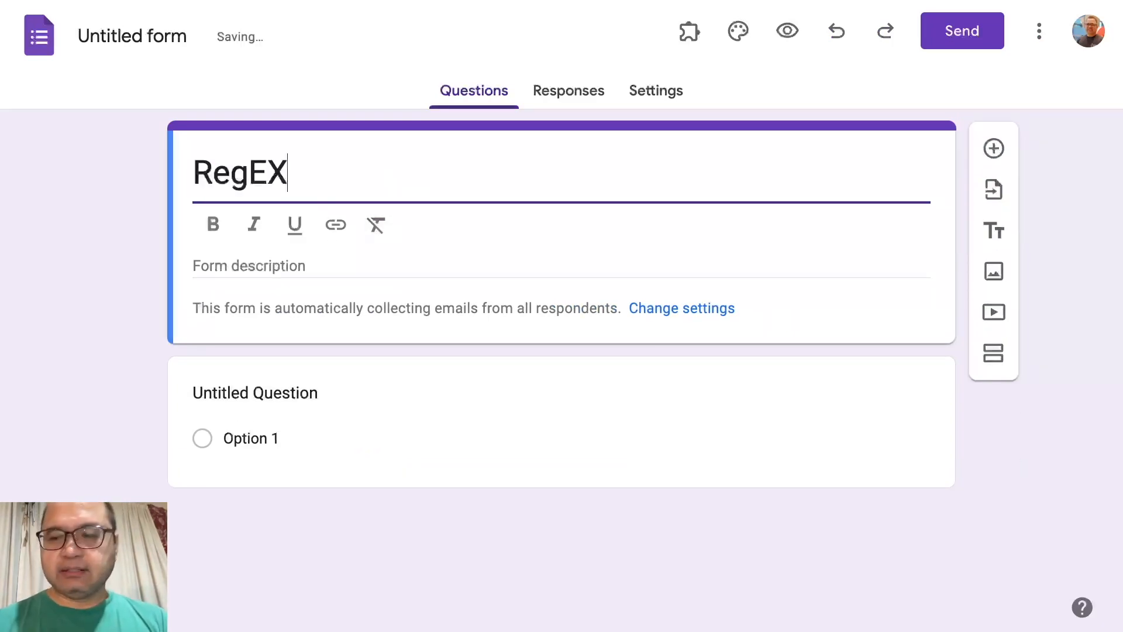
pyautogui.press('BackSpace')
pyautogui.write('x')
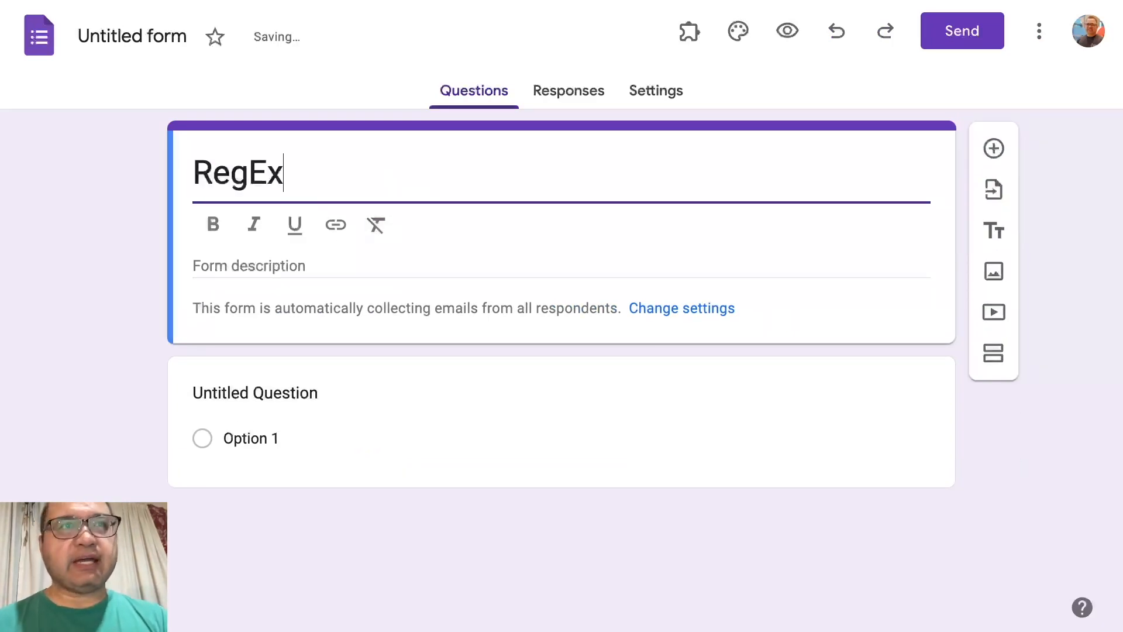
# Title the form's first question "Plate Number", with a space between the two words
pyautogui.click(255, 392)
pyautogui.write('PlateNumber')
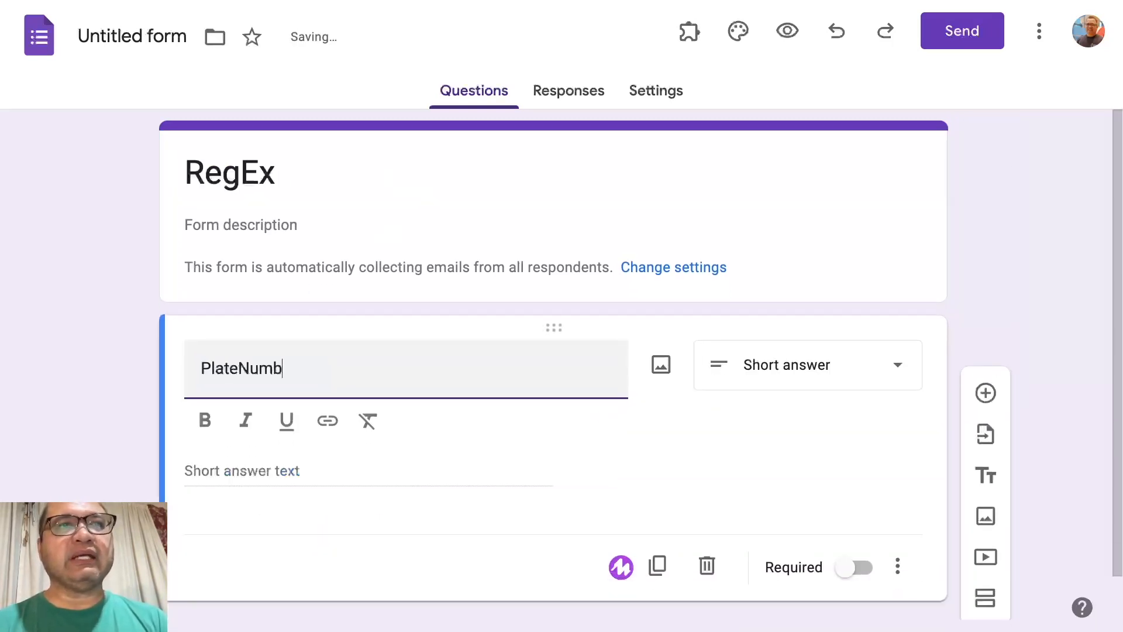
pyautogui.press('Left')
pyautogui.press('Left')
pyautogui.press('Left')
pyautogui.press('Left')
pyautogui.press('Left')
pyautogui.press('Left')
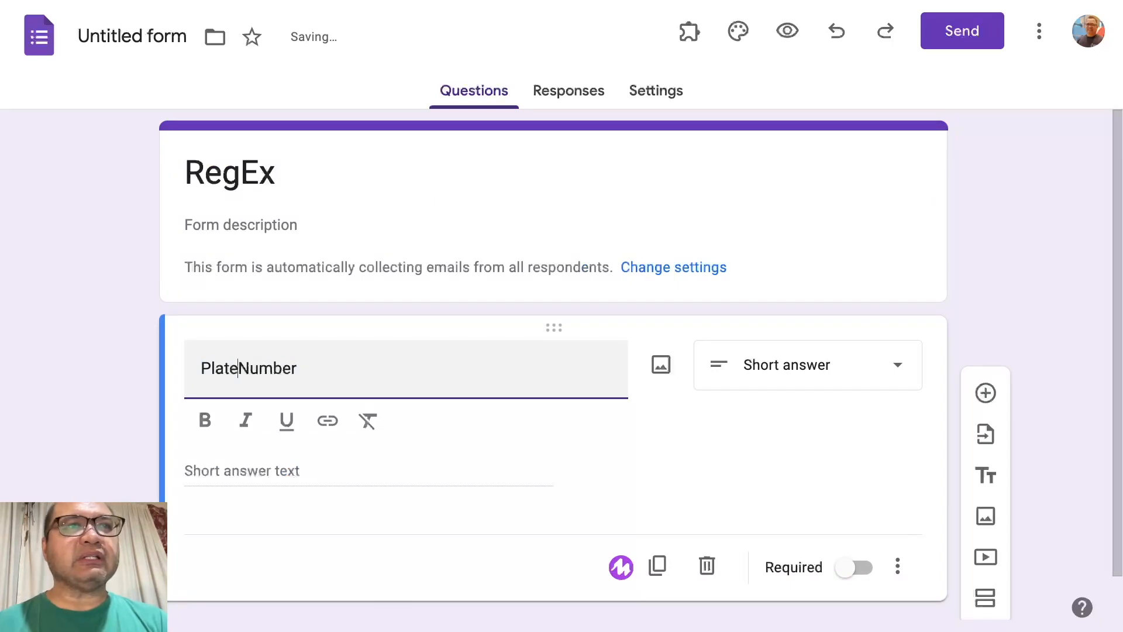
pyautogui.press('End')
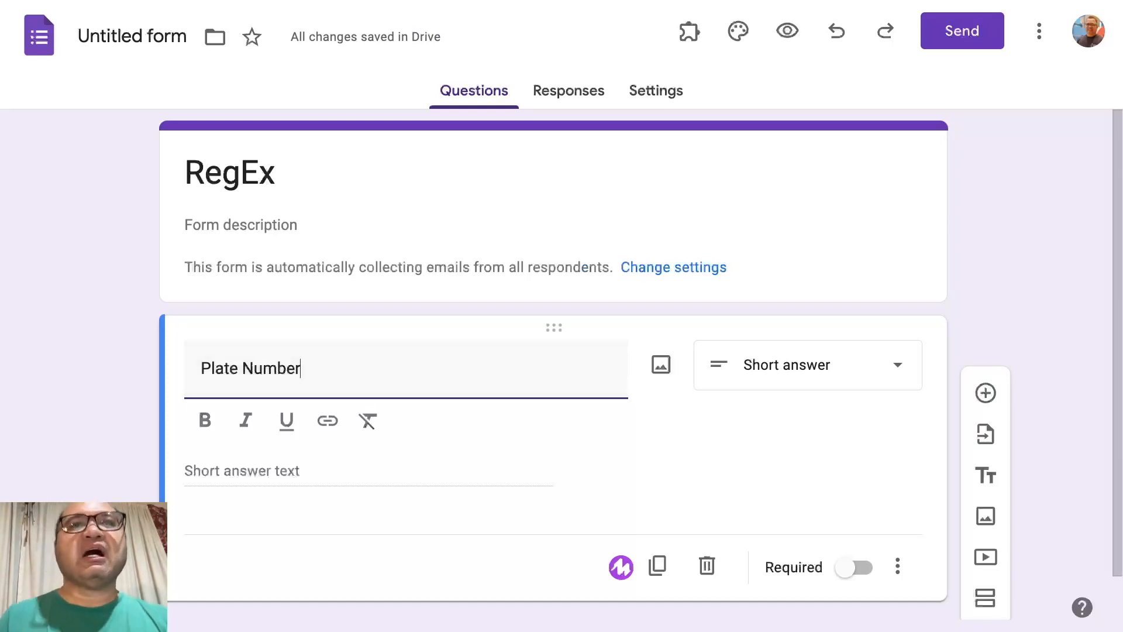
# Add response validation to the "Plate Number" question, set to Regular expression and Matches
pyautogui.scroll(-1, 554, 362)
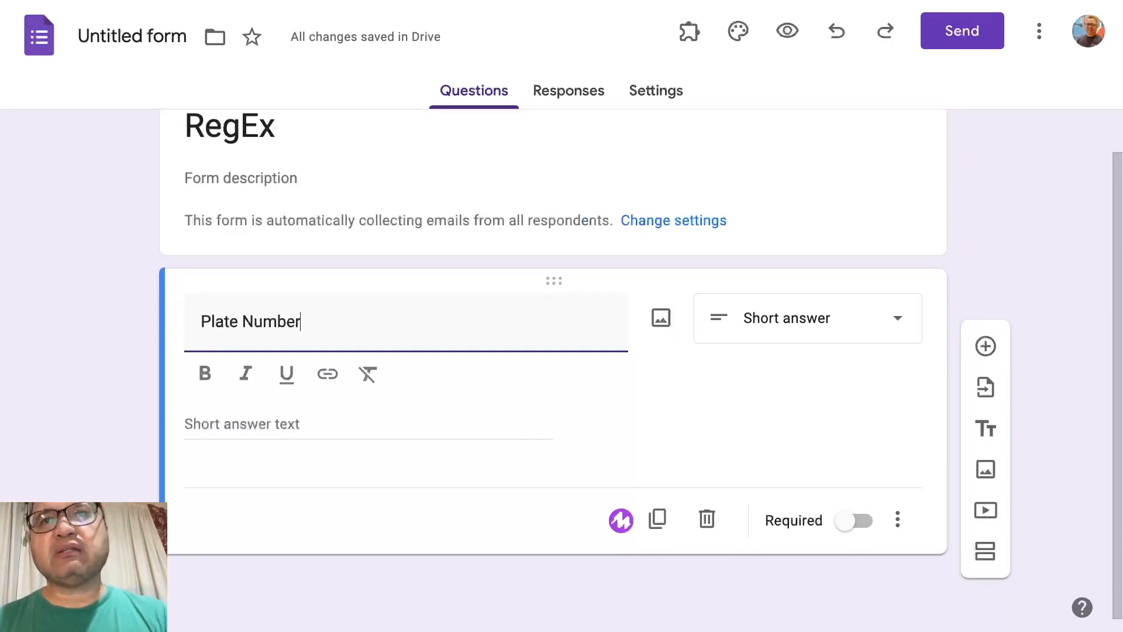
pyautogui.click(897, 519)
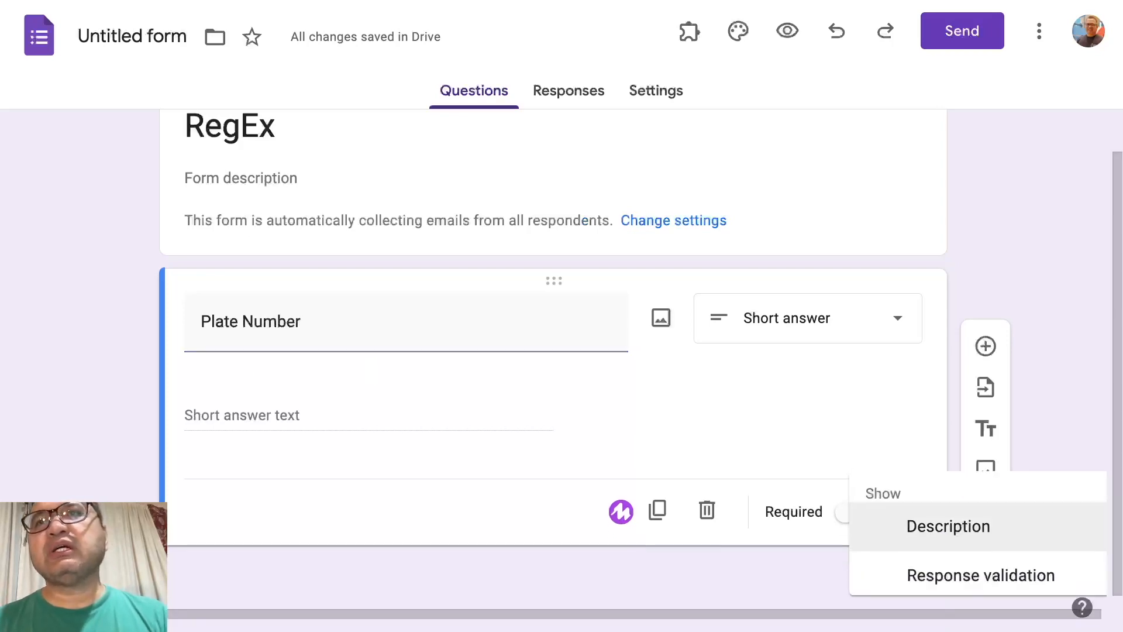
pyautogui.click(976, 586)
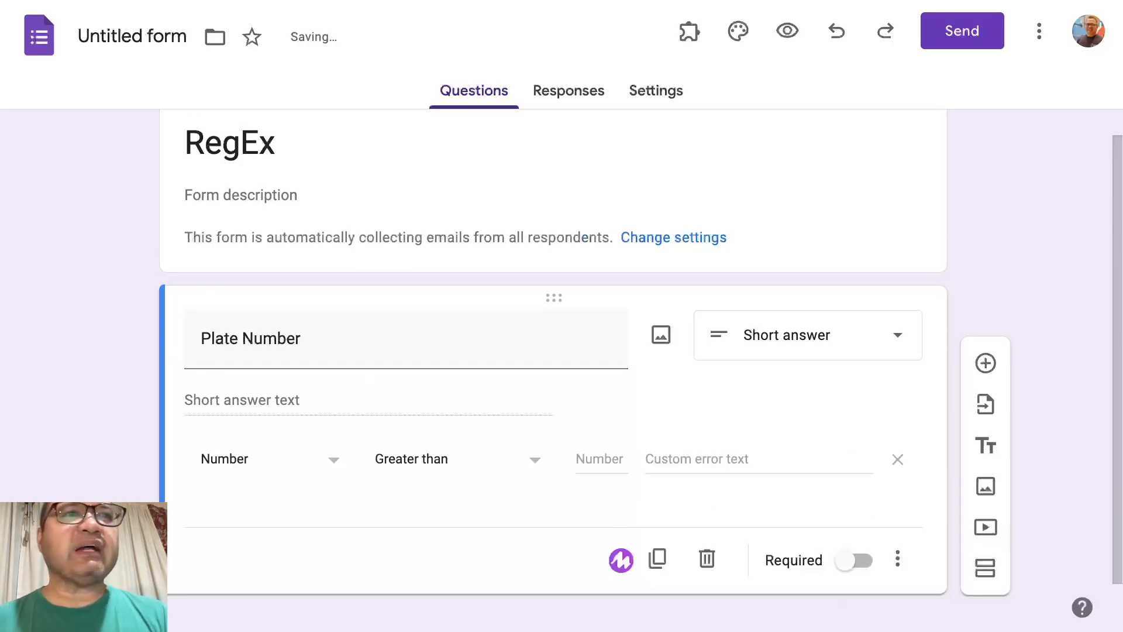
pyautogui.click(269, 459)
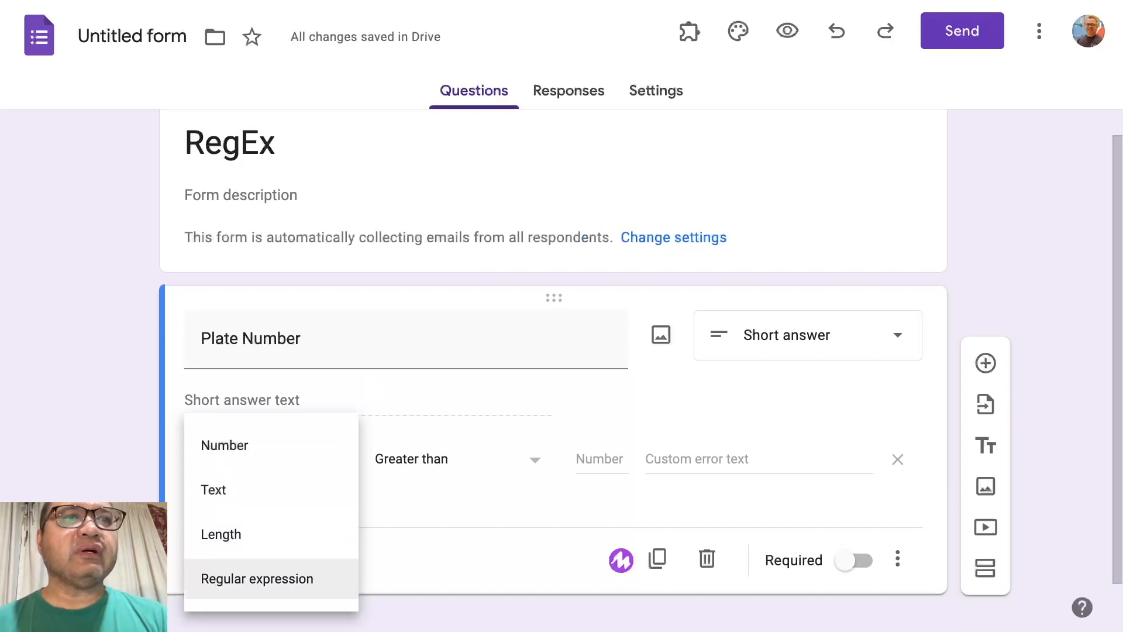
pyautogui.click(257, 578)
pyautogui.click(433, 459)
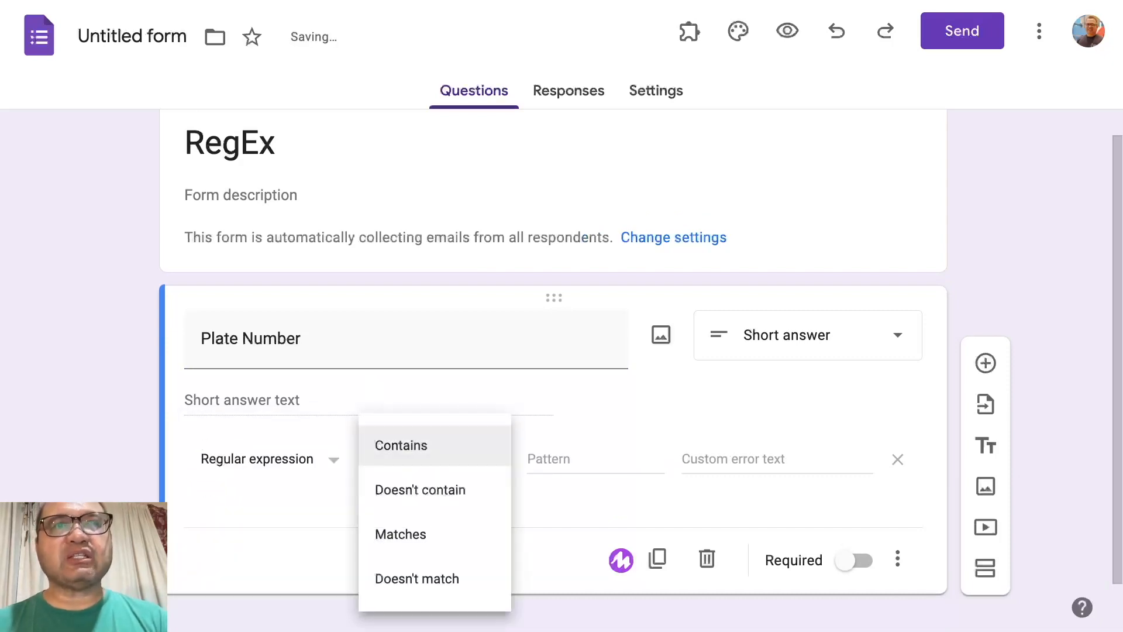
pyautogui.click(401, 534)
# Enter the pattern ^[A-Z]+$ for the "Plate Number" question's validation rule
pyautogui.click(595, 459)
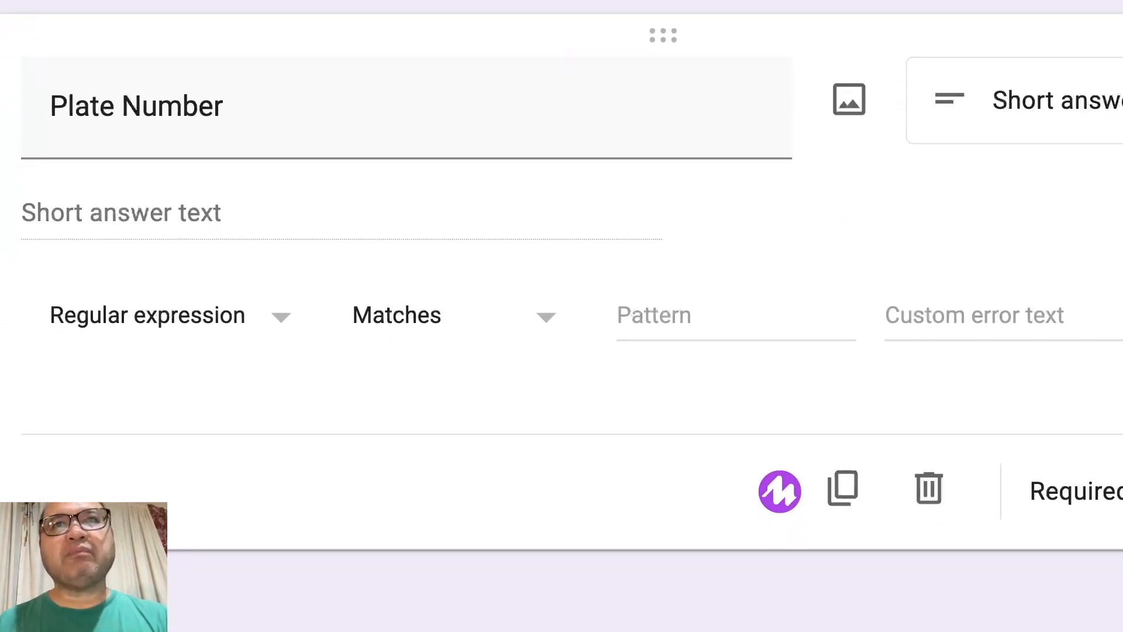
pyautogui.click(654, 315)
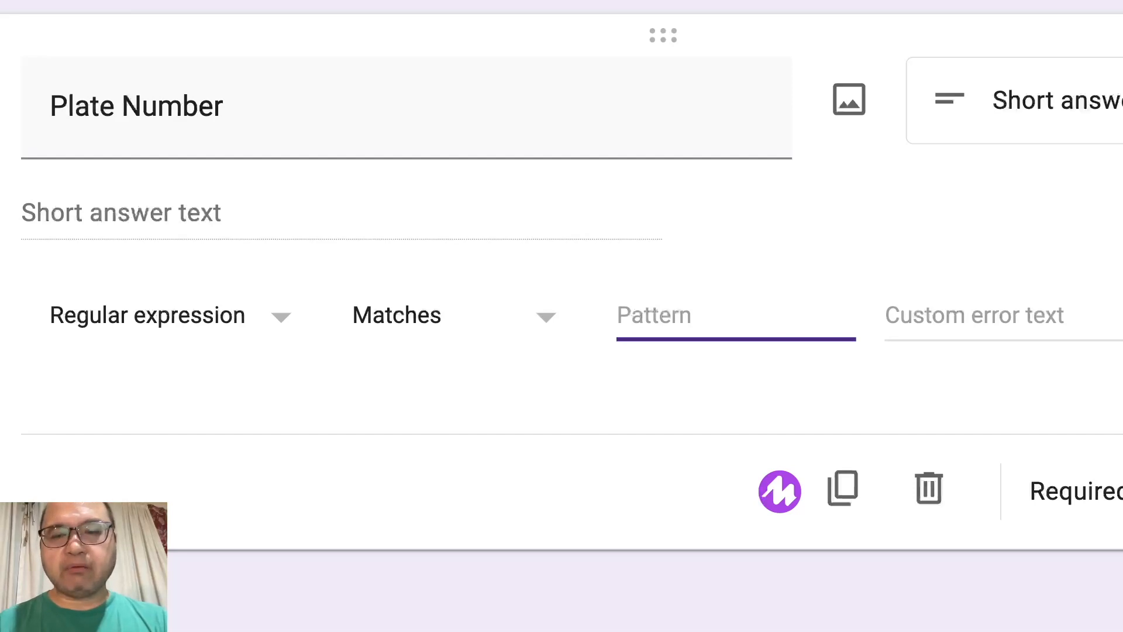
pyautogui.write('^')
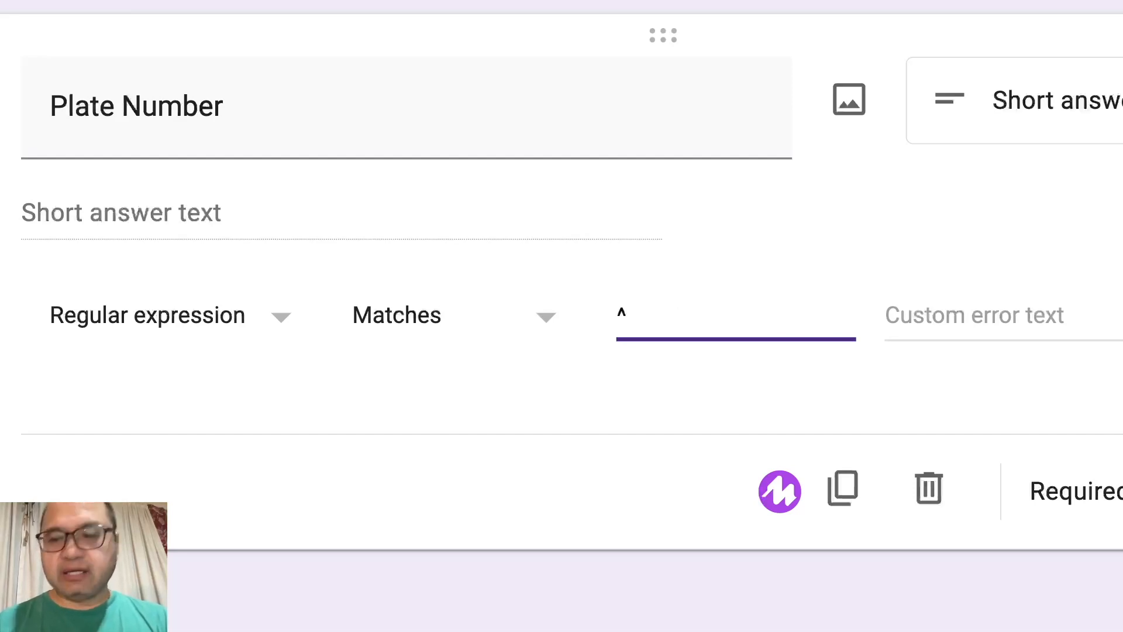
pyautogui.write('[]')
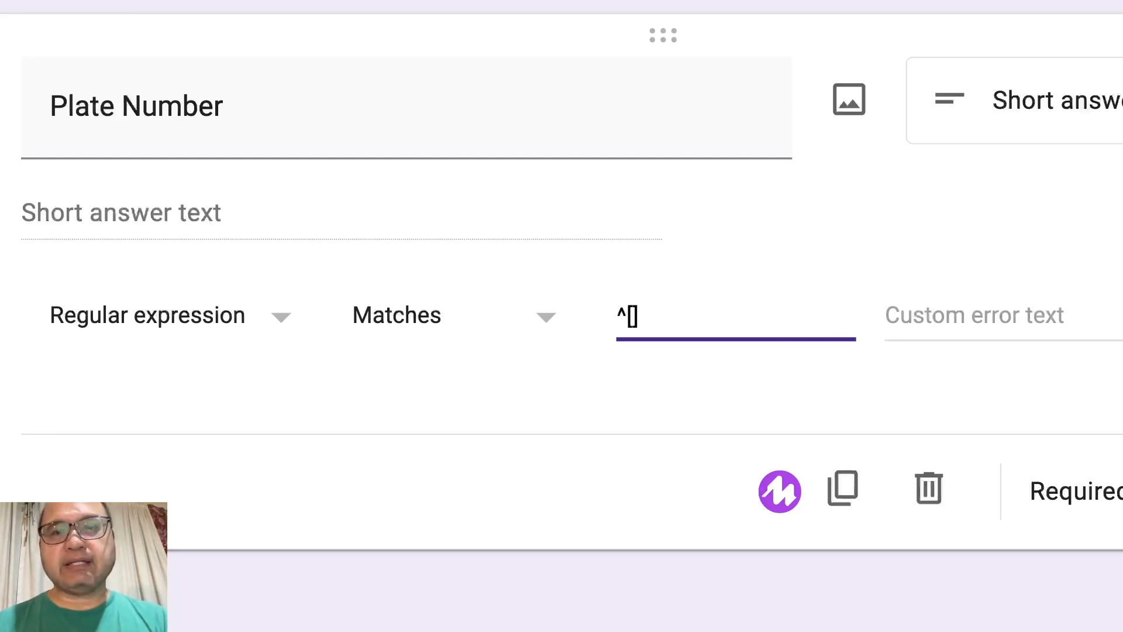
pyautogui.write('$')
pyautogui.press('Left')
pyautogui.write('+')
pyautogui.press('Left')
pyautogui.press('Left')
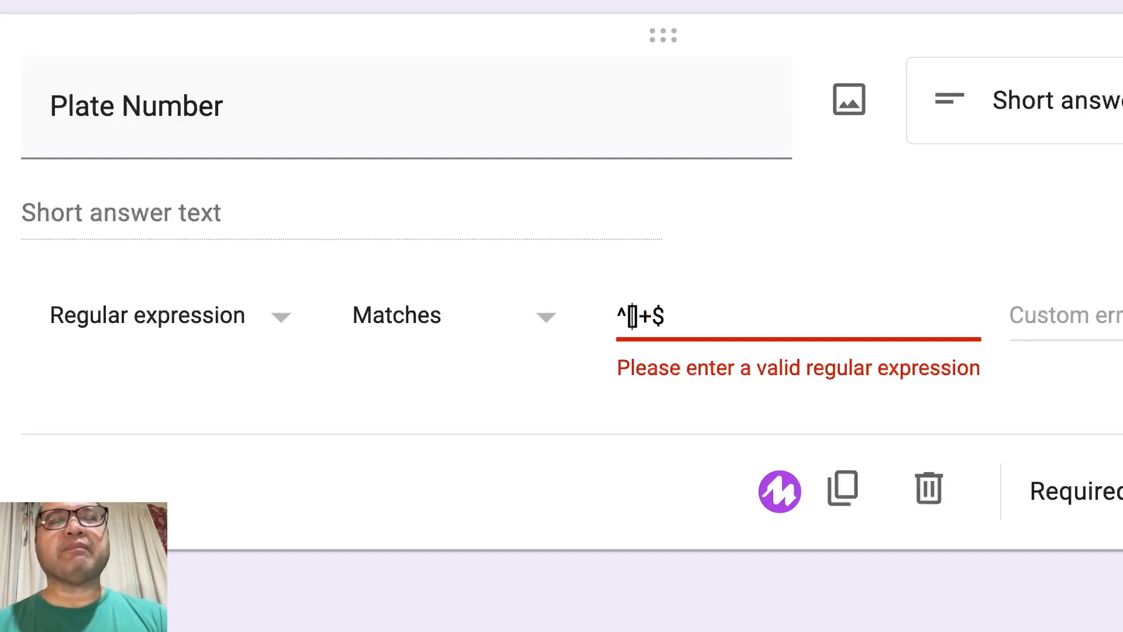
pyautogui.write('A-Z')
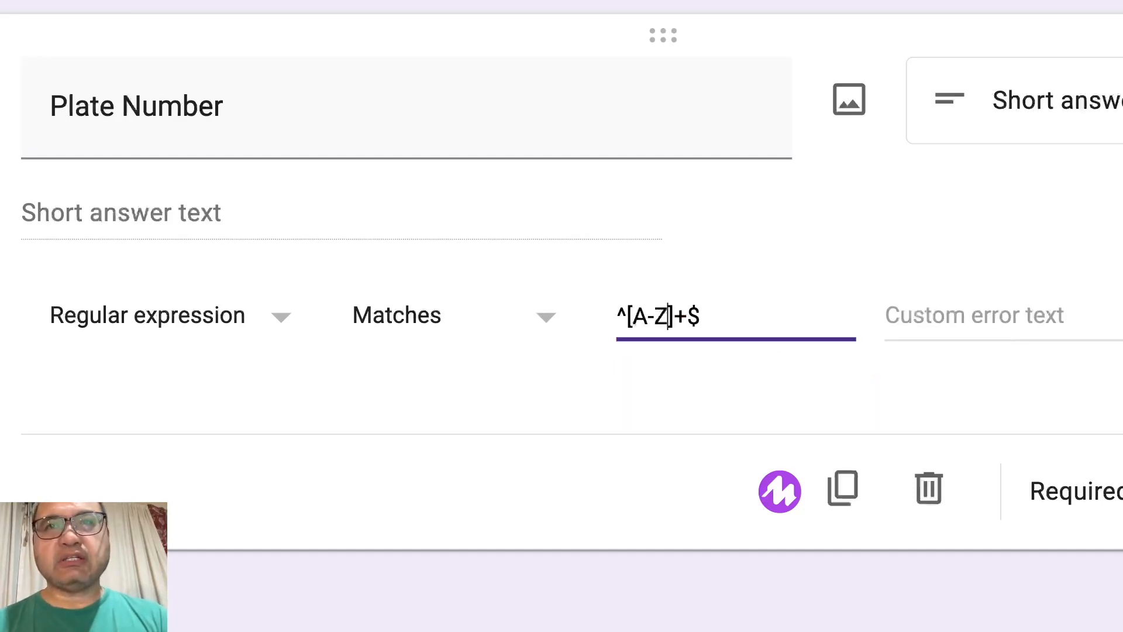
# Insert the number class [0-9] after [A-Z] in the "Plate Number" pattern, making it ^[A-Z][0-9]+$
pyautogui.press('Right')
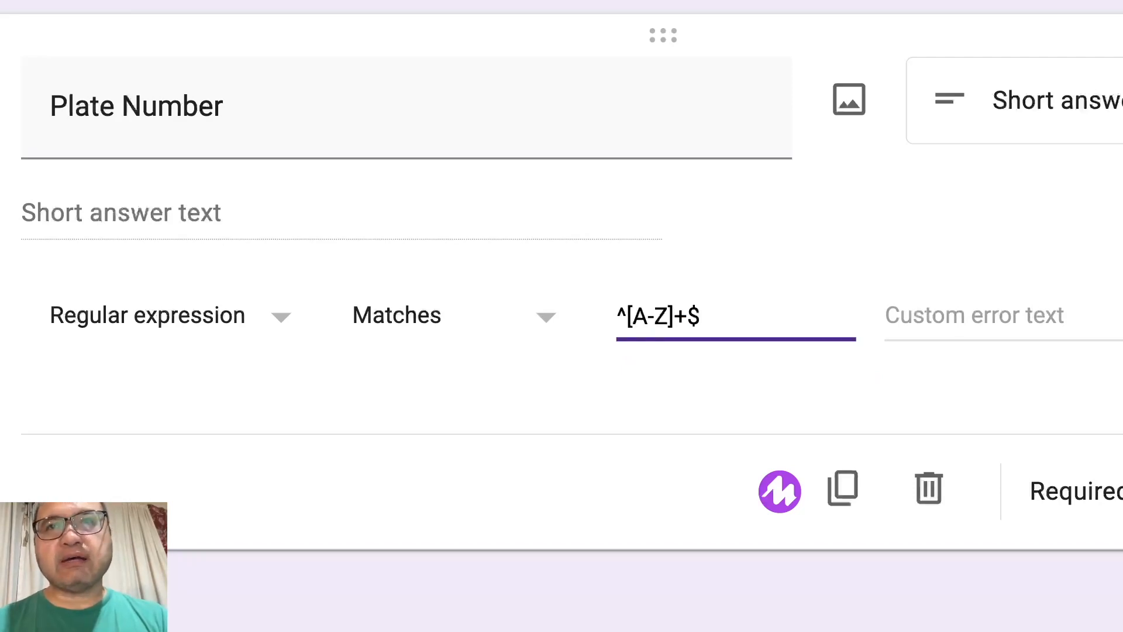
pyautogui.write('[]')
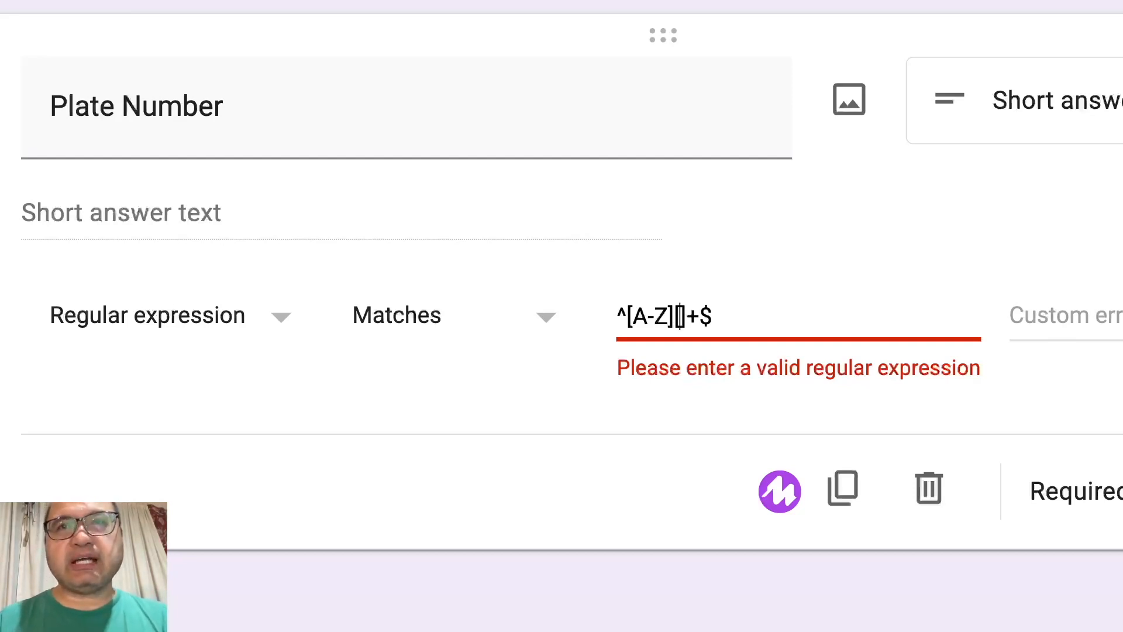
pyautogui.write('0-9')
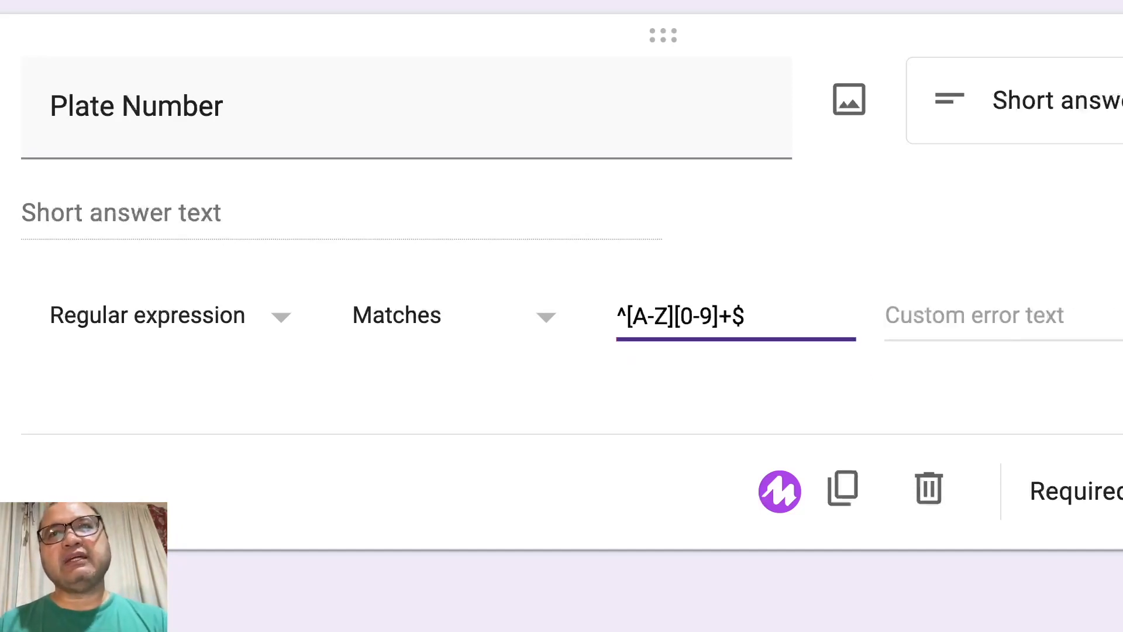
# Examine the letter class [A-Z] and the number class [0-9] in the "Plate Number" validation pattern, one after the other
pyautogui.press('Left')
pyautogui.press('Left')
pyautogui.press('Left')
pyautogui.press('Left')
pyautogui.hotkey('shift', 'Left')
pyautogui.hotkey('shift', 'Left')
pyautogui.hotkey('shift', 'Left')
pyautogui.hotkey('shift', 'Left')
pyautogui.hotkey('shift', 'Left')
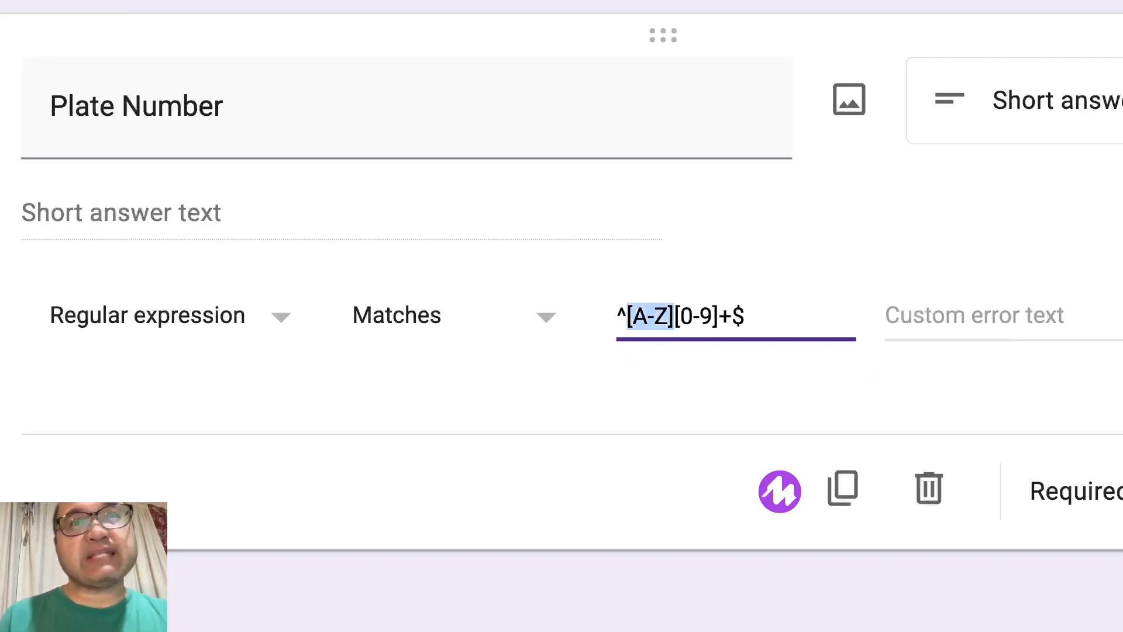
pyautogui.press('Right')
pyautogui.hotkey('shift', 'Right')
pyautogui.hotkey('shift', 'Right')
pyautogui.hotkey('shift', 'Right')
pyautogui.hotkey('shift', 'Right')
pyautogui.hotkey('shift', 'Right')
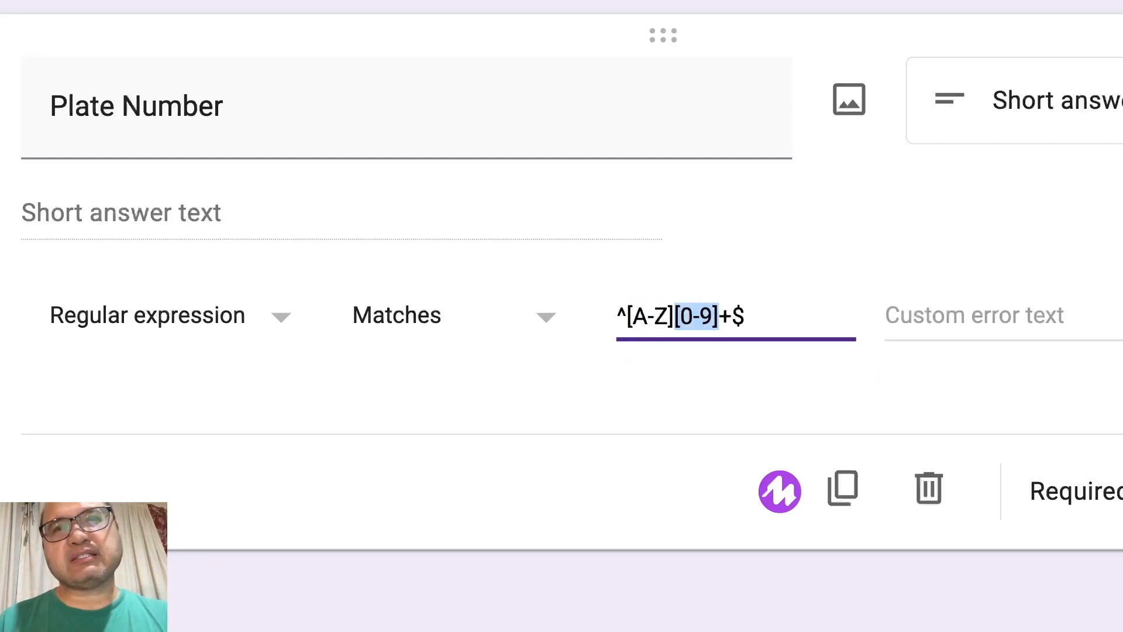
# Insert the quantifier {3} after [A-Z] in the "Plate Number" pattern, making it ^[A-Z]{3}[0-9]+$
pyautogui.press('Left')
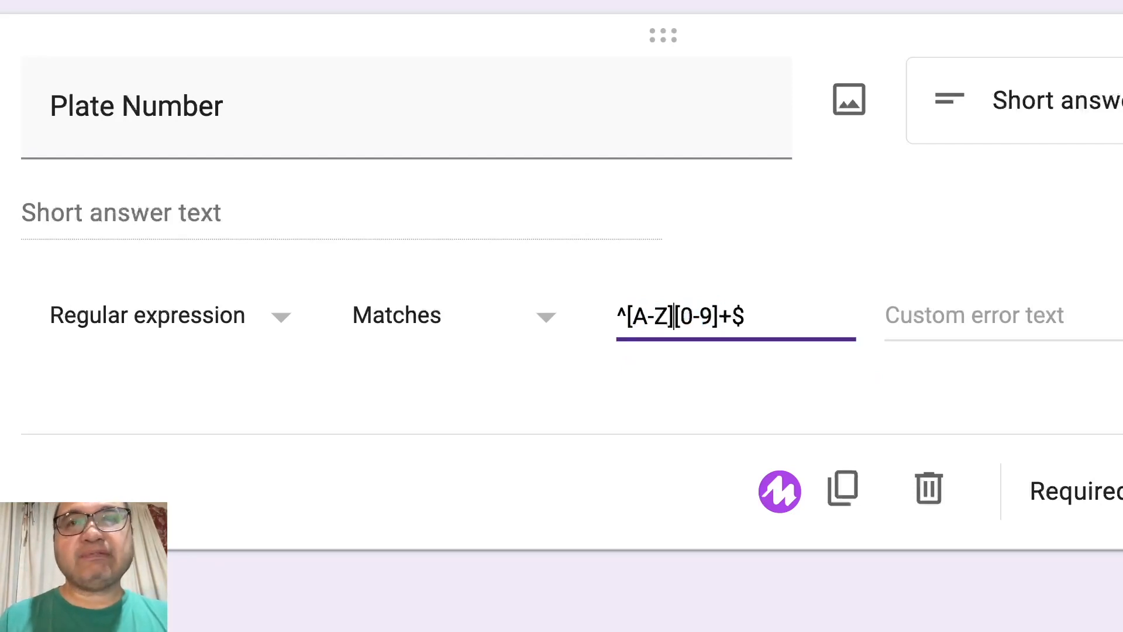
pyautogui.write('{}')
pyautogui.press('Left')
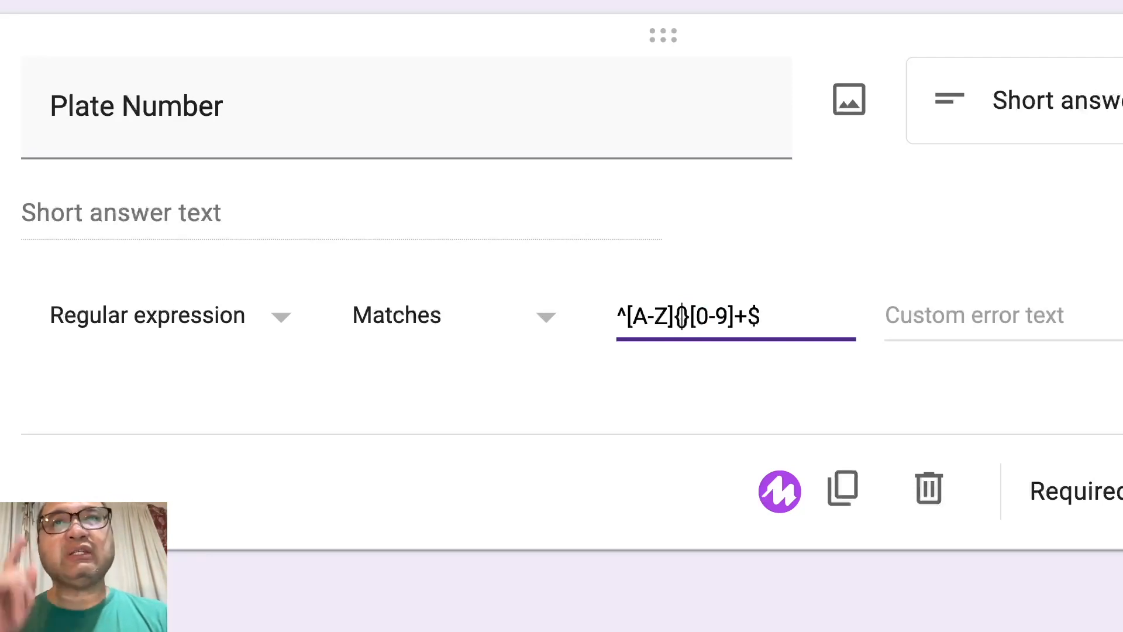
pyautogui.write('3')
pyautogui.press('Right')
# Examine the quantifier {3} and the whole letter part [A-Z]{3} in the "Plate Number" pattern
pyautogui.hotkey('shift', 'Left')
pyautogui.hotkey('shift', 'Left')
pyautogui.hotkey('shift', 'Left')
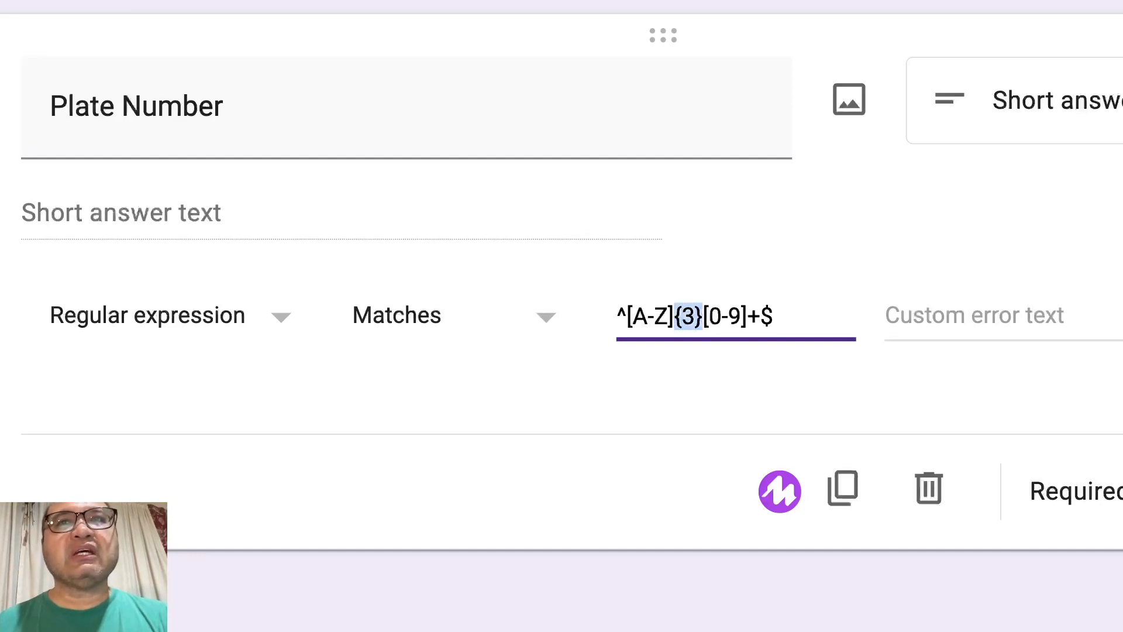
pyautogui.press('Left')
pyautogui.press('Left')
pyautogui.press('Left')
pyautogui.press('Left')
pyautogui.press('Left')
pyautogui.press('Left')
pyautogui.hotkey('shift', 'Right')
pyautogui.hotkey('shift', 'Right')
pyautogui.hotkey('shift', 'Right')
pyautogui.hotkey('shift', 'Right')
pyautogui.hotkey('shift', 'Right')
pyautogui.hotkey('shift', 'Right')
pyautogui.hotkey('shift', 'Right')
pyautogui.hotkey('shift', 'Right')
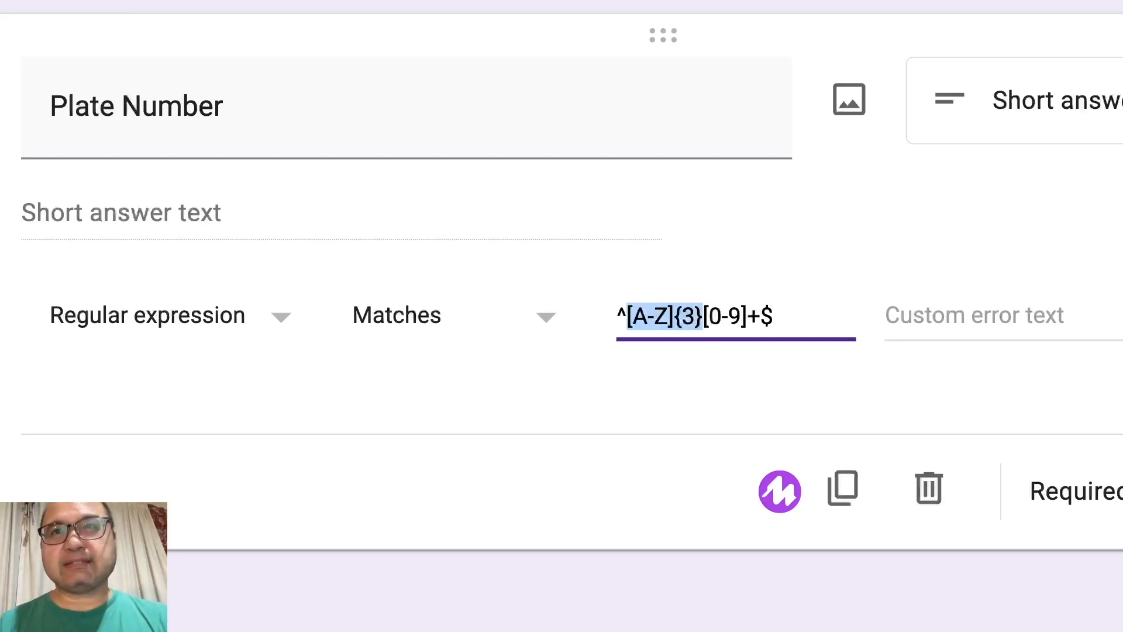
# Insert the quantifier {3,4} directly after [0-9] in the "Plate Number" pattern
pyautogui.press('Right')
pyautogui.hotkey('shift', 'Right')
pyautogui.hotkey('shift', 'Right')
pyautogui.hotkey('shift', 'Right')
pyautogui.hotkey('shift', 'Right')
pyautogui.hotkey('shift', 'Right')
pyautogui.press('Right')
pyautogui.write('{}')
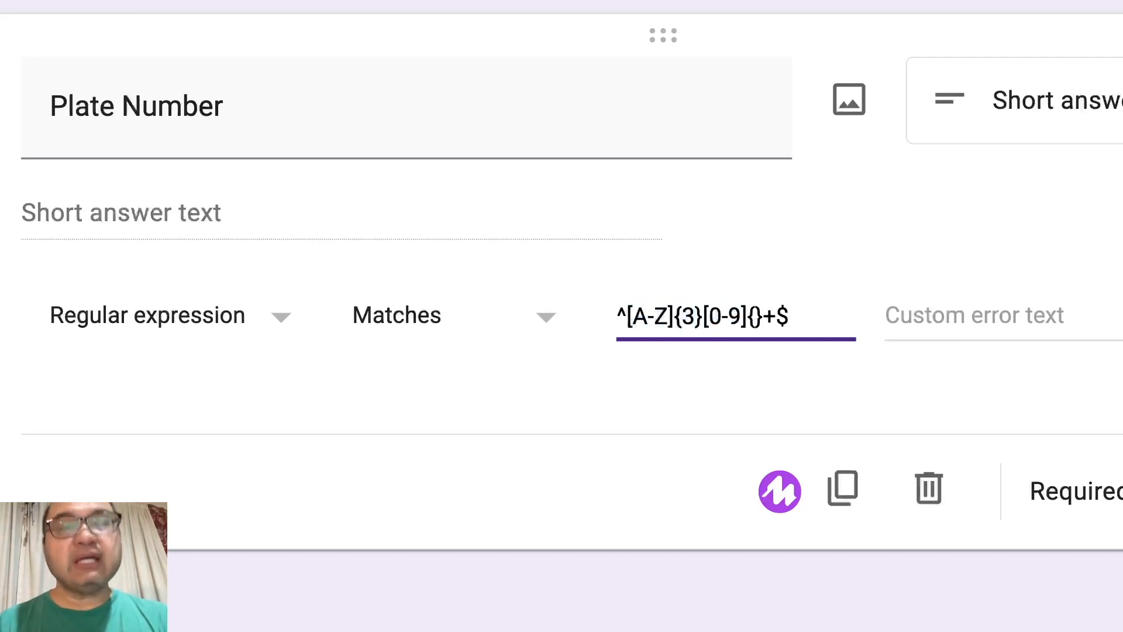
pyautogui.write('3,4')
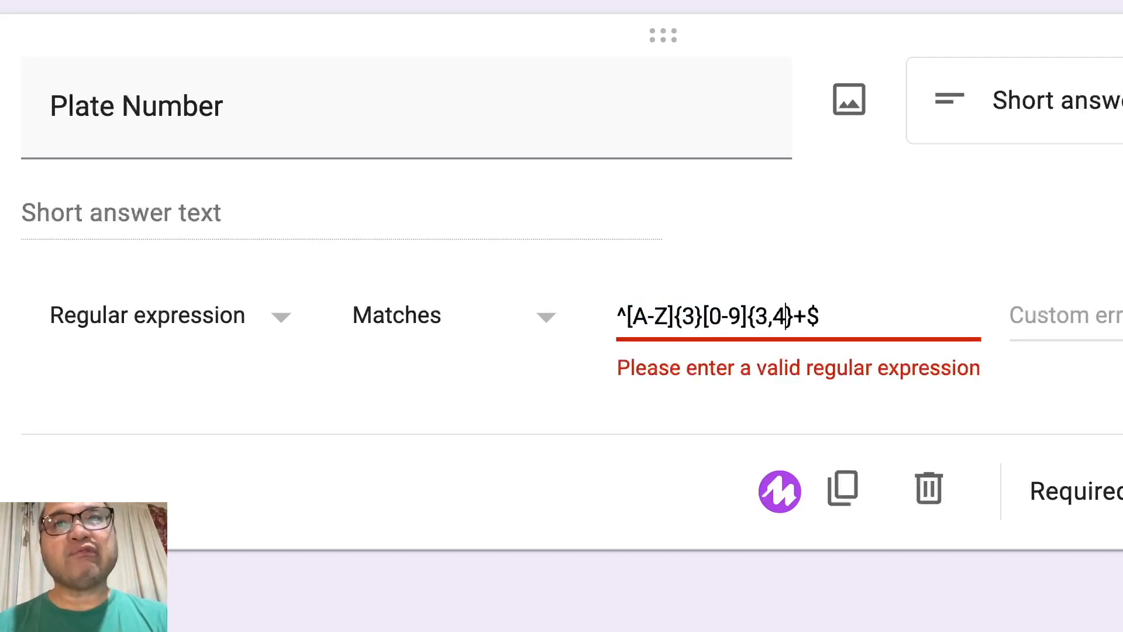
# Remove the plus sign before the $ in the pattern, making it ^[A-Z]{3}[0-9]{3,4}$
pyautogui.press('Right')
pyautogui.press('Right')
pyautogui.press('BackSpace')
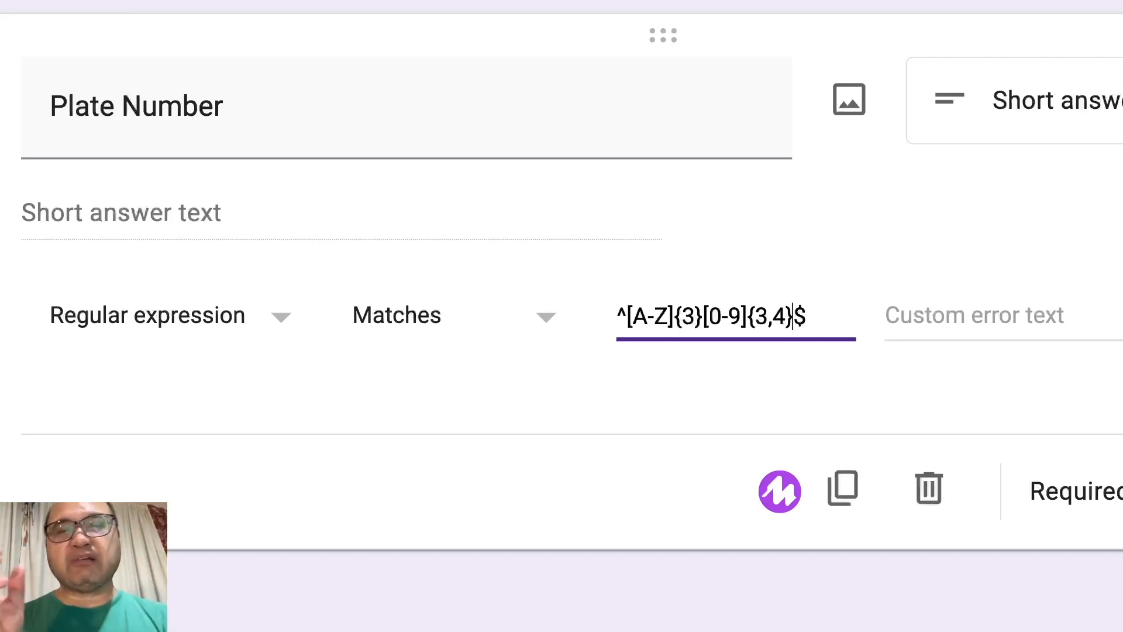
# Review the finished pattern part by part: [A-Z], {3}, [0-9] and {3,4}
pyautogui.hotkey('shift', 'Left')
pyautogui.press('Home')
pyautogui.press('Right')
pyautogui.hotkey('shift', 'Right')
pyautogui.hotkey('shift', 'Right')
pyautogui.hotkey('shift', 'Right')
pyautogui.hotkey('shift', 'Right')
pyautogui.hotkey('shift', 'Right')
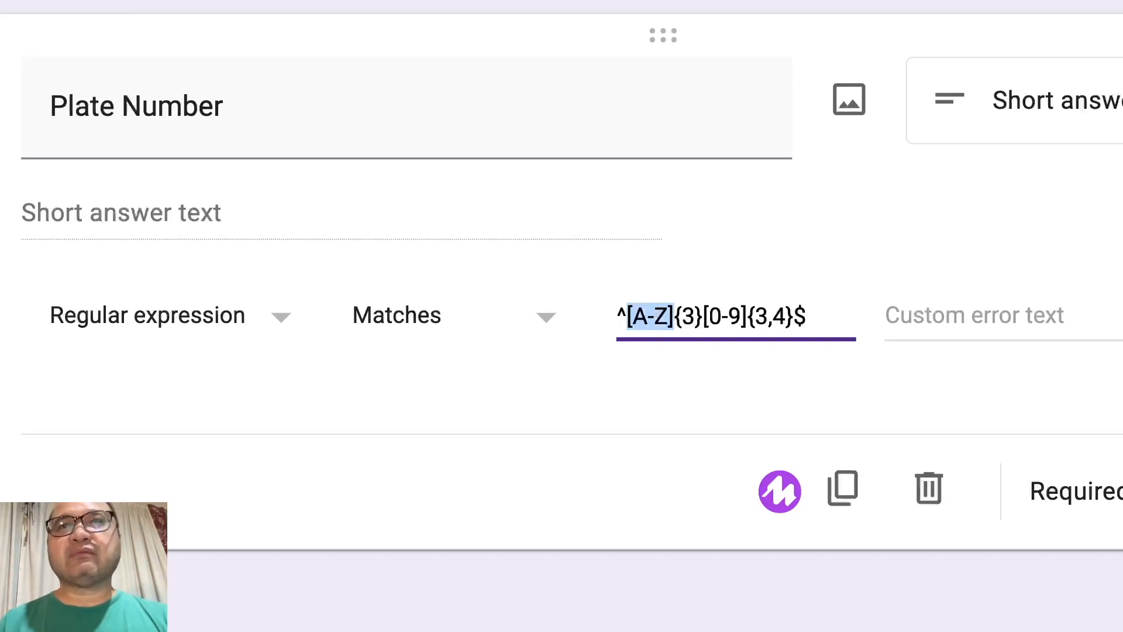
pyautogui.press('Right')
pyautogui.hotkey('shift', 'Right')
pyautogui.hotkey('shift', 'Right')
pyautogui.hotkey('shift', 'Right')
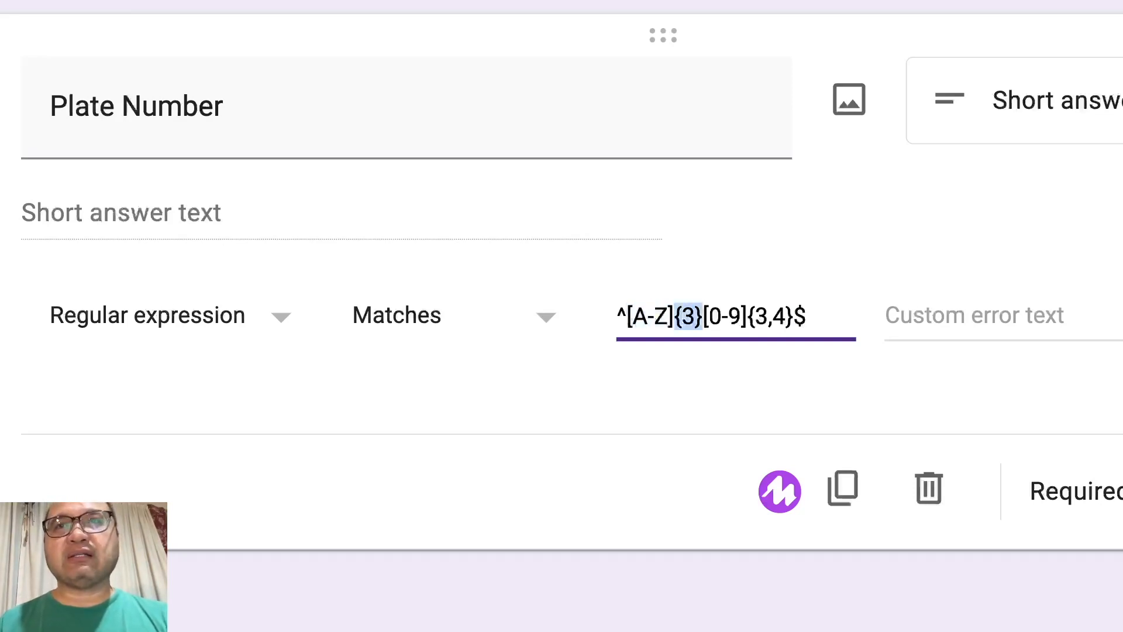
pyautogui.press('Right')
pyautogui.hotkey('shift', 'Right')
pyautogui.hotkey('shift', 'Right')
pyautogui.hotkey('shift', 'Right')
pyautogui.hotkey('shift', 'Right')
pyautogui.hotkey('shift', 'Right')
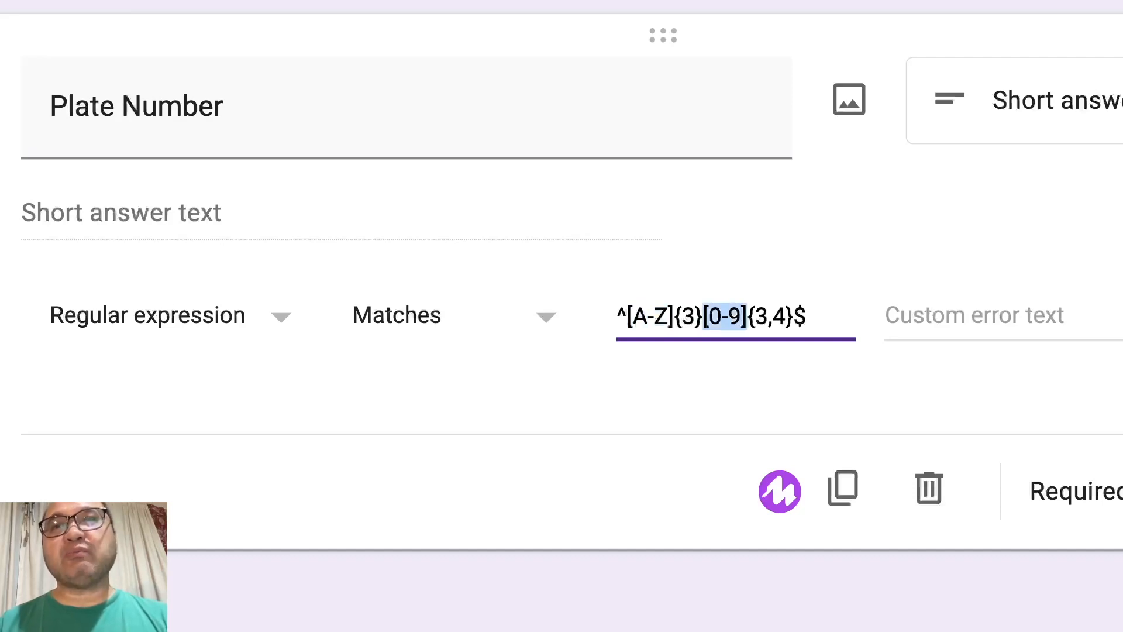
pyautogui.press('Right')
pyautogui.hotkey('shift', 'Right')
pyautogui.hotkey('shift', 'Right')
pyautogui.hotkey('shift', 'Right')
pyautogui.press('Right')
pyautogui.hotkey('shift', 'Right')
pyautogui.hotkey('shift', 'Right')
pyautogui.press('Right')
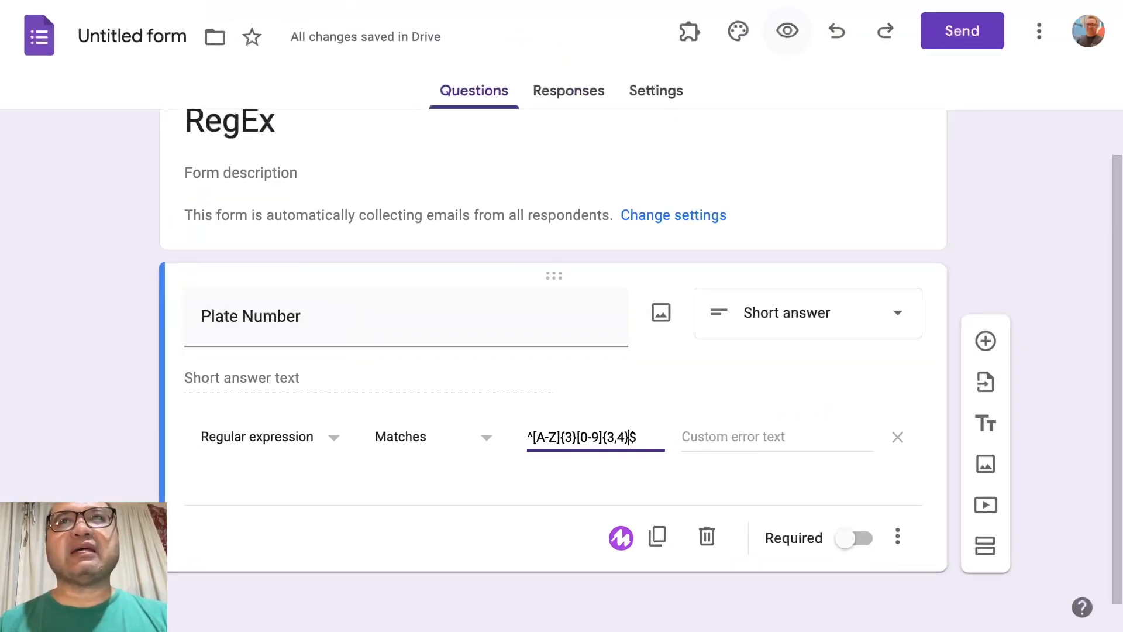
# Preview the form, answer "Plate Number" with abc1234 and choose to record the account's email with the response
pyautogui.click(787, 30)
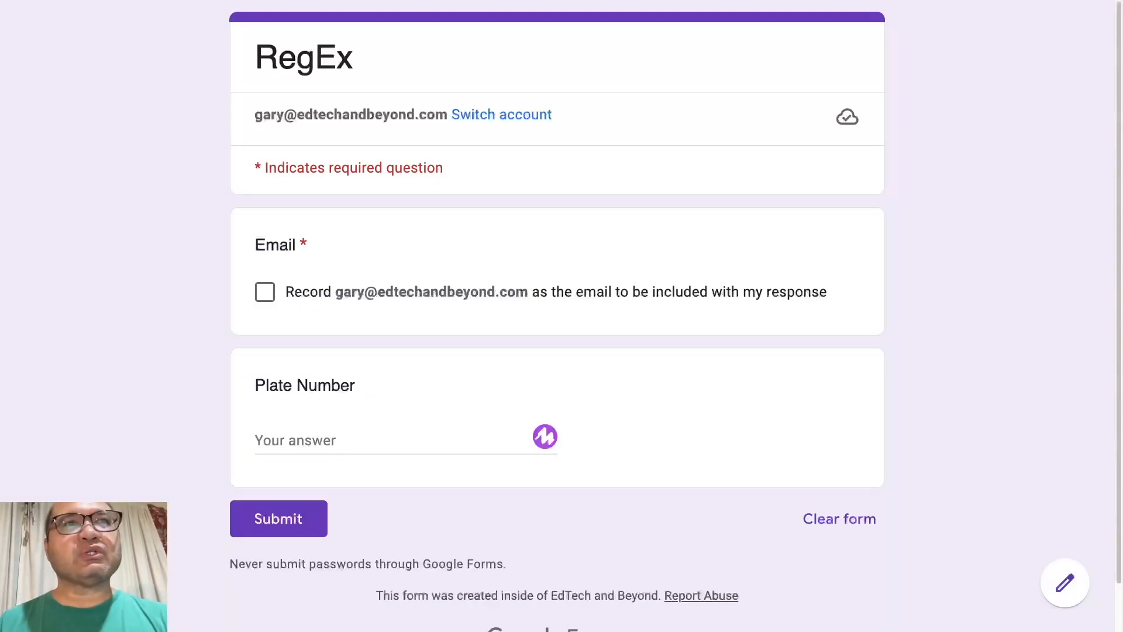
pyautogui.click(284, 440)
pyautogui.write('ab')
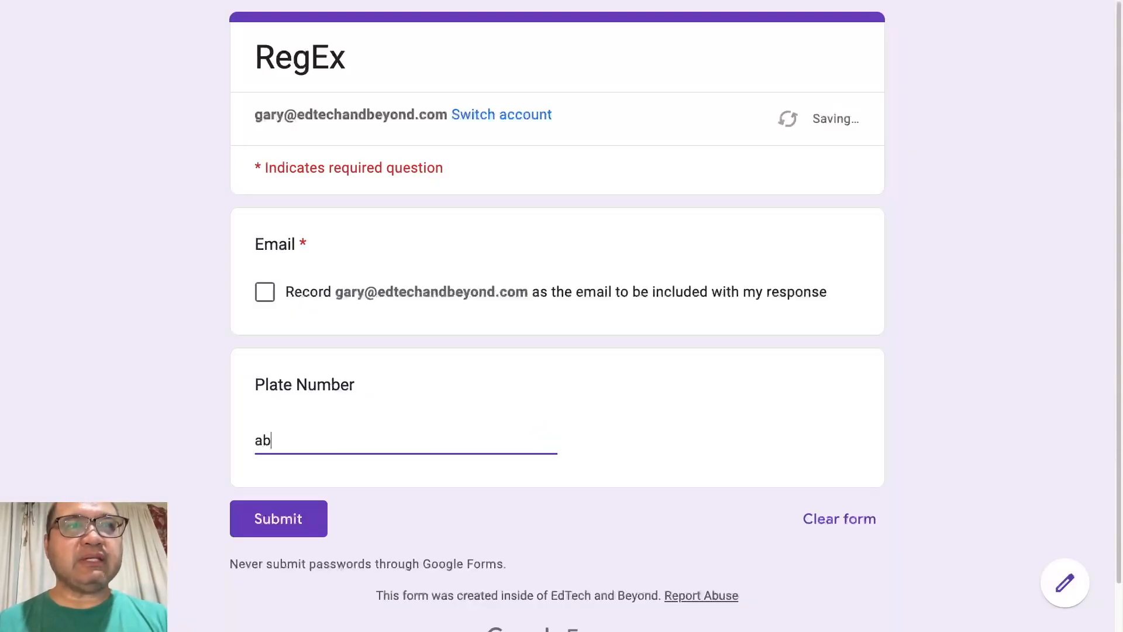
pyautogui.write('c1234')
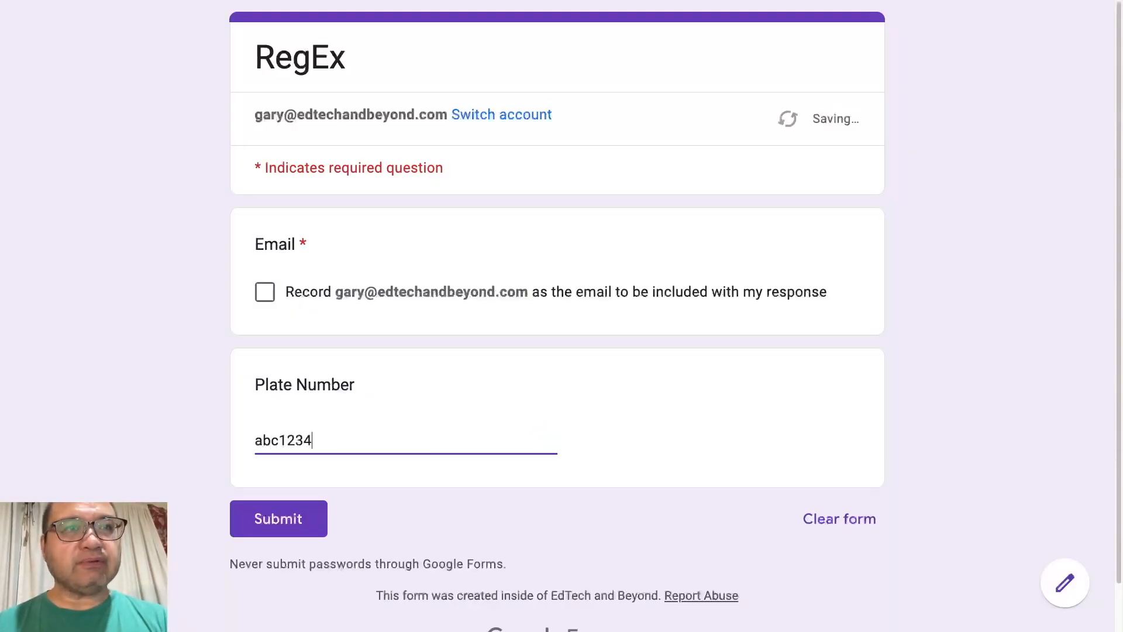
pyautogui.click(265, 292)
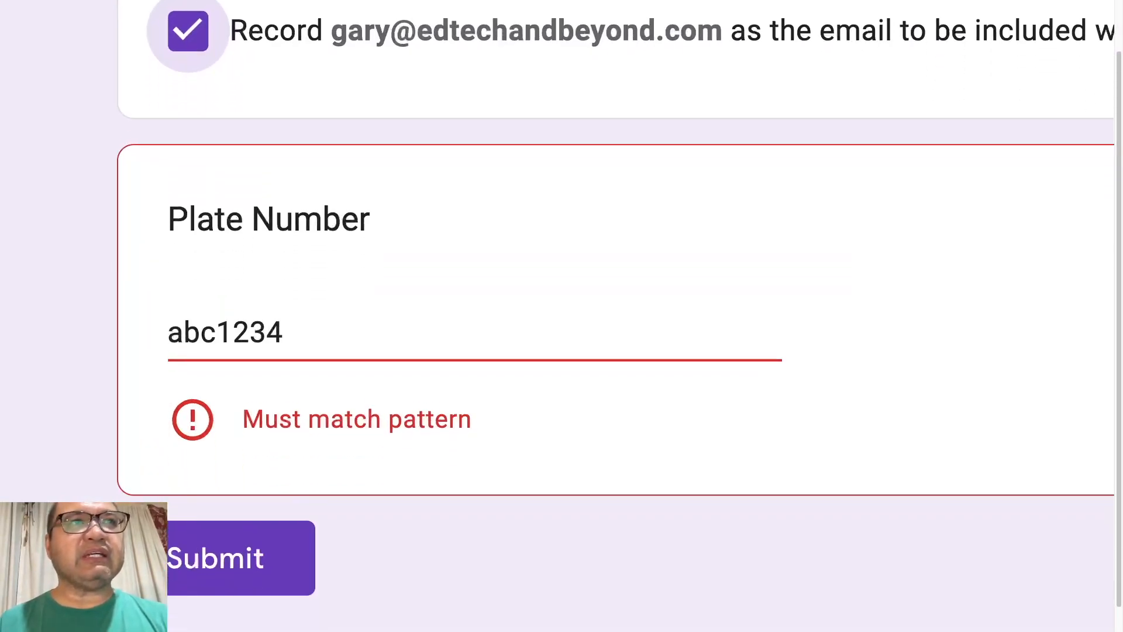
# Replace the lowercase letters abc in the "Plate Number" answer with uppercase ABC, making it ABC1234
pyautogui.click(284, 300)
pyautogui.press('Home')
pyautogui.hotkey('shift', 'Right')
pyautogui.hotkey('shift', 'Right')
pyautogui.hotkey('shift', 'Right')
pyautogui.write('ABC')
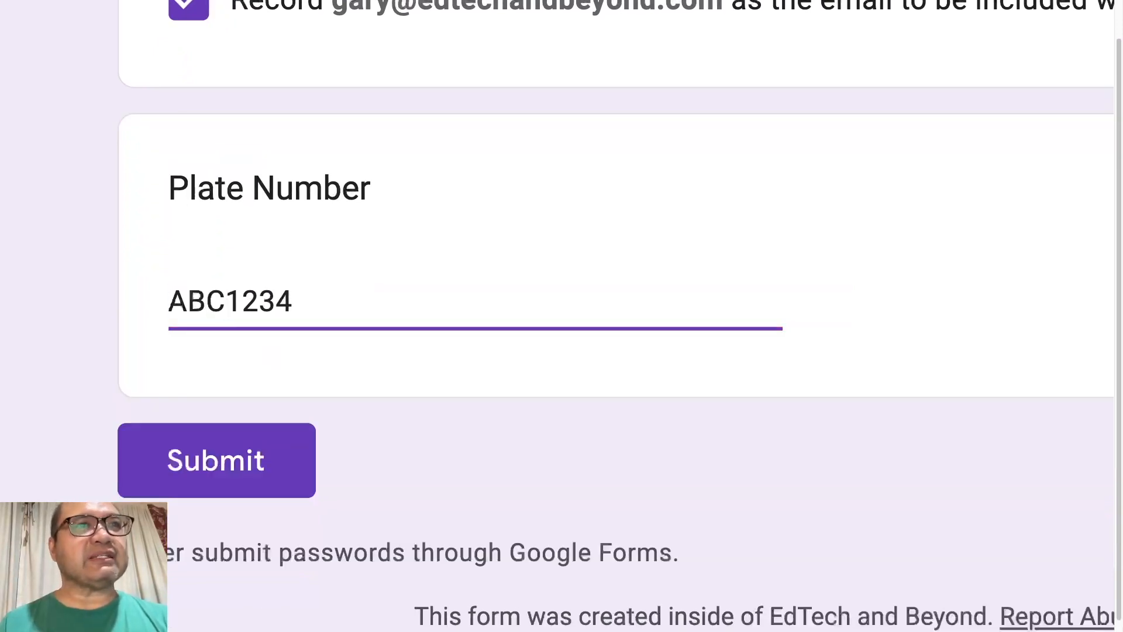
# Test the "Plate Number" answer with five digits as ABC12345, and shorten it to ABC123
pyautogui.press('End')
pyautogui.write('5')
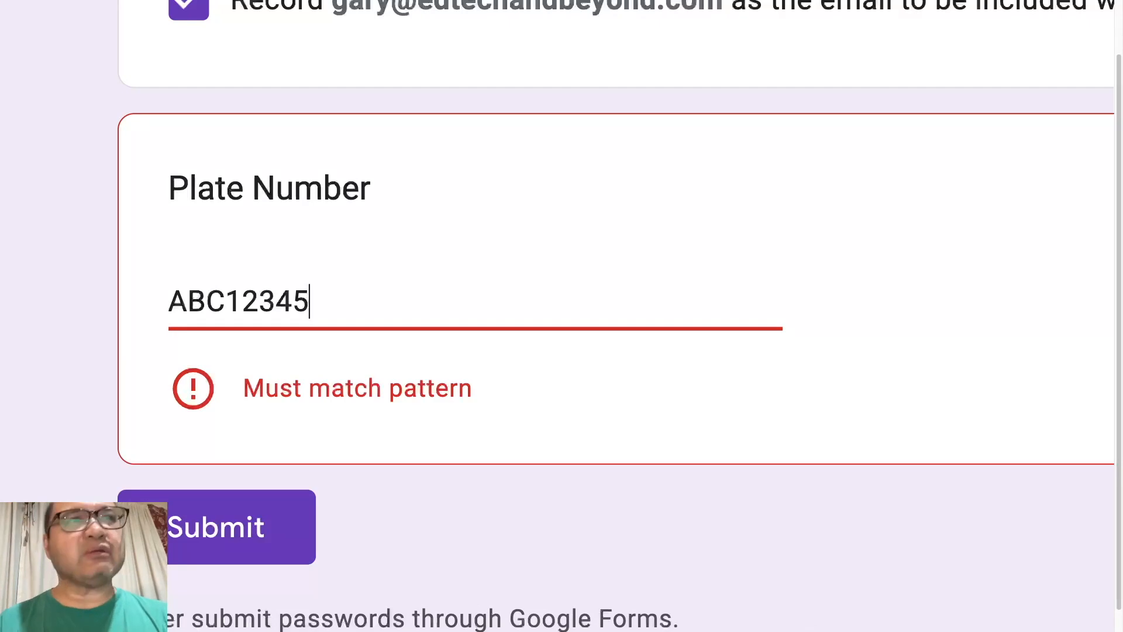
pyautogui.press('BackSpace')
pyautogui.press('BackSpace')
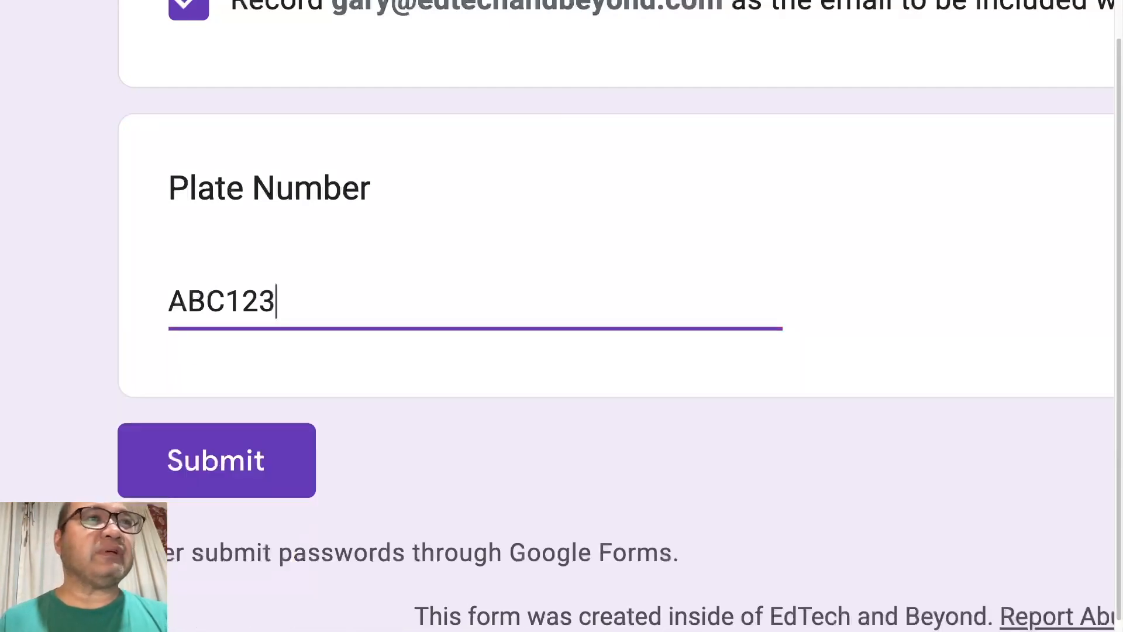
# Select the digit 2 in the "Plate Number" answer ABC123
pyautogui.press('Left')
pyautogui.press('Left')
pyautogui.hotkey('shift', 'Right')
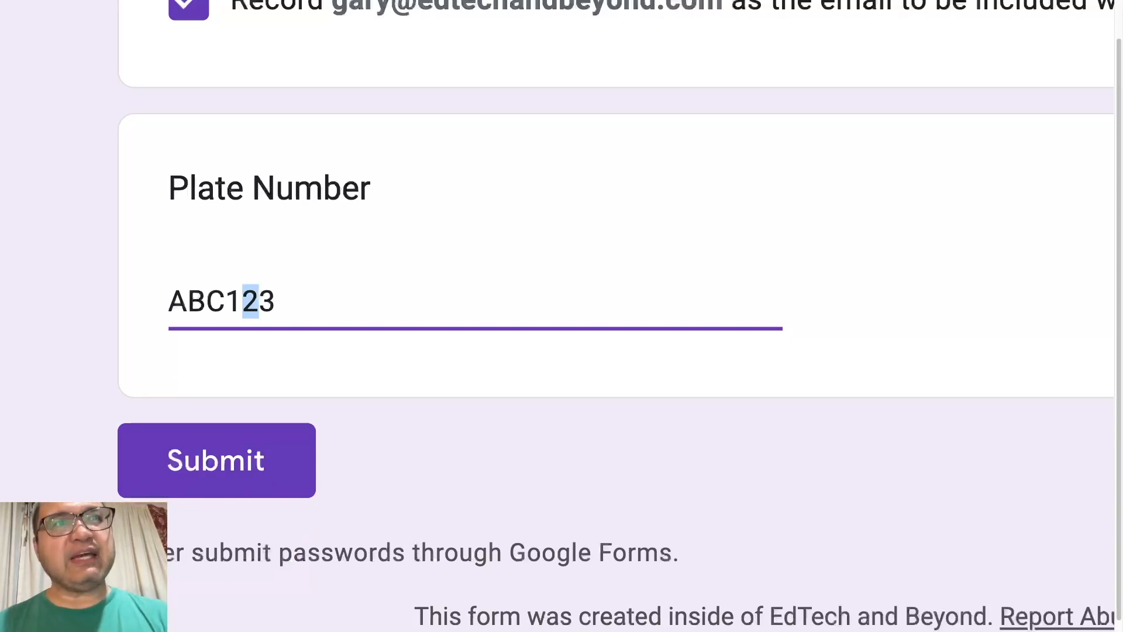